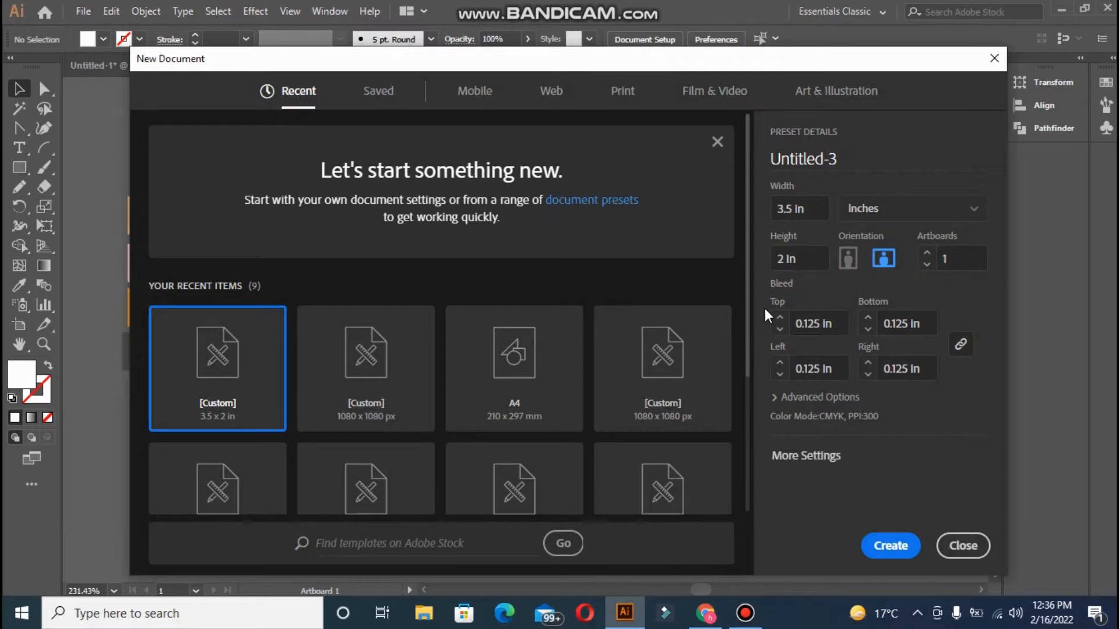
Create the 3.5 × 2 in card document with 0.125 in bleed in RGB colour mode
{"action": "left_click", "coordinate": [815, 404]}
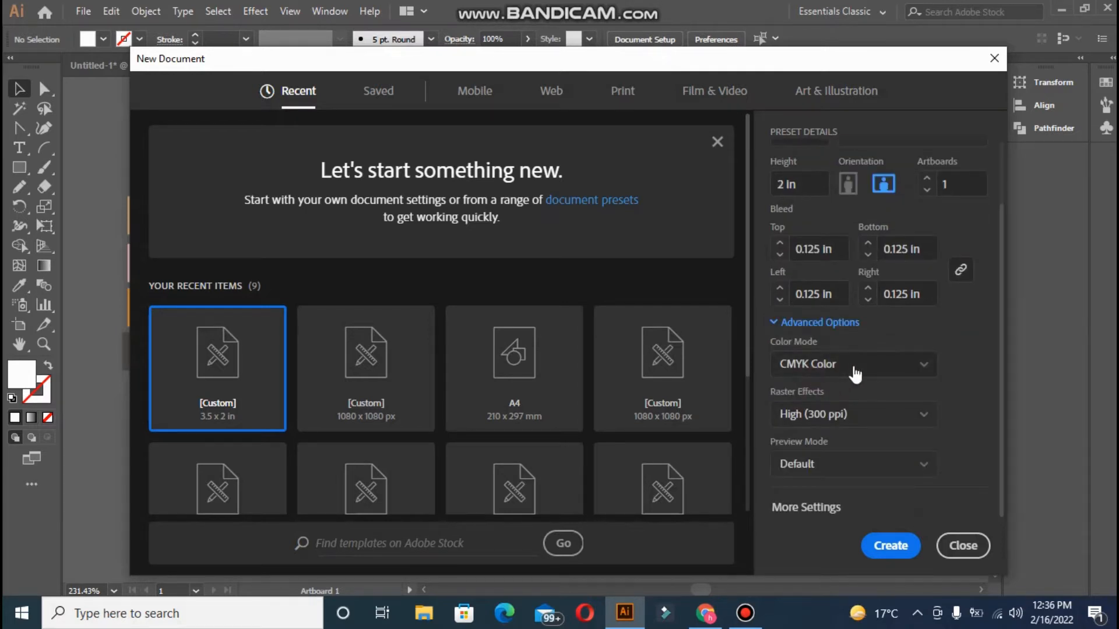
{"action": "left_click", "coordinate": [853, 369]}
{"action": "left_click", "coordinate": [834, 399]}
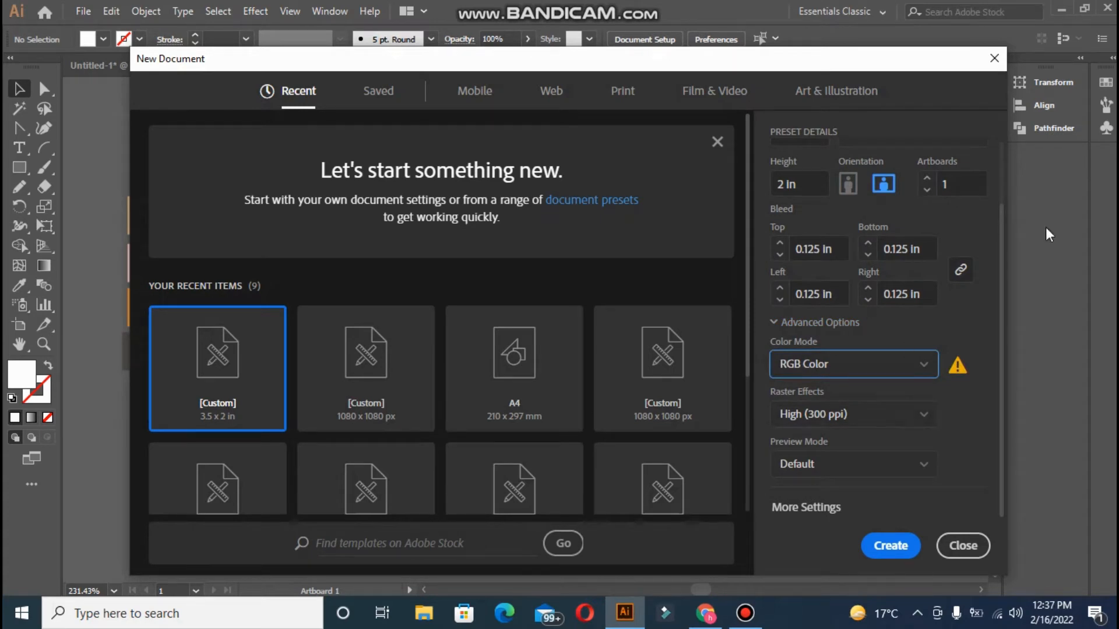
{"action": "key", "text": "Return"}
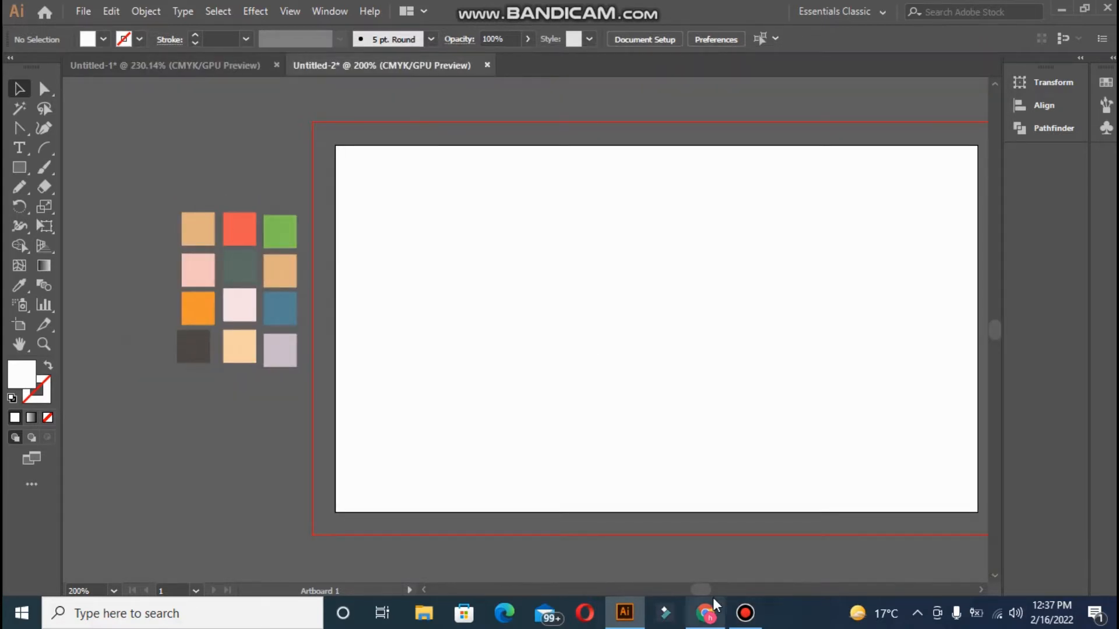
Draw a rectangle out to the bleed edges and fill it with the dark charcoal swatch
{"action": "scroll", "coordinate": [196, 257], "scroll_direction": "right", "scroll_amount": 1}
{"action": "key", "text": "m"}
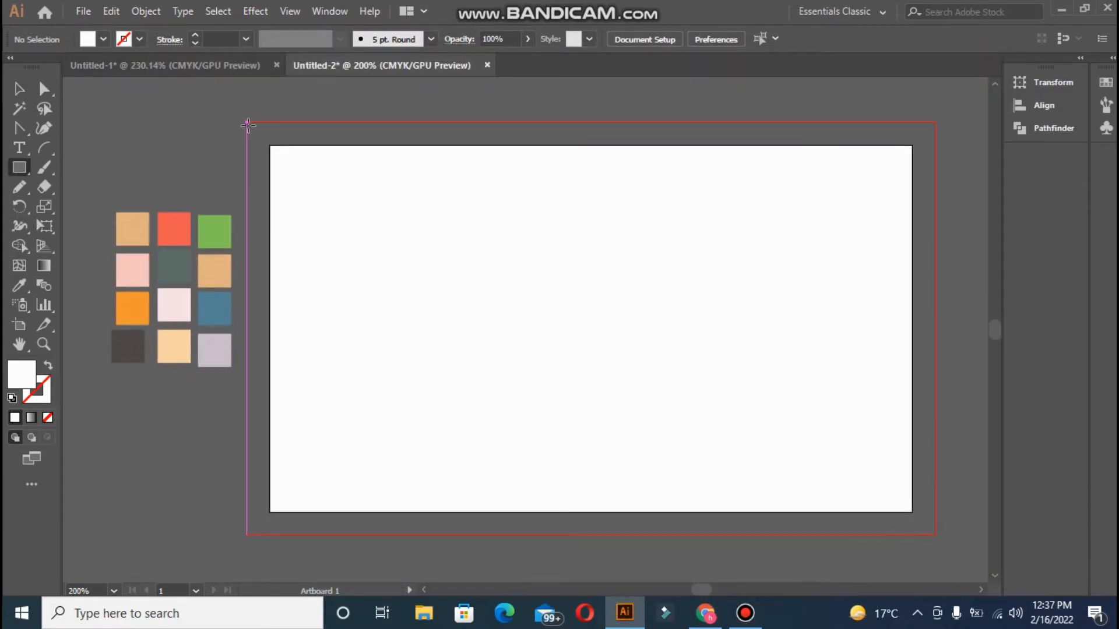
{"action": "left_click_drag", "start_coordinate": [247, 123], "coordinate": [934, 453]}
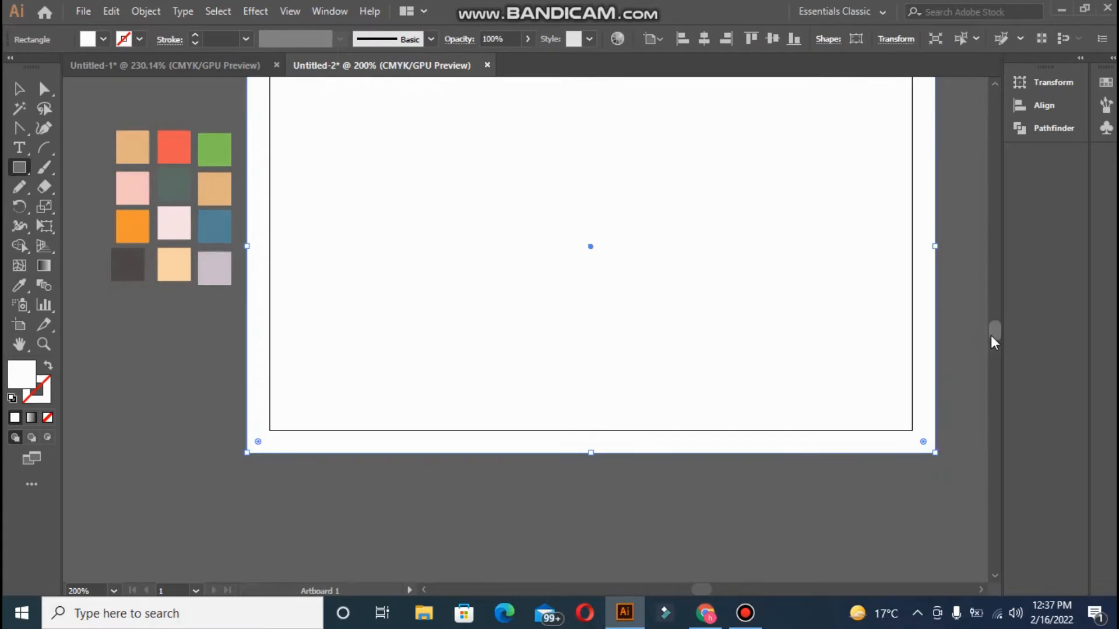
{"action": "scroll", "coordinate": [991, 335], "scroll_direction": "up", "scroll_amount": 2}
{"action": "left_click", "coordinate": [127, 340]}
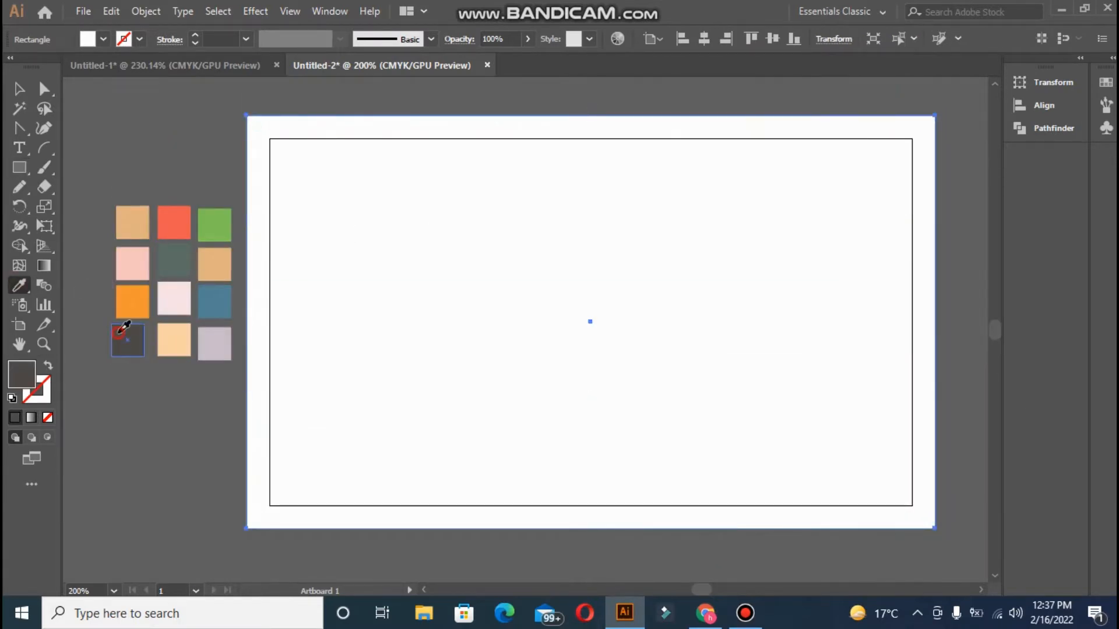
Lock the dark background rectangle in place with Ctrl+2
{"action": "key", "text": "v"}
{"action": "left_click", "coordinate": [109, 149]}
{"action": "left_click", "coordinate": [292, 228]}
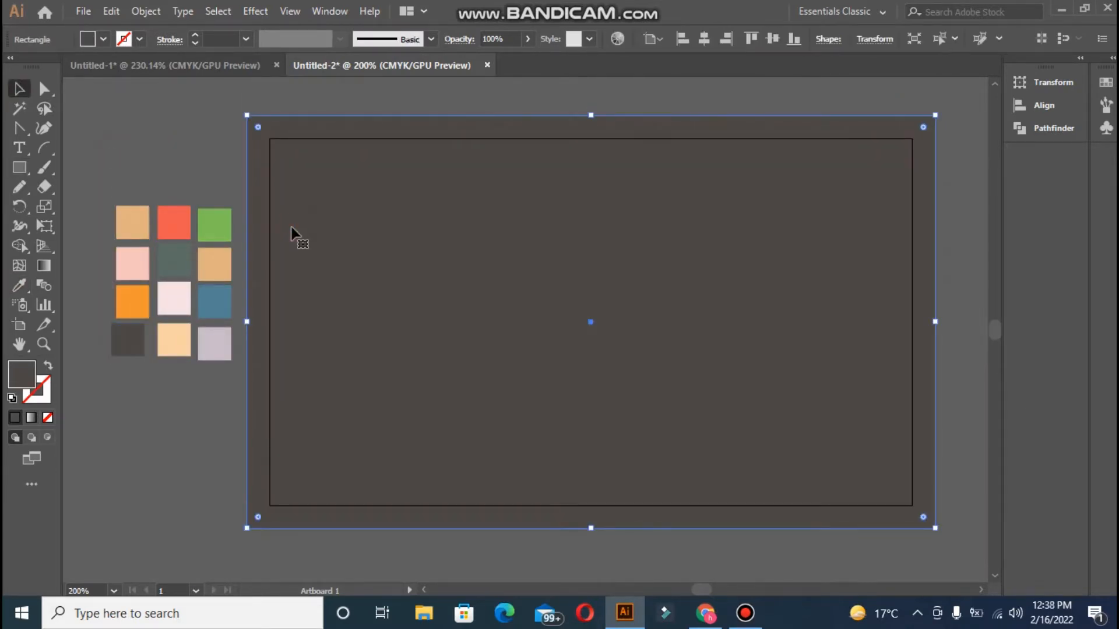
{"action": "key", "text": "ctrl+2"}
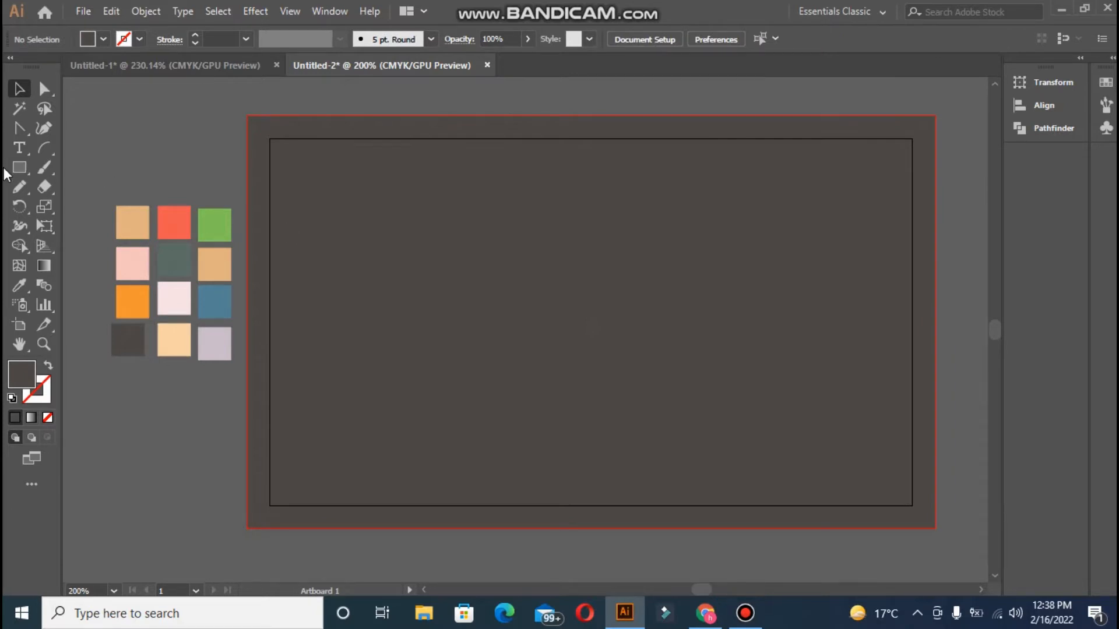
Draw a small arc near the card centre and give it a tan outline
{"action": "left_click", "coordinate": [44, 148]}
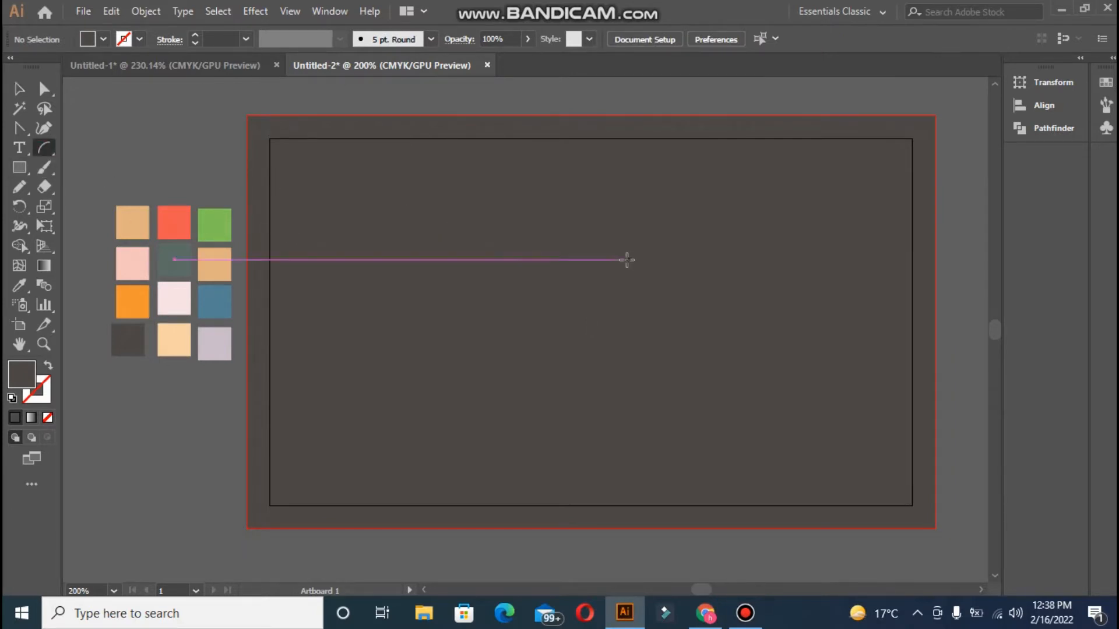
{"action": "left_click_drag", "start_coordinate": [555, 235], "coordinate": [575, 247]}
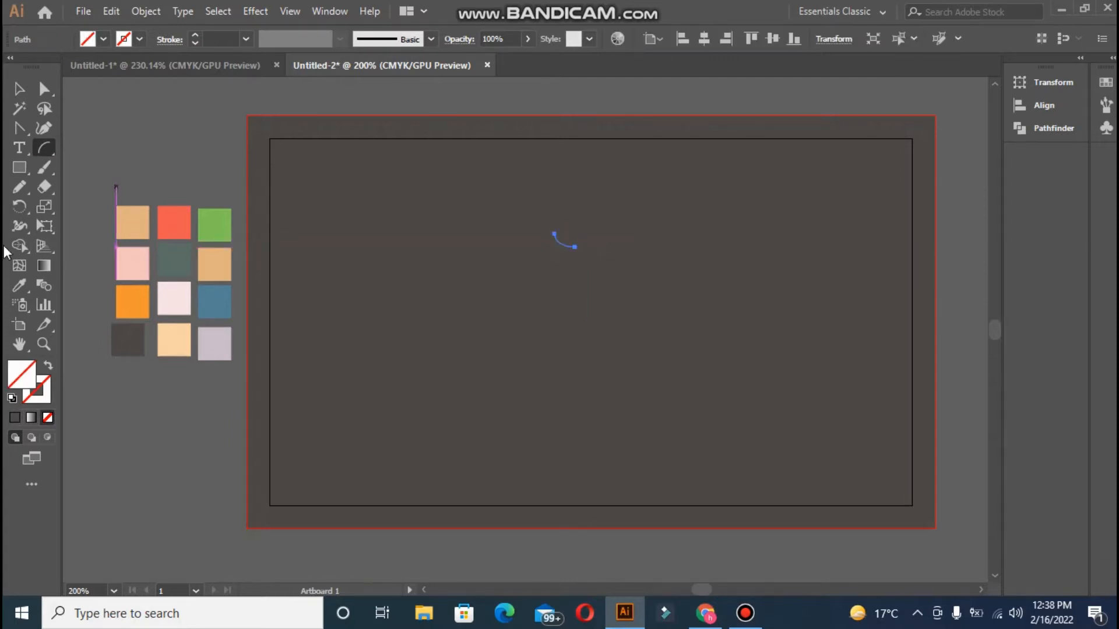
{"action": "left_click", "coordinate": [19, 286]}
{"action": "left_click", "coordinate": [141, 217]}
{"action": "left_click", "coordinate": [49, 365]}
{"action": "left_click", "coordinate": [19, 89]}
{"action": "left_click", "coordinate": [345, 174]}
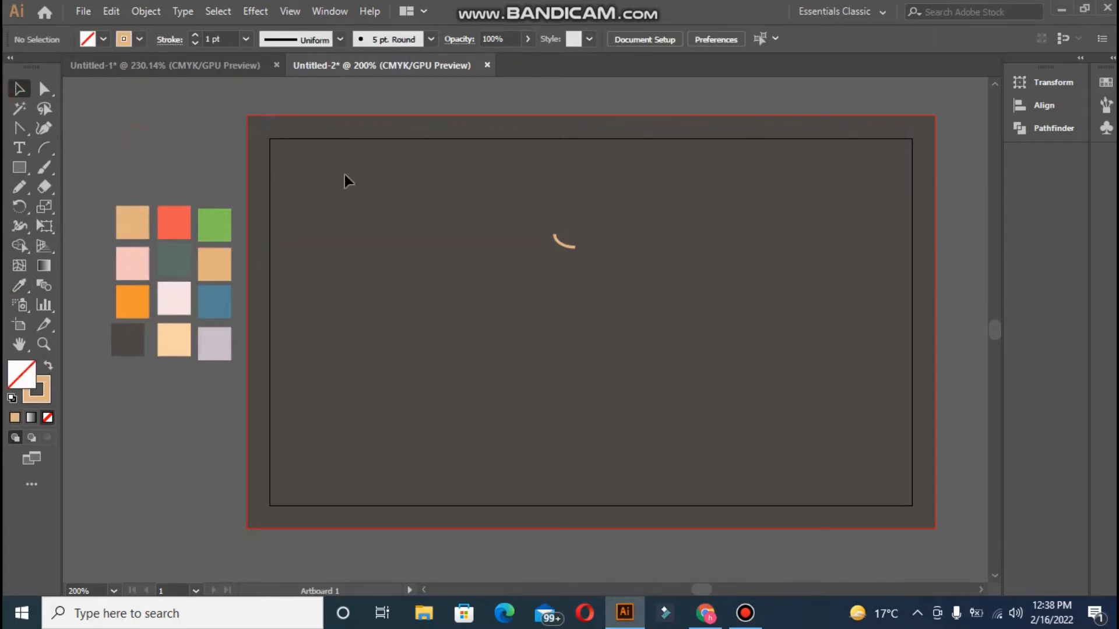
Place rotated arc copies near the top right and along the left side, five arcs in total
{"action": "left_click_drag", "start_coordinate": [567, 248], "coordinate": [841, 163]}
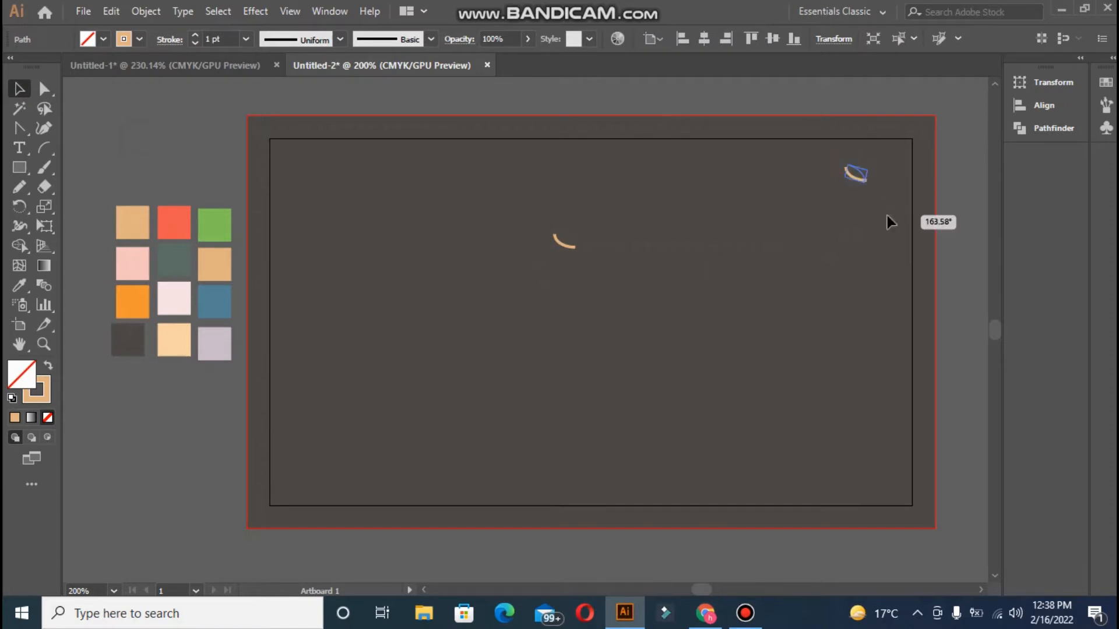
{"action": "left_click_drag", "start_coordinate": [564, 246], "coordinate": [331, 176]}
{"action": "left_click_drag", "start_coordinate": [339, 193], "coordinate": [307, 484]}
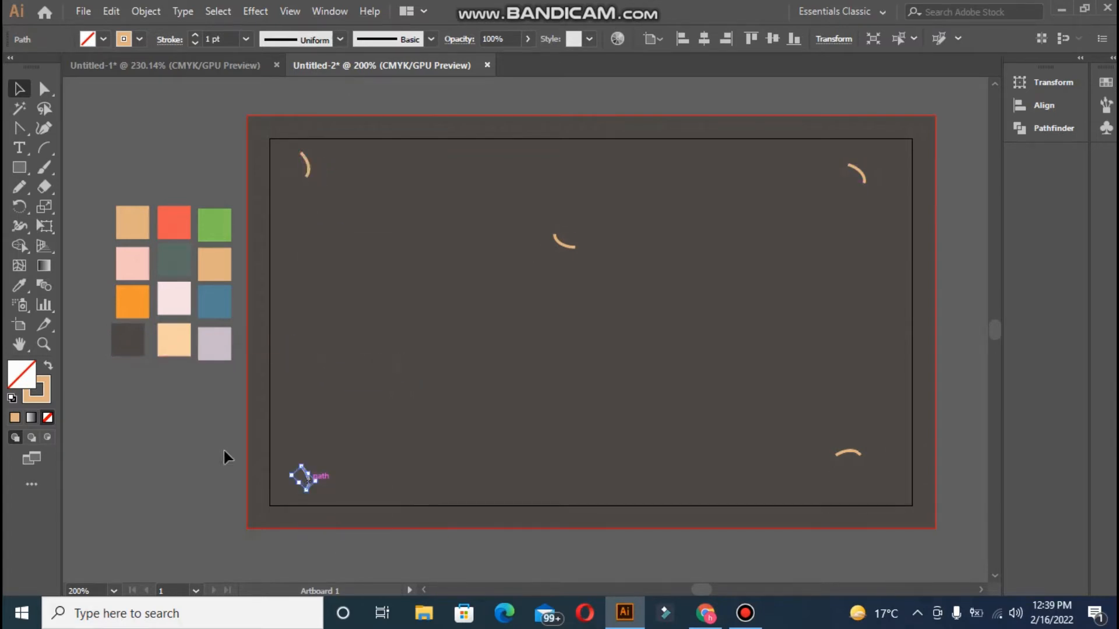
{"action": "left_click", "coordinate": [197, 424]}
{"action": "left_click", "coordinate": [23, 171]}
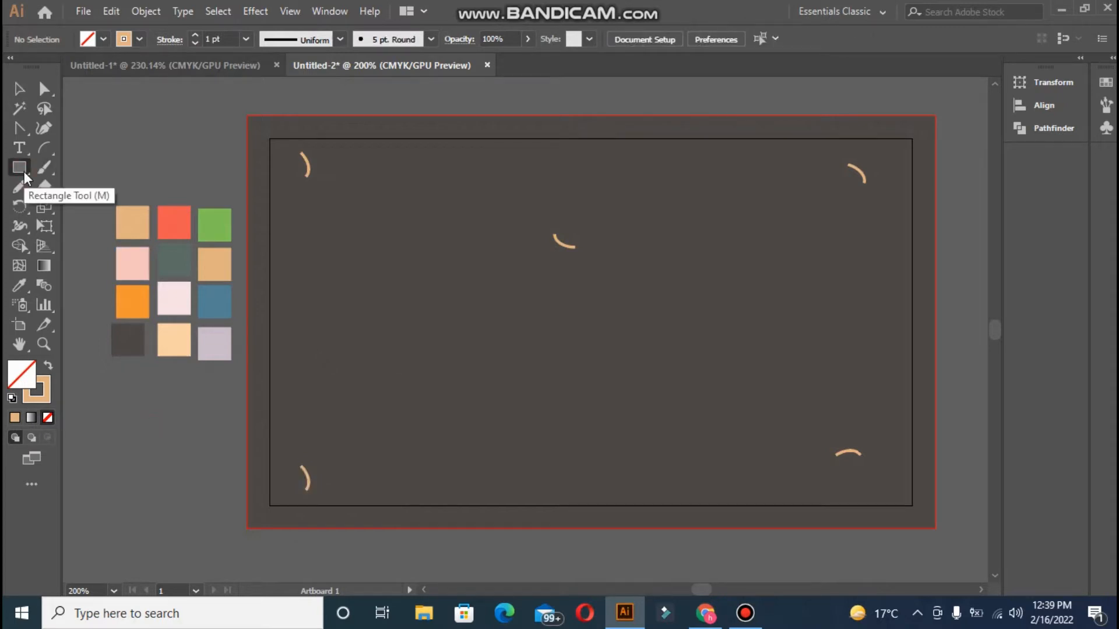
Draw a small tan circle outline on the card and shrink it
{"action": "key", "text": "l"}
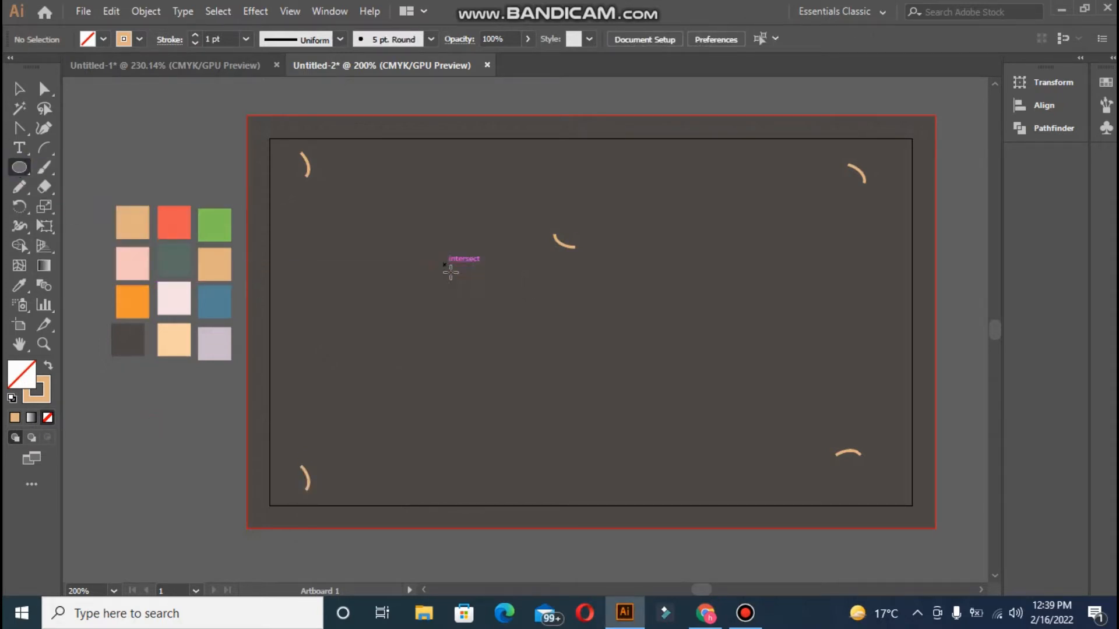
{"action": "mouse_move", "coordinate": [445, 264]}
{"action": "left_mouse_down"}
{"action": "mouse_move", "coordinate": [473, 292]}
{"action": "mouse_move", "coordinate": [383, 155]}
{"action": "mouse_move", "coordinate": [837, 192]}
{"action": "mouse_move", "coordinate": [788, 166]}
{"action": "left_mouse_up"}
{"action": "left_click", "coordinate": [19, 90]}
{"action": "left_click", "coordinate": [371, 219]}
Scatter circle copies to the upper right, bottom left, left and lower right, then add one in the centre
{"action": "left_click_drag", "start_coordinate": [463, 293], "coordinate": [878, 421]}
{"action": "left_click_drag", "start_coordinate": [463, 293], "coordinate": [296, 325]}
{"action": "left_click_drag", "start_coordinate": [470, 287], "coordinate": [779, 279]}
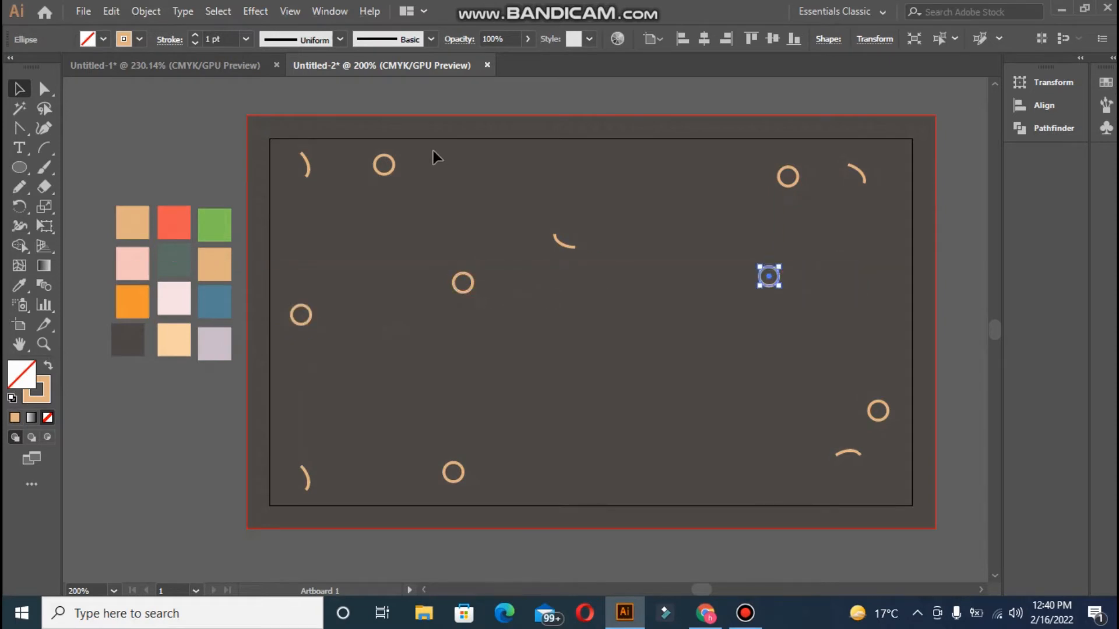
{"action": "left_click_drag", "start_coordinate": [470, 296], "coordinate": [701, 476]}
{"action": "left_click", "coordinate": [168, 177]}
{"action": "left_click_drag", "start_coordinate": [575, 305], "coordinate": [602, 344]}
{"action": "left_click_drag", "start_coordinate": [23, 129], "coordinate": [87, 187]}
Turn the centre circle's four anchors into sharp corners and narrow it into a diamond
{"action": "left_click", "coordinate": [575, 325]}
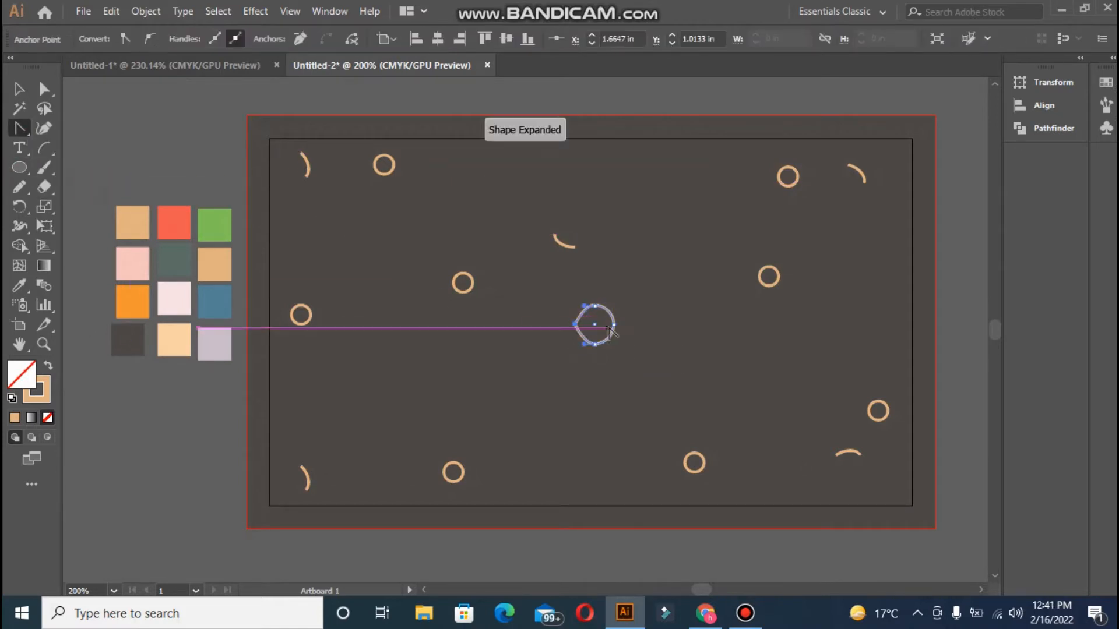
{"action": "left_click", "coordinate": [614, 325]}
{"action": "left_click", "coordinate": [594, 344]}
{"action": "left_click", "coordinate": [594, 306]}
{"action": "left_click", "coordinate": [19, 89]}
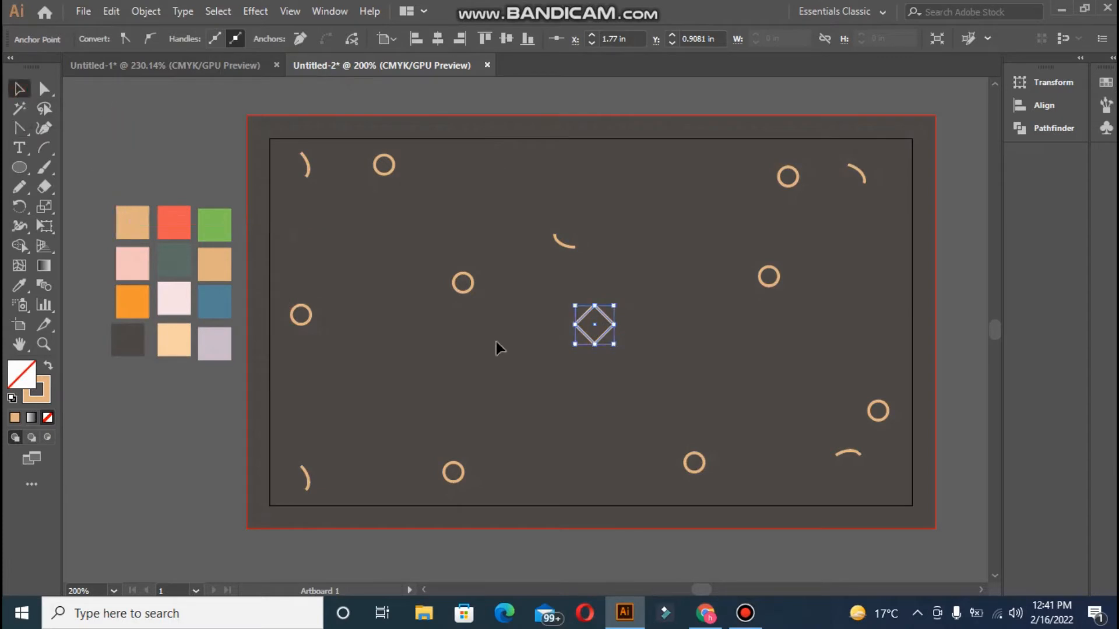
{"action": "left_click_drag", "start_coordinate": [576, 325], "coordinate": [870, 302]}
Fill the diamond orange, tilt it, place a copy lower left and move one near the bottom edge
{"action": "left_click", "coordinate": [20, 285]}
{"action": "left_click", "coordinate": [132, 302]}
{"action": "left_click_drag", "start_coordinate": [618, 348], "coordinate": [305, 259]}
{"action": "left_click_drag", "start_coordinate": [601, 326], "coordinate": [578, 465]}
{"action": "left_click", "coordinate": [593, 358]}
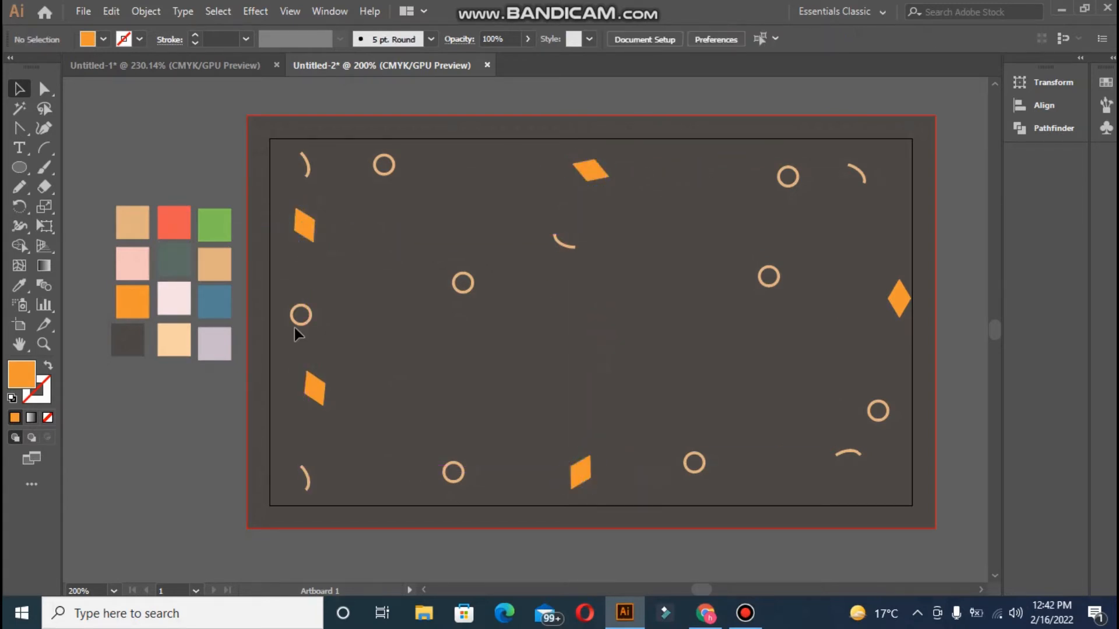
Draw a tiny star near the top and fill it with the green swatch
{"action": "left_click_drag", "start_coordinate": [19, 167], "coordinate": [82, 253]}
{"action": "mouse_move", "coordinate": [873, 210]}
{"action": "left_mouse_down"}
{"action": "mouse_move", "coordinate": [513, 231]}
{"action": "mouse_move", "coordinate": [492, 167]}
{"action": "mouse_move", "coordinate": [790, 463]}
{"action": "left_mouse_up"}
{"action": "left_click", "coordinate": [20, 286]}
{"action": "left_click", "coordinate": [187, 217]}
{"action": "left_click", "coordinate": [226, 217]}
{"action": "left_click", "coordinate": [20, 88]}
{"action": "left_click", "coordinate": [905, 227]}
Copy the green star to other spots and an orange diamond to the middle right
{"action": "left_click_drag", "start_coordinate": [873, 209], "coordinate": [310, 433]}
{"action": "left_click_drag", "start_coordinate": [873, 209], "coordinate": [571, 345]}
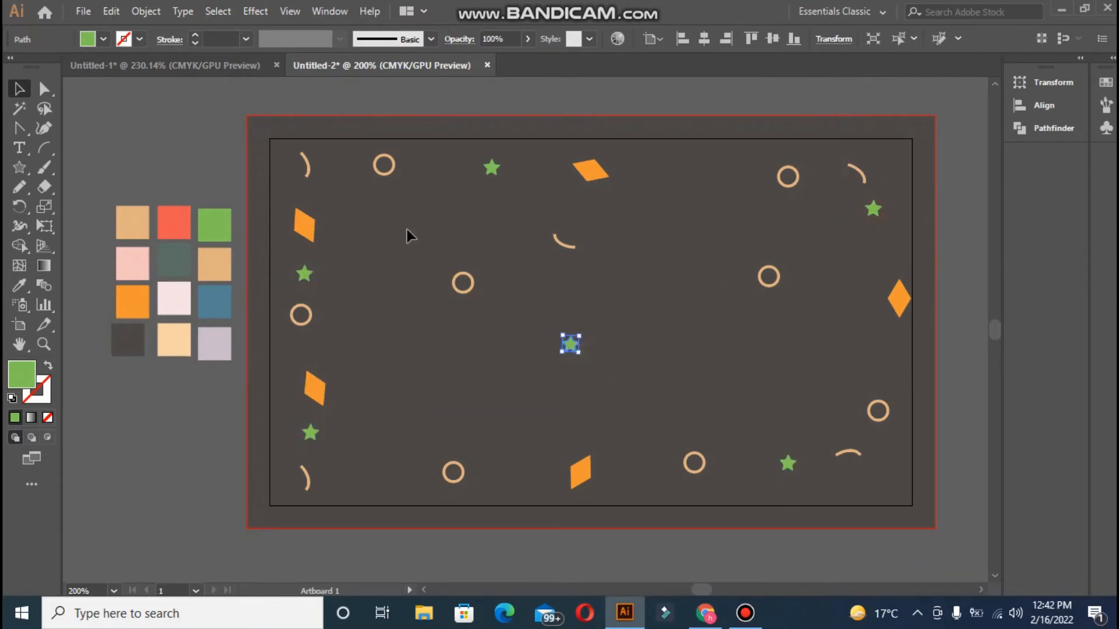
{"action": "left_click_drag", "start_coordinate": [307, 236], "coordinate": [669, 328]}
{"action": "left_click", "coordinate": [472, 349]}
Draw a small orange circle outline and delete its bottom anchor to leave a half arc
{"action": "key", "text": "l"}
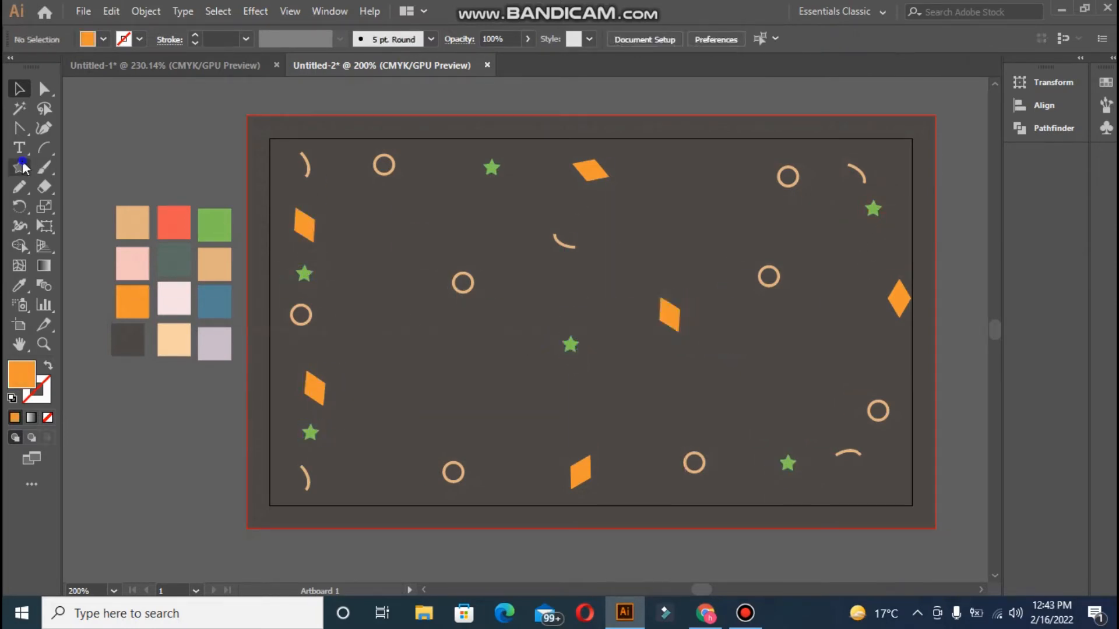
{"action": "left_click_drag", "start_coordinate": [379, 305], "coordinate": [418, 344]}
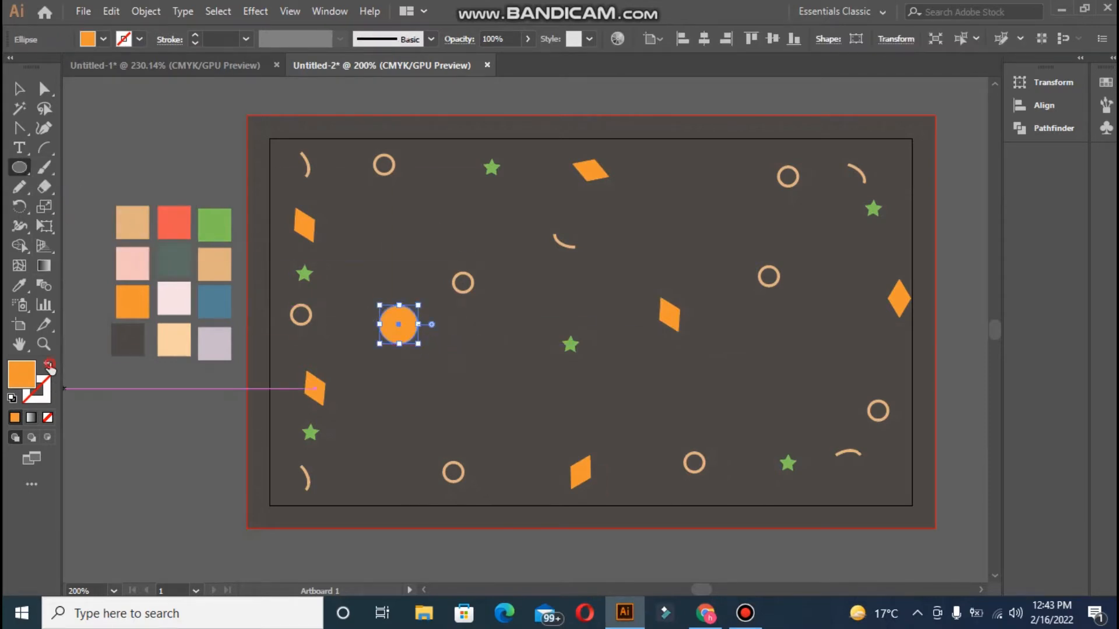
{"action": "left_click", "coordinate": [50, 365]}
{"action": "left_click", "coordinate": [44, 88]}
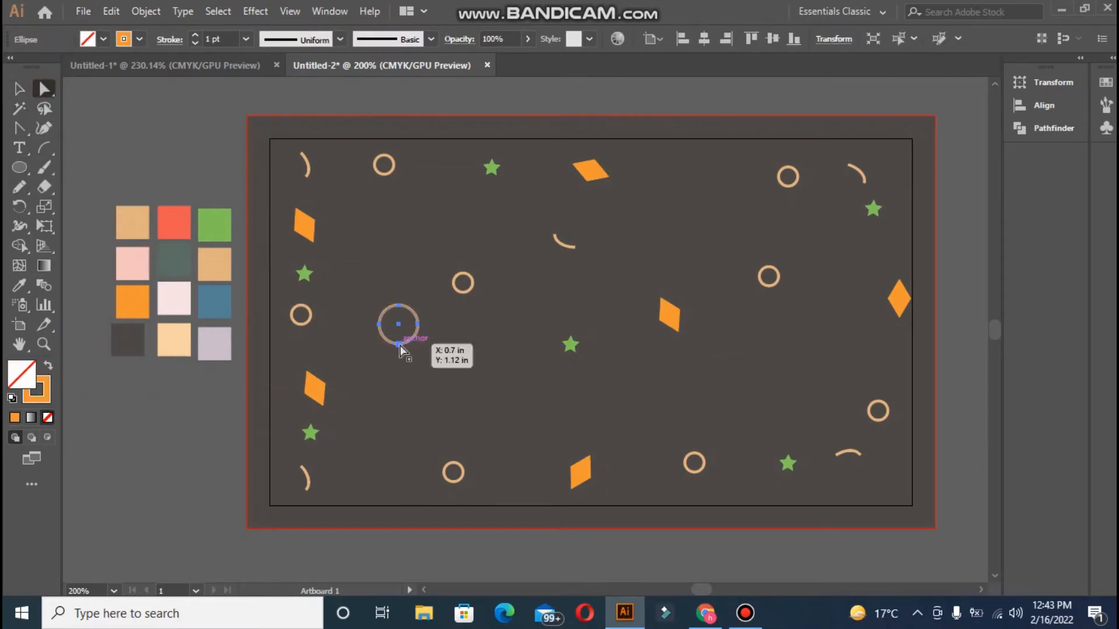
{"action": "left_click", "coordinate": [400, 345]}
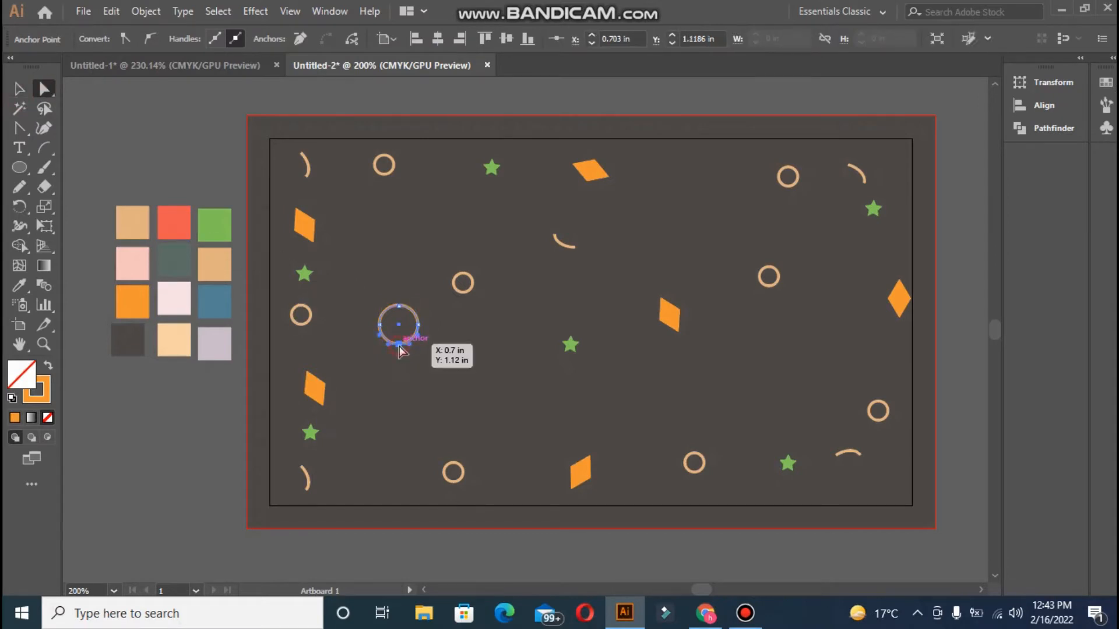
{"action": "key", "text": "Delete"}
{"action": "key", "text": "v"}
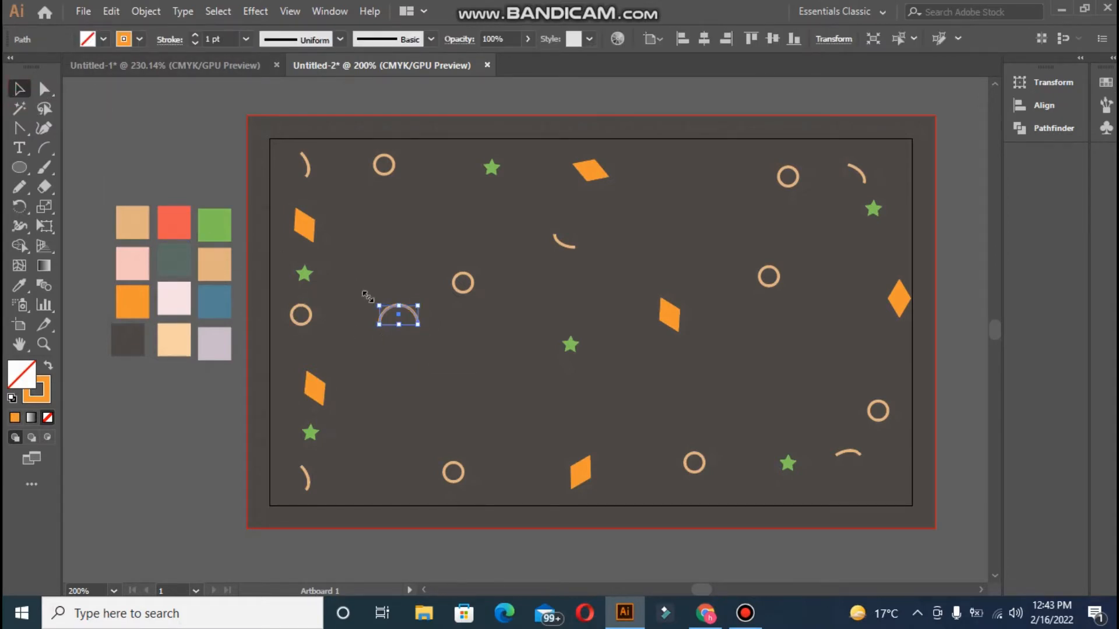
Copy the half arc, shrink the copy inside the original, and centre the two arcs
{"action": "mouse_move", "coordinate": [387, 318]}
{"action": "left_mouse_down"}
{"action": "mouse_move", "coordinate": [431, 326]}
{"action": "mouse_move", "coordinate": [406, 324]}
{"action": "left_mouse_up"}
{"action": "left_click", "coordinate": [404, 322]}
{"action": "left_click", "coordinate": [402, 316]}
{"action": "left_click", "coordinate": [395, 322]}
{"action": "left_click", "coordinate": [416, 320]}
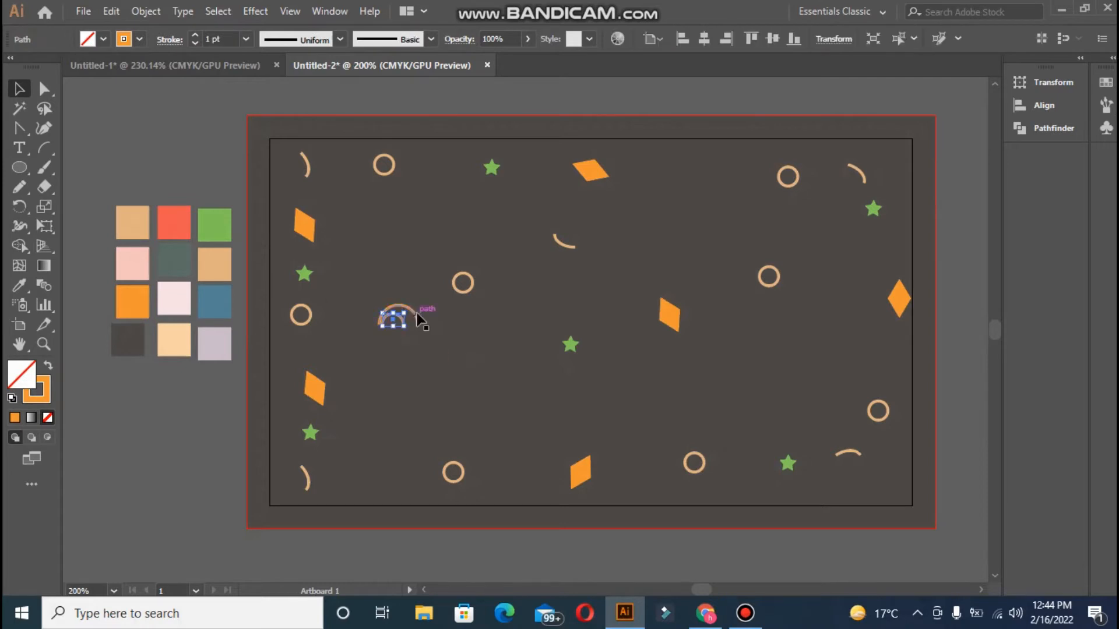
{"action": "left_click", "coordinate": [704, 39]}
{"action": "left_click", "coordinate": [212, 414]}
Add a solid orange dot at the arcs' centre and group arcs and dot into one icon
{"action": "mouse_move", "coordinate": [459, 290]}
{"action": "left_mouse_down"}
{"action": "mouse_move", "coordinate": [391, 367]}
{"action": "mouse_move", "coordinate": [399, 327]}
{"action": "left_mouse_up"}
{"action": "key", "text": "shift+x"}
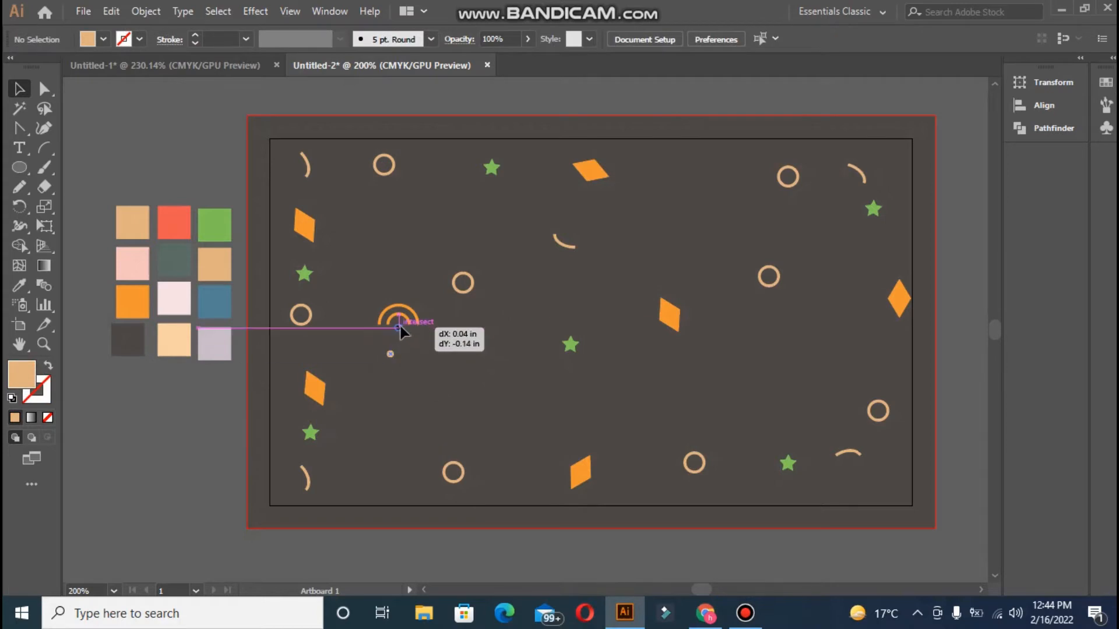
{"action": "left_click", "coordinate": [231, 373]}
{"action": "left_click", "coordinate": [398, 324]}
{"action": "key", "text": "i"}
{"action": "left_click", "coordinate": [148, 300]}
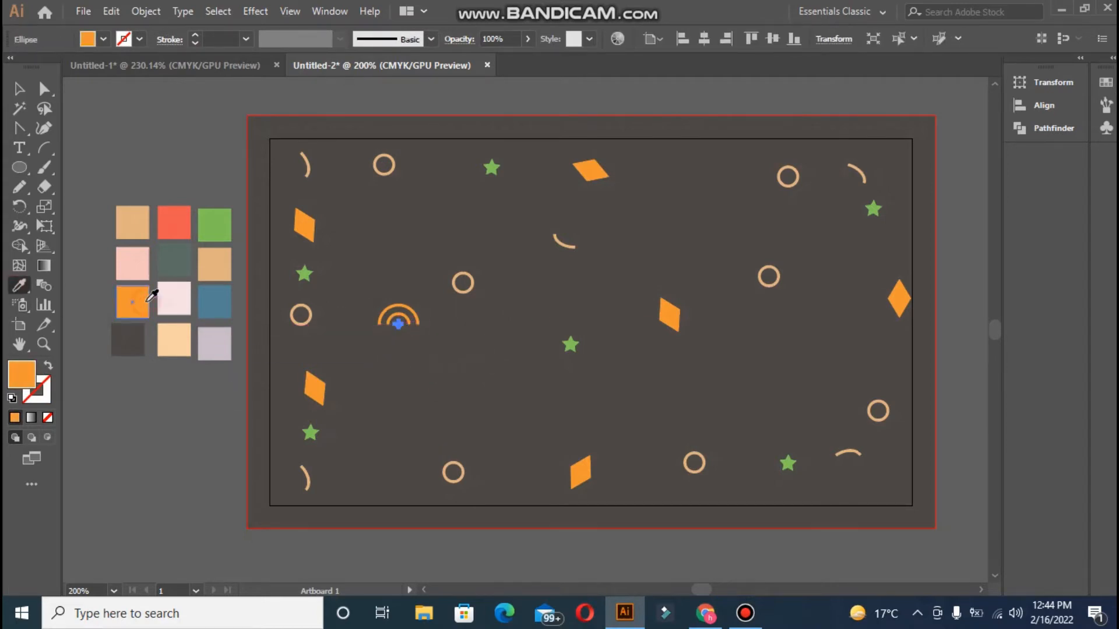
{"action": "key", "text": "v"}
{"action": "left_click_drag", "start_coordinate": [349, 292], "coordinate": [432, 342]}
{"action": "key", "text": "ctrl+g"}
Place a copy of the signal icon near the bottom edge of the card
{"action": "left_click_drag", "start_coordinate": [421, 391], "coordinate": [341, 476]}
{"action": "left_click", "coordinate": [722, 554]}
{"action": "left_click", "coordinate": [204, 406]}
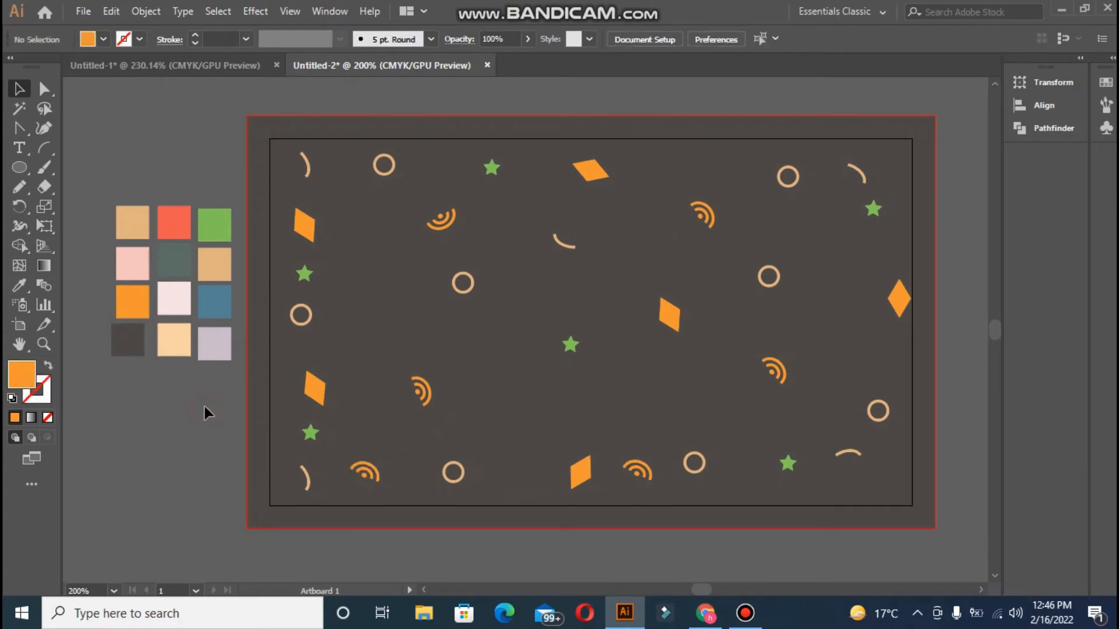
Draw a small three-sided polygon and colour it red
{"action": "left_click_drag", "start_coordinate": [18, 173], "coordinate": [57, 226]}
{"action": "left_click", "coordinate": [485, 344]}
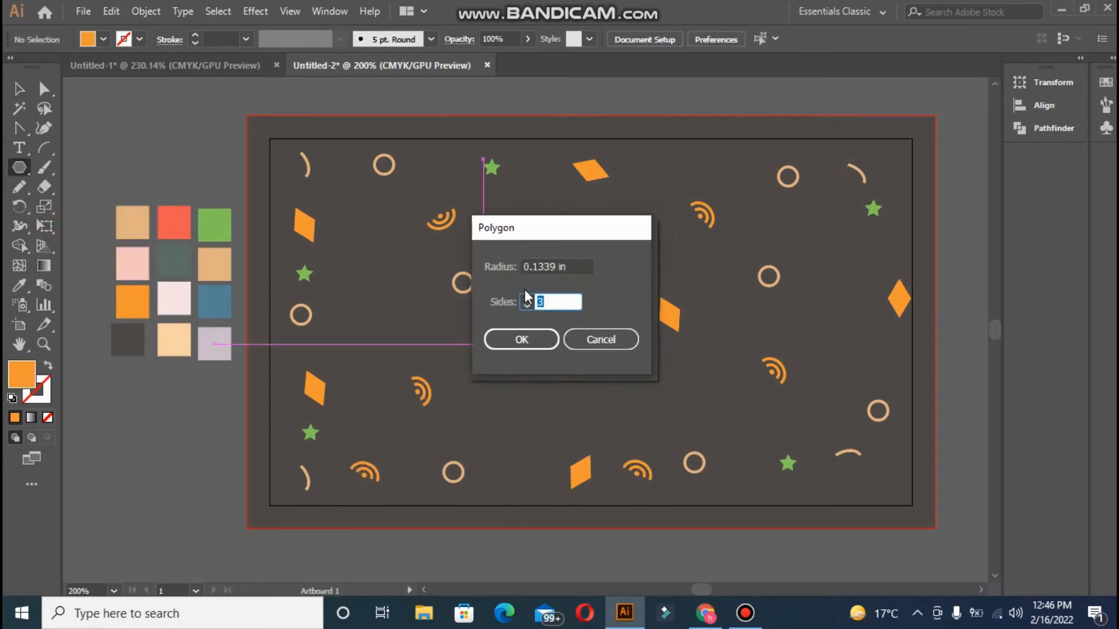
{"action": "left_click", "coordinate": [551, 338]}
{"action": "left_click_drag", "start_coordinate": [462, 356], "coordinate": [536, 208]}
{"action": "key", "text": "i"}
{"action": "left_click", "coordinate": [12, 92]}
Place rotated triangle copies right and lower right, shrinking the top-centre and right ones
{"action": "left_click_drag", "start_coordinate": [535, 208], "coordinate": [798, 223]}
{"action": "left_click_drag", "start_coordinate": [533, 212], "coordinate": [714, 417]}
{"action": "left_click_drag", "start_coordinate": [494, 337], "coordinate": [517, 459]}
{"action": "left_click", "coordinate": [534, 208]}
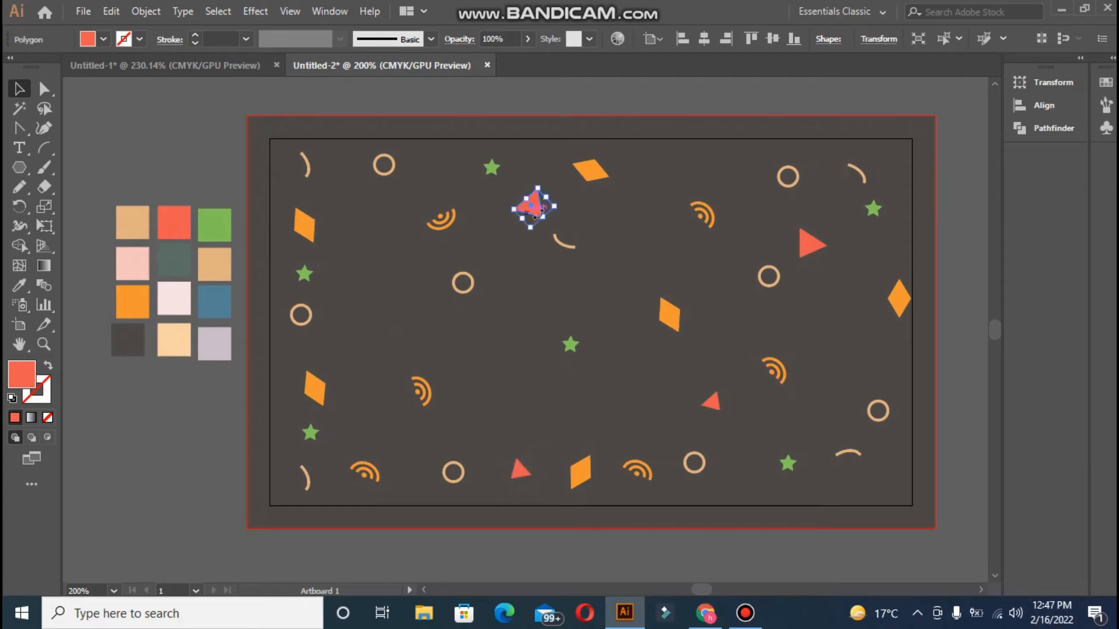
{"action": "left_click_drag", "start_coordinate": [532, 227], "coordinate": [535, 218]}
{"action": "left_click", "coordinate": [814, 249]}
{"action": "left_click_drag", "start_coordinate": [817, 267], "coordinate": [483, 337]}
Add a triangle copy near the bottom and shrink the lower triangle
{"action": "left_click", "coordinate": [353, 349]}
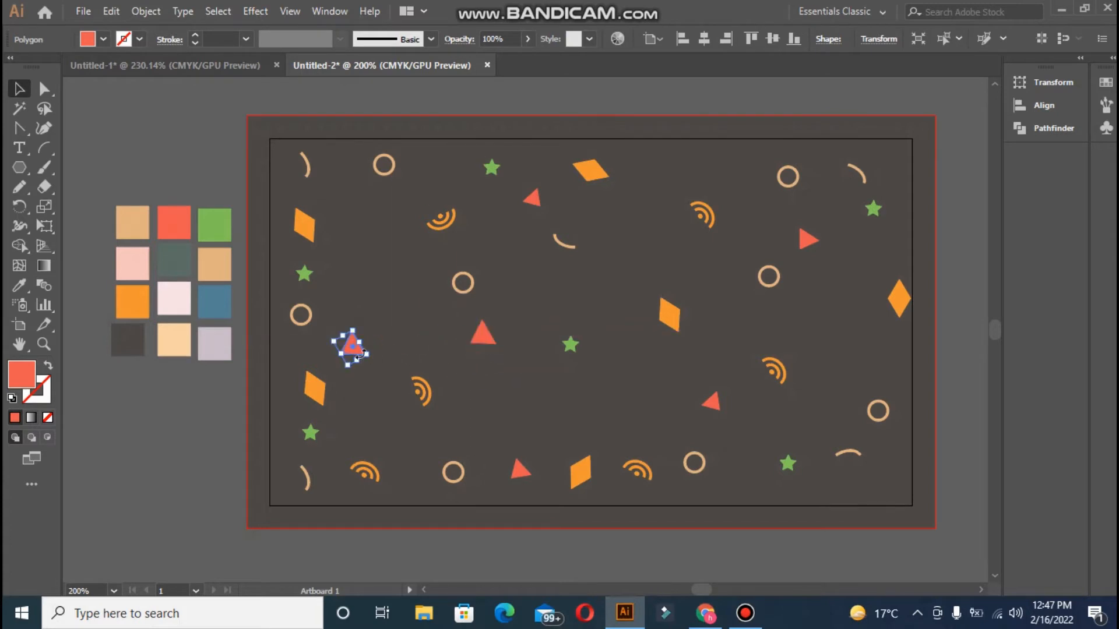
{"action": "left_click_drag", "start_coordinate": [347, 365], "coordinate": [350, 356]}
{"action": "left_click", "coordinate": [425, 389]}
{"action": "left_click", "coordinate": [483, 335]}
{"action": "left_click_drag", "start_coordinate": [496, 345], "coordinate": [492, 336]}
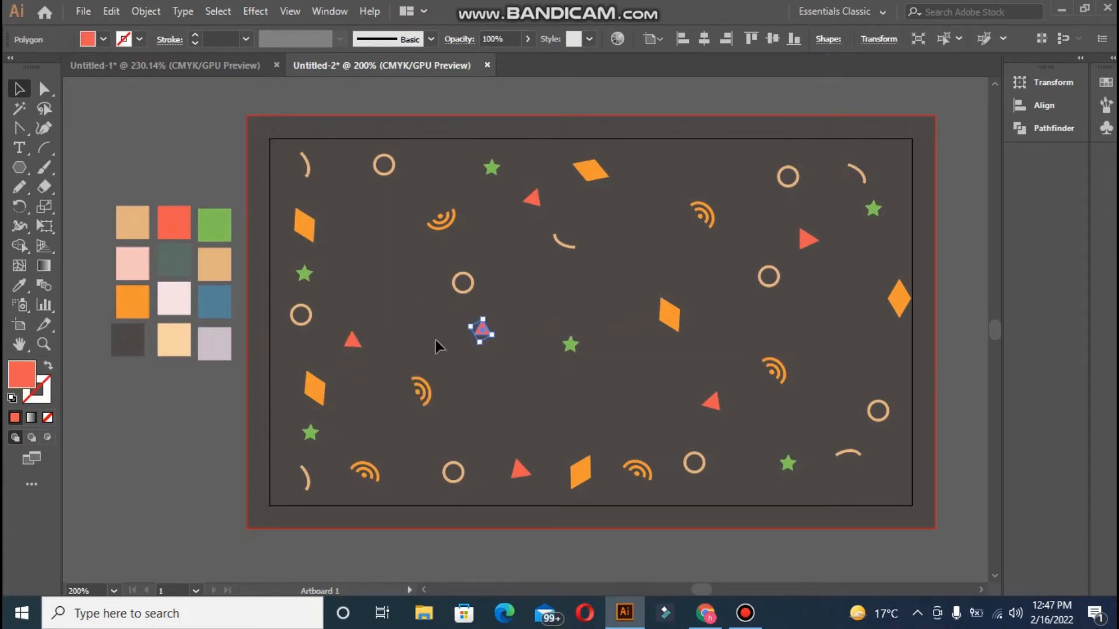
{"action": "left_click", "coordinate": [435, 342]}
Draw a small circle and fill it with the tan swatch as a solid dot
{"action": "left_click", "coordinate": [11, 171]}
{"action": "left_click", "coordinate": [93, 207]}
{"action": "left_click_drag", "start_coordinate": [379, 283], "coordinate": [394, 299]}
{"action": "key", "text": "i"}
{"action": "left_click", "coordinate": [222, 265]}
{"action": "key", "text": "v"}
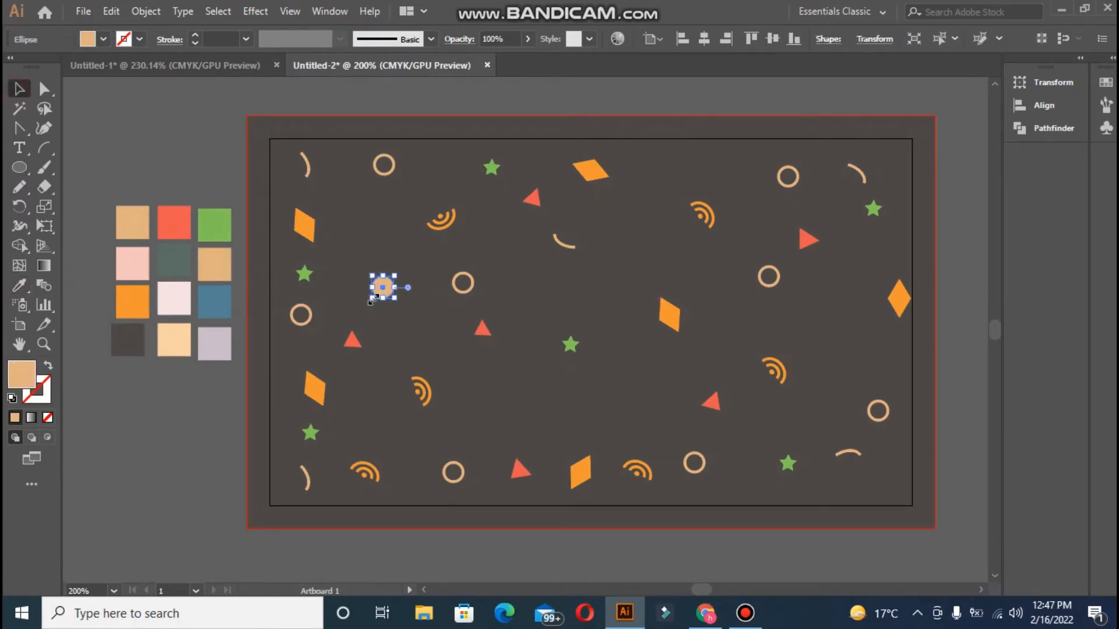
Place tan dot copies on the right, lower down and near the lower centre
{"action": "left_click_drag", "start_coordinate": [382, 288], "coordinate": [853, 328]}
{"action": "left_click_drag", "start_coordinate": [382, 288], "coordinate": [652, 236]}
{"action": "left_click_drag", "start_coordinate": [389, 290], "coordinate": [643, 385]}
{"action": "left_click", "coordinate": [535, 336]}
{"action": "right_click", "coordinate": [25, 166]}
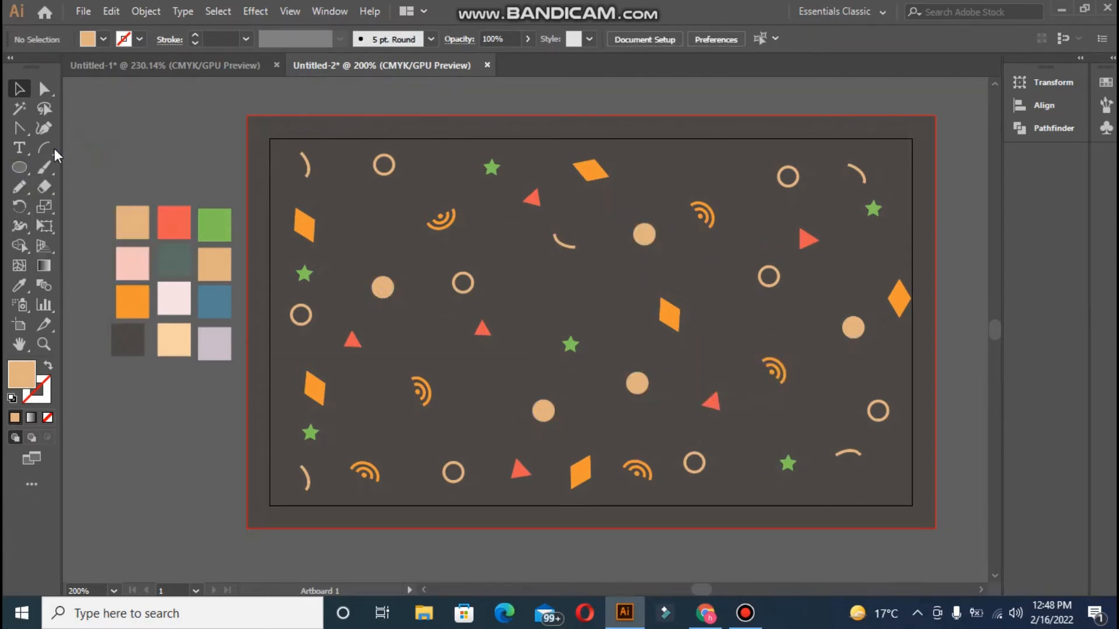
{"action": "right_click", "coordinate": [44, 148]}
{"action": "left_click", "coordinate": [93, 186]}
Create a spiral from the Spiral dialog, give it a pink outline and stretch it taller
{"action": "left_click", "coordinate": [484, 239]}
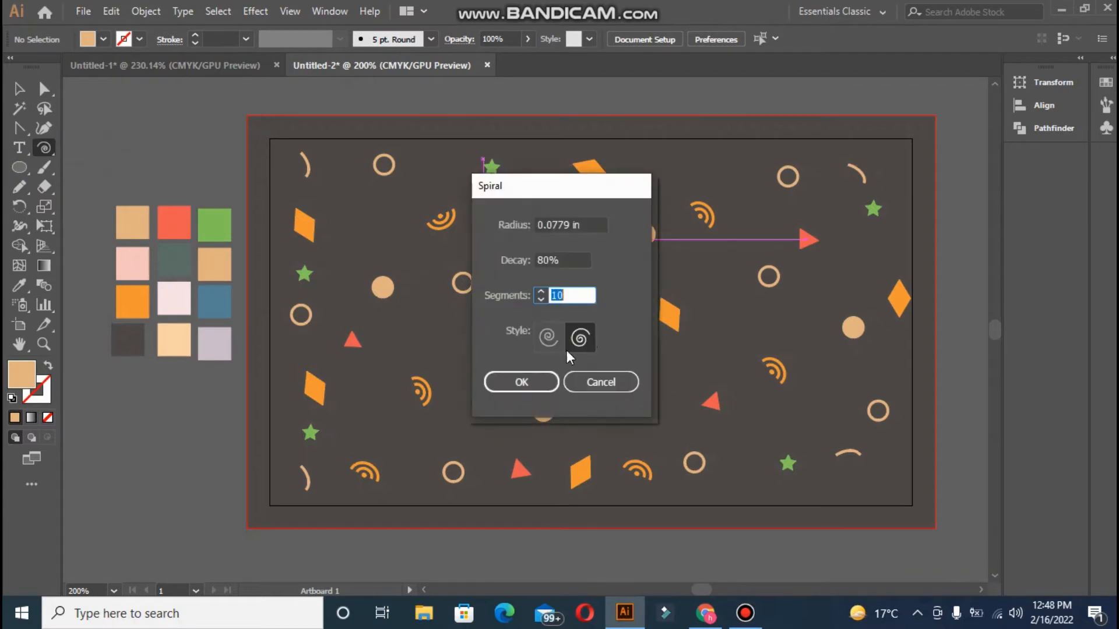
{"action": "left_click", "coordinate": [521, 379]}
{"action": "key", "text": "i"}
{"action": "left_click", "coordinate": [160, 271]}
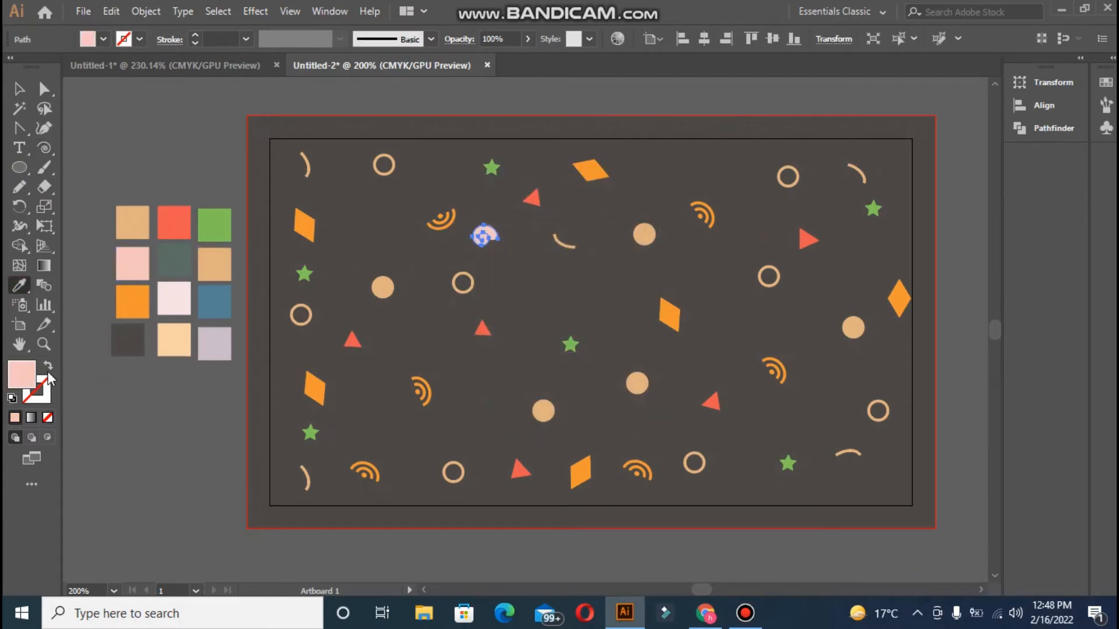
{"action": "left_click_drag", "start_coordinate": [485, 248], "coordinate": [647, 422]}
Scatter pink spiral copies into the gaps around the card, nine in total
{"action": "left_click_drag", "start_coordinate": [646, 422], "coordinate": [561, 292]}
{"action": "left_click", "coordinate": [470, 159]}
{"action": "left_click", "coordinate": [389, 370]}
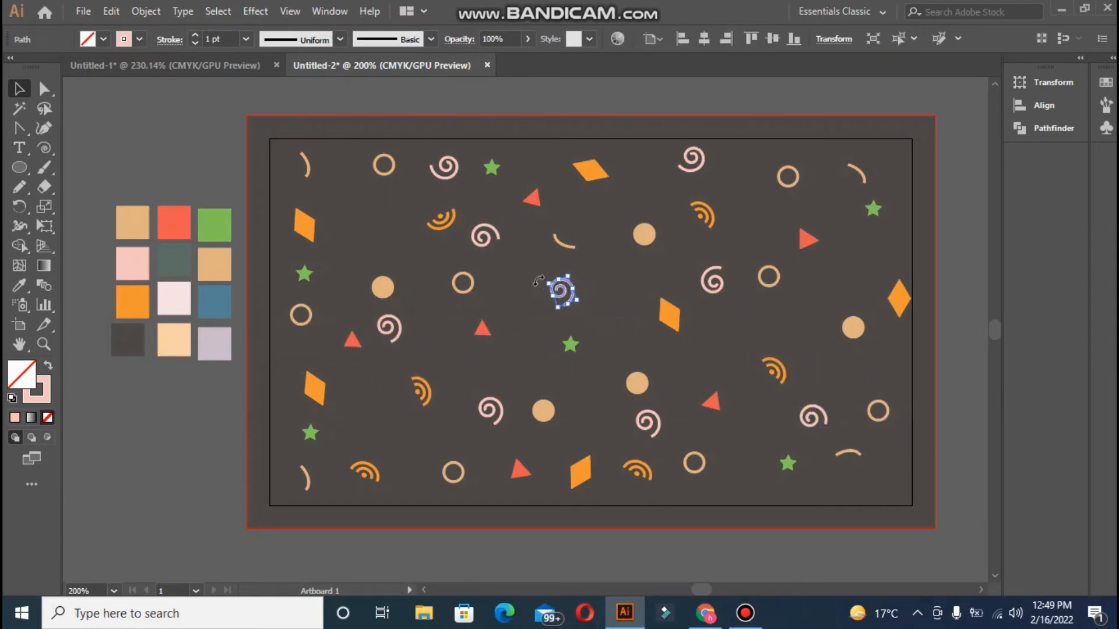
{"action": "left_click", "coordinate": [472, 349]}
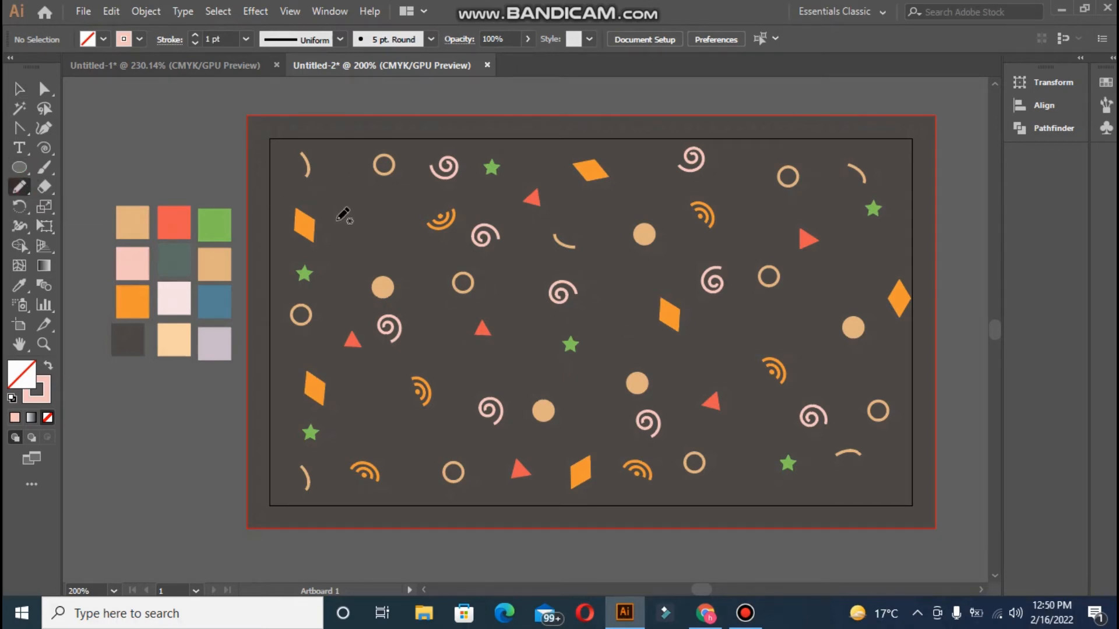
Draw a pink freehand squiggle with the Pencil, then shrink and rotate it
{"action": "left_click_drag", "start_coordinate": [385, 211], "coordinate": [387, 199]}
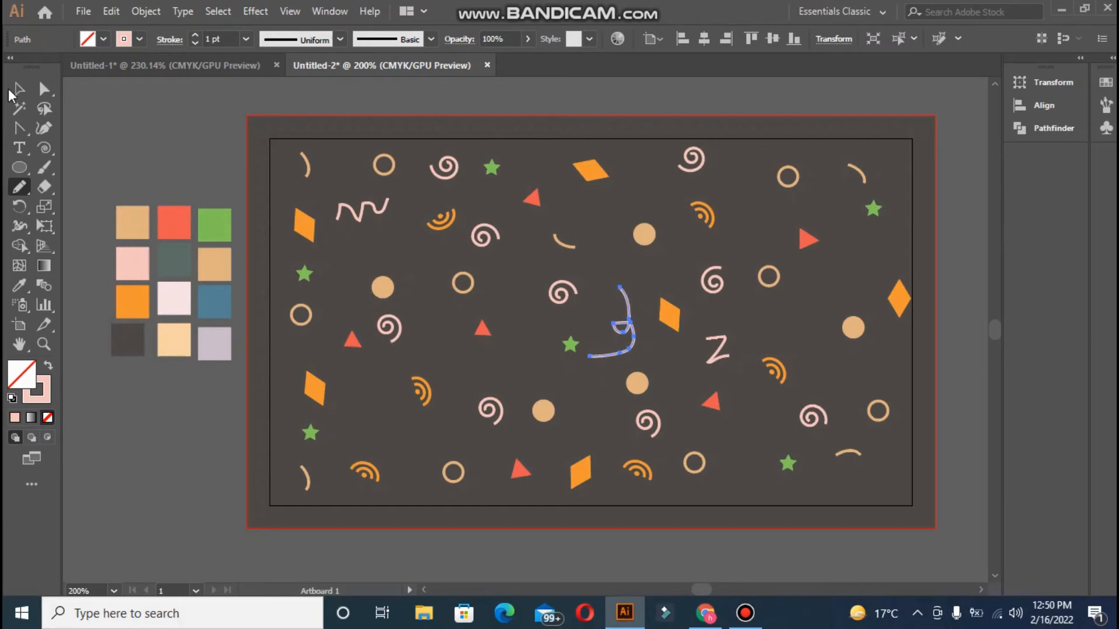
{"action": "left_click", "coordinate": [13, 90]}
{"action": "left_click_drag", "start_coordinate": [589, 287], "coordinate": [610, 310]}
{"action": "left_click_drag", "start_coordinate": [335, 220], "coordinate": [362, 210]}
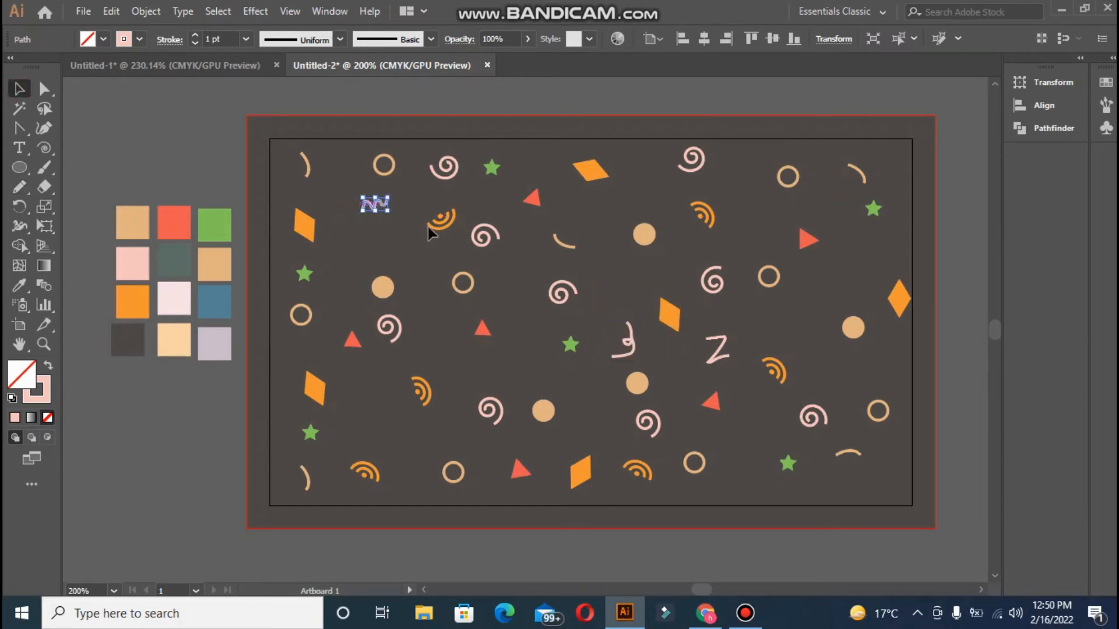
{"action": "mouse_move", "coordinate": [699, 345]}
{"action": "left_mouse_down"}
{"action": "mouse_move", "coordinate": [720, 380]}
{"action": "mouse_move", "coordinate": [713, 343]}
{"action": "left_mouse_up"}
{"action": "left_click", "coordinate": [679, 353]}
{"action": "left_click_drag", "start_coordinate": [634, 344], "coordinate": [538, 239]}
Alt-drag squiggle copies to the centre and upper right, and a Z copy near the bottom
{"action": "mouse_move", "coordinate": [509, 255]}
{"action": "left_mouse_down"}
{"action": "mouse_move", "coordinate": [570, 251]}
{"action": "mouse_move", "coordinate": [563, 231]}
{"action": "mouse_move", "coordinate": [632, 274]}
{"action": "mouse_move", "coordinate": [635, 243]}
{"action": "mouse_move", "coordinate": [558, 355]}
{"action": "left_mouse_up"}
{"action": "mouse_move", "coordinate": [524, 373]}
{"action": "left_mouse_down"}
{"action": "mouse_move", "coordinate": [624, 268]}
{"action": "mouse_move", "coordinate": [626, 281]}
{"action": "left_mouse_up"}
{"action": "key", "text": "ctrl+shift+a"}
{"action": "left_click", "coordinate": [627, 291]}
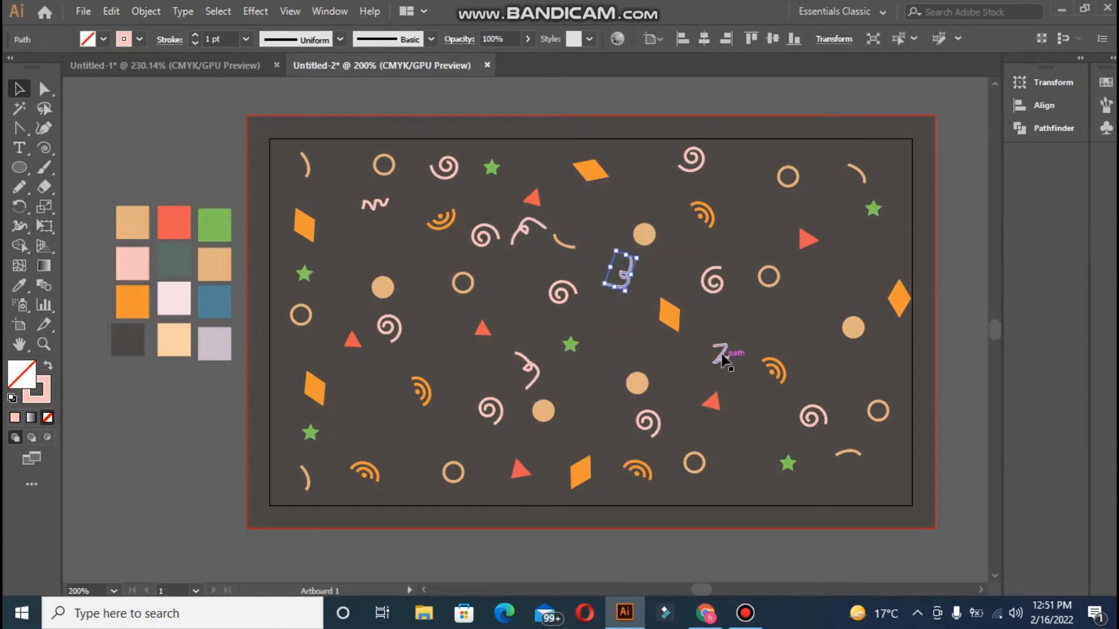
{"action": "left_click_drag", "start_coordinate": [722, 359], "coordinate": [910, 371]}
Reposition the N shape toward the right edge and add Z copies at lower left and higher up
{"action": "left_click", "coordinate": [754, 485]}
{"action": "mouse_move", "coordinate": [915, 356]}
{"action": "left_mouse_down"}
{"action": "mouse_move", "coordinate": [916, 387]}
{"action": "mouse_move", "coordinate": [379, 414]}
{"action": "left_mouse_up"}
{"action": "left_click", "coordinate": [897, 379]}
{"action": "left_click_drag", "start_coordinate": [383, 406], "coordinate": [384, 243]}
{"action": "left_click_drag", "start_coordinate": [400, 230], "coordinate": [408, 244]}
Move the curl and two squiggles toward the right and upper right of the card
{"action": "left_click", "coordinate": [436, 273]}
{"action": "left_click_drag", "start_coordinate": [520, 229], "coordinate": [596, 209]}
{"action": "left_click", "coordinate": [572, 201]}
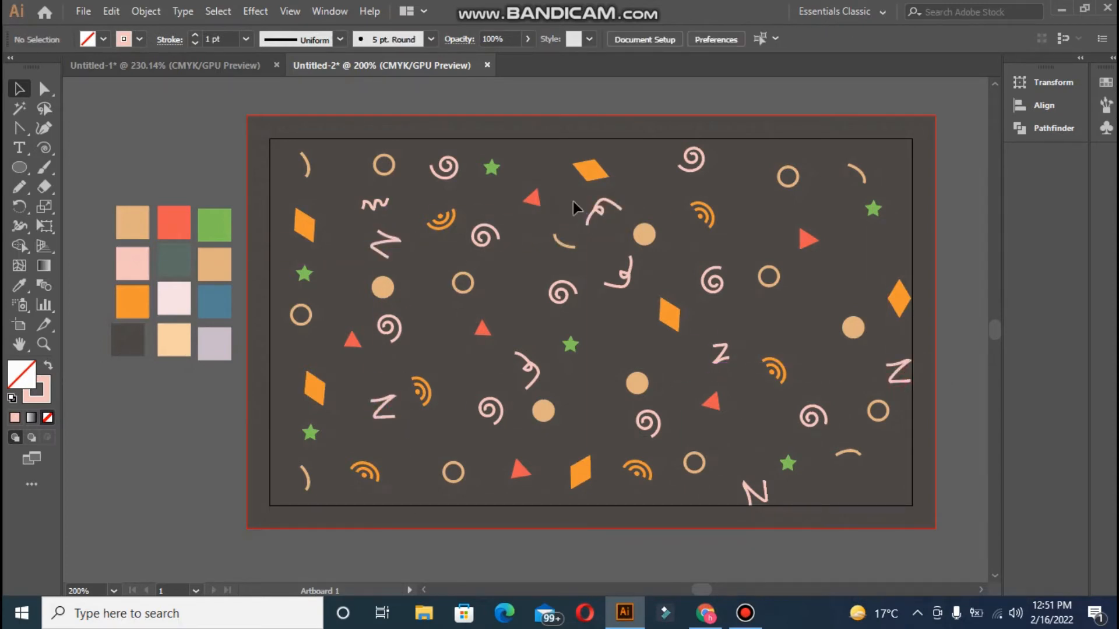
{"action": "mouse_move", "coordinate": [374, 204]}
{"action": "left_mouse_down"}
{"action": "mouse_move", "coordinate": [765, 209]}
{"action": "mouse_move", "coordinate": [370, 205]}
{"action": "left_mouse_up"}
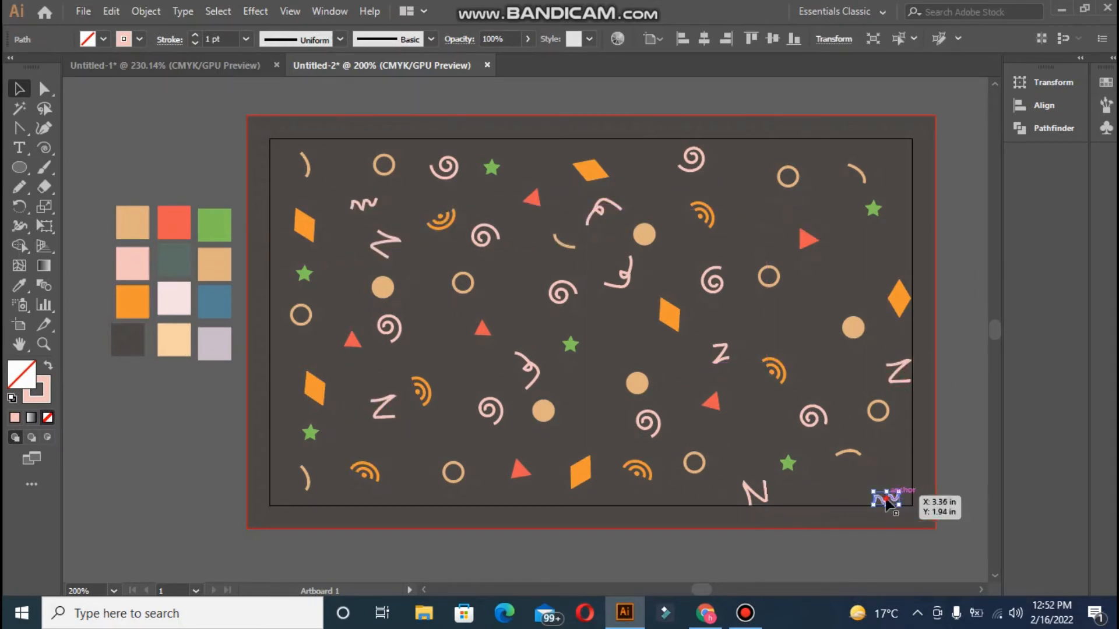
{"action": "left_click", "coordinate": [892, 187]}
{"action": "left_click_drag", "start_coordinate": [884, 168], "coordinate": [901, 155]}
Place a squiggle copy at the top right and rotate it
{"action": "left_click", "coordinate": [892, 183]}
{"action": "mouse_move", "coordinate": [373, 206]}
{"action": "left_mouse_down"}
{"action": "mouse_move", "coordinate": [753, 155]}
{"action": "mouse_move", "coordinate": [447, 365]}
{"action": "left_mouse_up"}
{"action": "left_click", "coordinate": [751, 178]}
{"action": "mouse_move", "coordinate": [432, 372]}
{"action": "left_mouse_down"}
{"action": "mouse_move", "coordinate": [436, 356]}
{"action": "mouse_move", "coordinate": [398, 438]}
{"action": "mouse_move", "coordinate": [410, 457]}
{"action": "left_mouse_up"}
{"action": "left_click", "coordinate": [465, 376]}
Scatter more pink squiggle copies around the card, including one near the top
{"action": "left_click", "coordinate": [431, 448]}
{"action": "mouse_move", "coordinate": [414, 459]}
{"action": "left_mouse_down"}
{"action": "mouse_move", "coordinate": [591, 368]}
{"action": "mouse_move", "coordinate": [624, 331]}
{"action": "mouse_move", "coordinate": [773, 320]}
{"action": "left_mouse_up"}
{"action": "left_click", "coordinate": [838, 292]}
{"action": "left_click_drag", "start_coordinate": [623, 337], "coordinate": [541, 152]}
{"action": "left_click", "coordinate": [571, 146]}
Draw a three-point crescent with the Curvature tool and shrink it to confetti size
{"action": "left_click", "coordinate": [25, 169]}
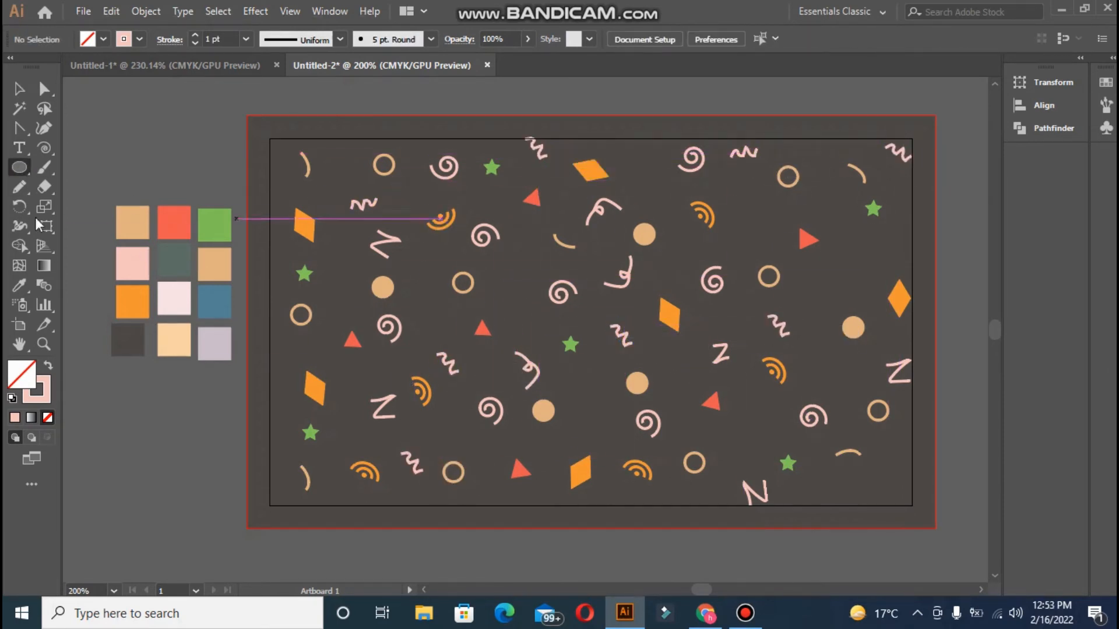
{"action": "left_click", "coordinate": [25, 188]}
{"action": "left_click", "coordinate": [45, 124]}
{"action": "left_click", "coordinate": [333, 285]}
{"action": "left_click", "coordinate": [345, 298]}
{"action": "left_click", "coordinate": [333, 314]}
{"action": "left_click", "coordinate": [19, 89]}
{"action": "mouse_move", "coordinate": [318, 284]}
{"action": "left_mouse_down"}
{"action": "mouse_move", "coordinate": [555, 330]}
{"action": "mouse_move", "coordinate": [516, 274]}
{"action": "left_mouse_up"}
{"action": "left_click", "coordinate": [359, 314]}
{"action": "left_click", "coordinate": [335, 292]}
Fill the crescent blue with the Eyedropper and place rotated copies upper left and right
{"action": "left_click", "coordinate": [19, 286]}
{"action": "left_click", "coordinate": [215, 302]}
{"action": "left_click", "coordinate": [19, 89]}
{"action": "left_click_drag", "start_coordinate": [516, 274], "coordinate": [836, 363]}
{"action": "left_click_drag", "start_coordinate": [822, 347], "coordinate": [839, 387]}
{"action": "left_click_drag", "start_coordinate": [837, 360], "coordinate": [861, 268]}
{"action": "left_click_drag", "start_coordinate": [664, 168], "coordinate": [437, 435]}
{"action": "left_click", "coordinate": [745, 613]}
{"action": "left_click", "coordinate": [475, 11]}
Add crescent copies along the bottom, lower right and middle, plus a spiral on the left edge
{"action": "left_click_drag", "start_coordinate": [420, 443], "coordinate": [483, 436]}
{"action": "left_click_drag", "start_coordinate": [436, 432], "coordinate": [591, 400]}
{"action": "left_click_drag", "start_coordinate": [592, 401], "coordinate": [767, 421]}
{"action": "left_click_drag", "start_coordinate": [750, 432], "coordinate": [888, 492]}
{"action": "left_click_drag", "start_coordinate": [889, 492], "coordinate": [290, 360]}
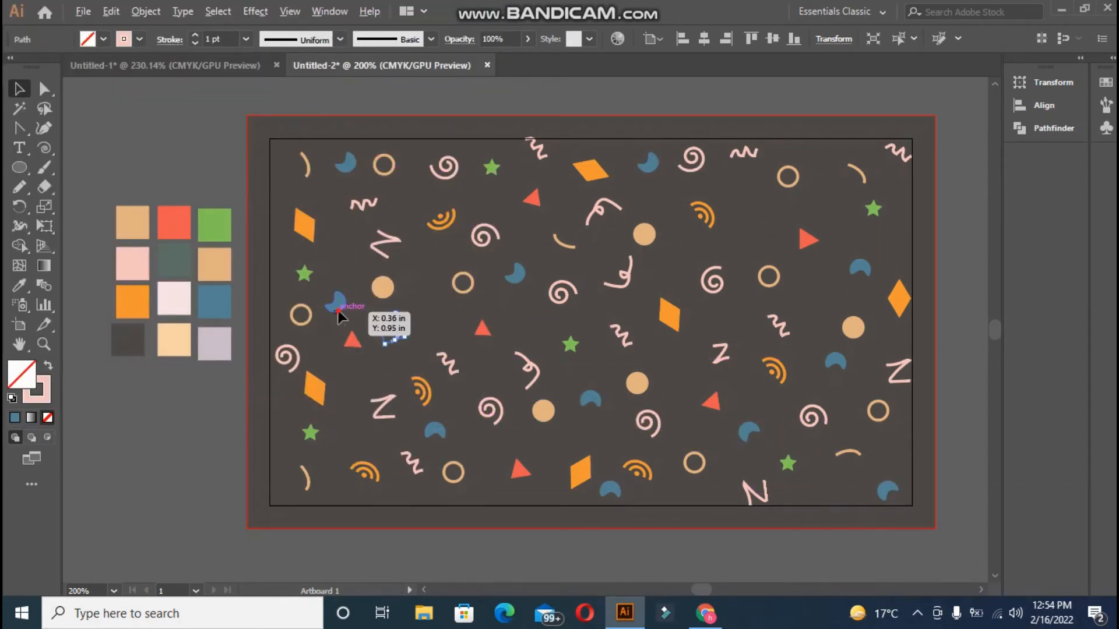
{"action": "left_click_drag", "start_coordinate": [338, 308], "coordinate": [431, 274]}
{"action": "mouse_move", "coordinate": [572, 346]}
{"action": "left_mouse_down"}
{"action": "mouse_move", "coordinate": [601, 254]}
{"action": "mouse_move", "coordinate": [727, 320]}
{"action": "left_mouse_up"}
Fill remaining gaps with copies of stars, arcs, rings, a blue crescent and orange arcs
{"action": "left_click_drag", "start_coordinate": [448, 365], "coordinate": [521, 321]}
{"action": "left_click_drag", "start_coordinate": [309, 483], "coordinate": [694, 377]}
{"action": "left_click_drag", "start_coordinate": [456, 482], "coordinate": [354, 447]}
{"action": "left_click_drag", "start_coordinate": [652, 166], "coordinate": [763, 213]}
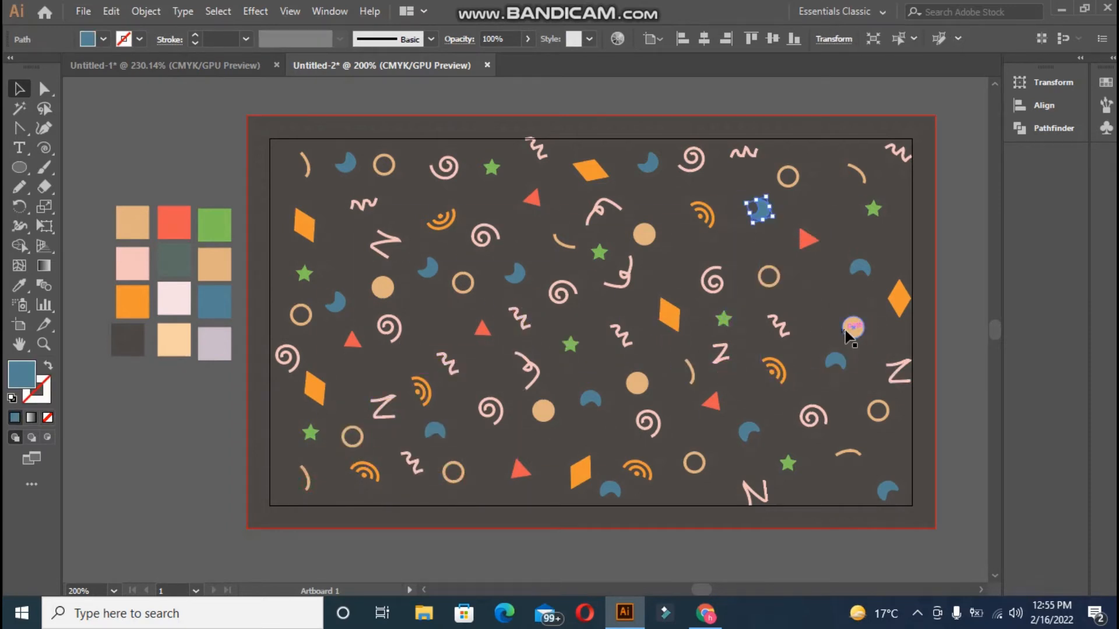
{"action": "left_click_drag", "start_coordinate": [848, 337], "coordinate": [851, 338]}
{"action": "left_click_drag", "start_coordinate": [637, 469], "coordinate": [490, 496]}
{"action": "left_click_drag", "start_coordinate": [637, 469], "coordinate": [837, 499]}
{"action": "left_click_drag", "start_coordinate": [837, 500], "coordinate": [838, 496]}
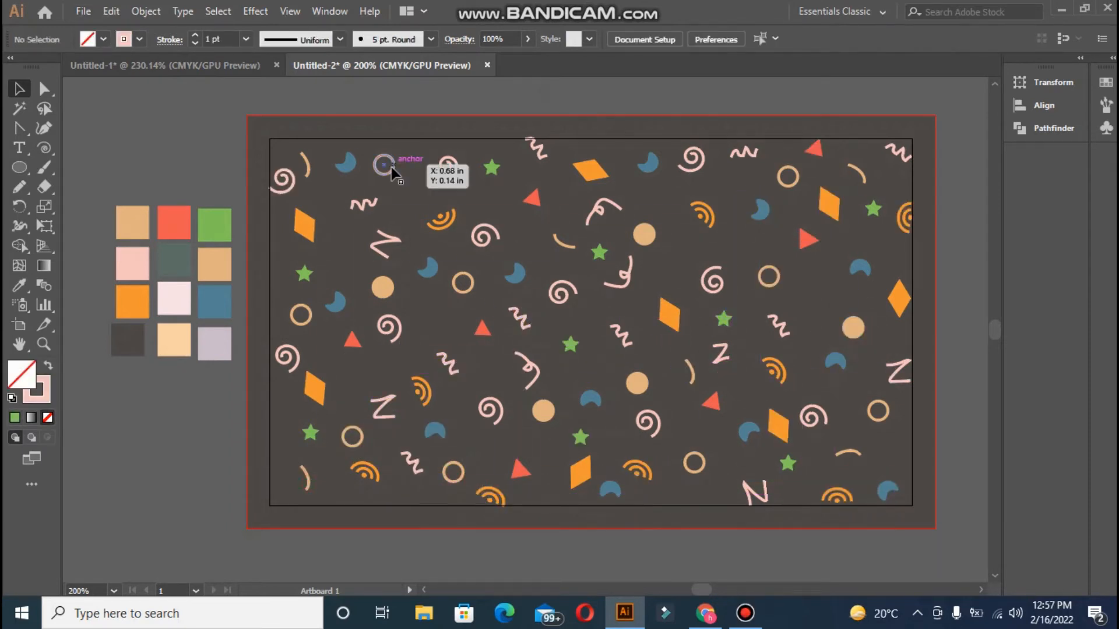
{"action": "left_click_drag", "start_coordinate": [392, 169], "coordinate": [392, 169]}
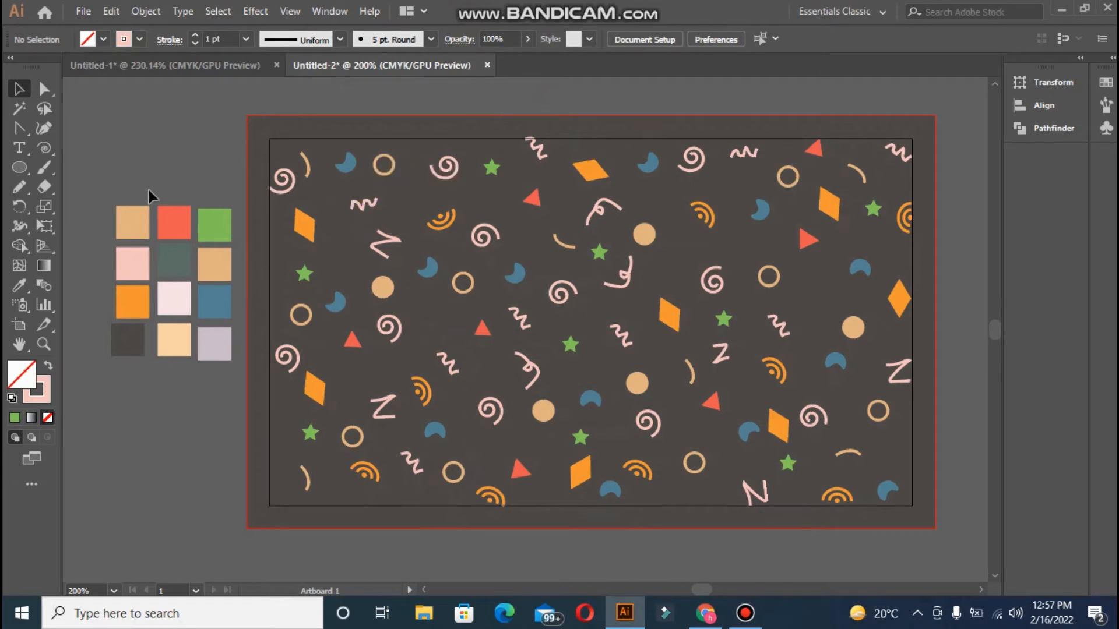
Turn the pink spiral into a red 0.5 pt outline
{"action": "left_click", "coordinate": [486, 245]}
{"action": "left_click", "coordinate": [23, 290]}
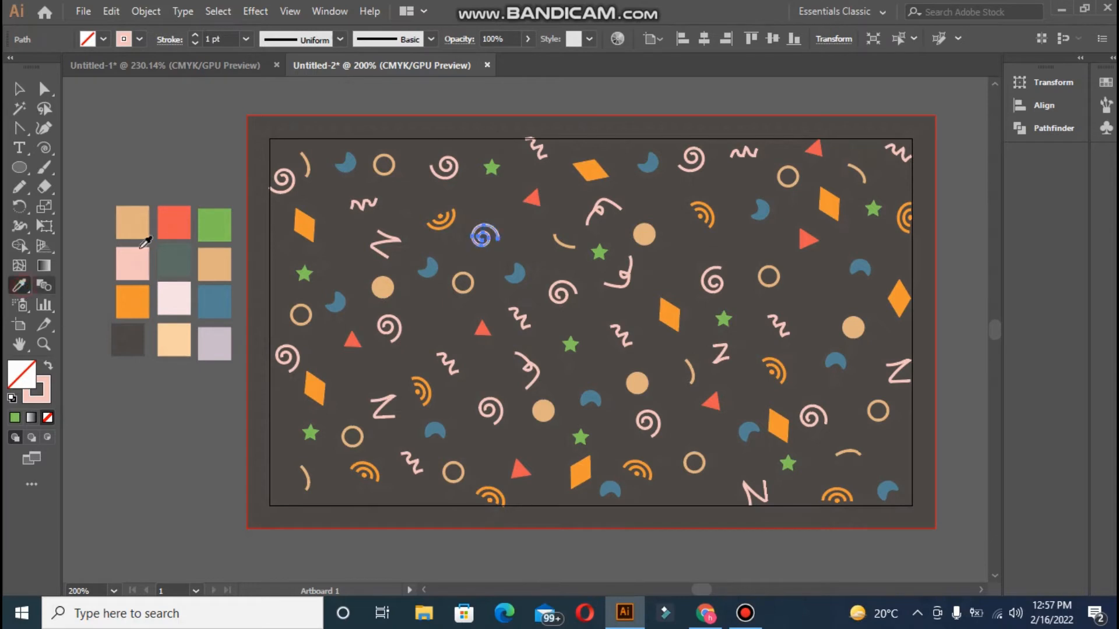
{"action": "left_click", "coordinate": [170, 232]}
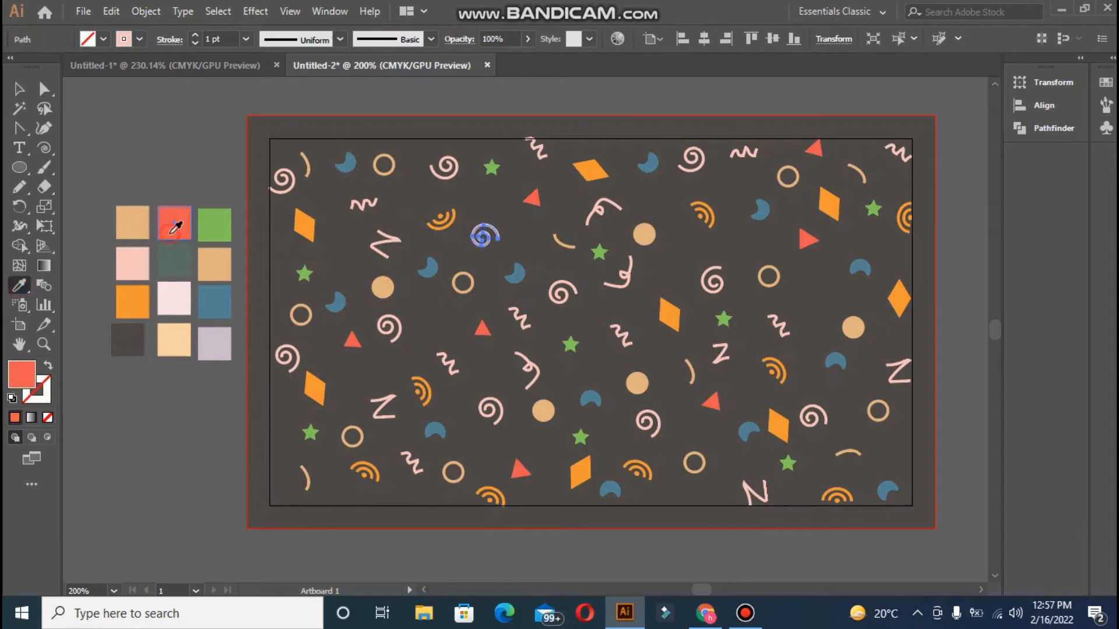
{"action": "left_click", "coordinate": [50, 366]}
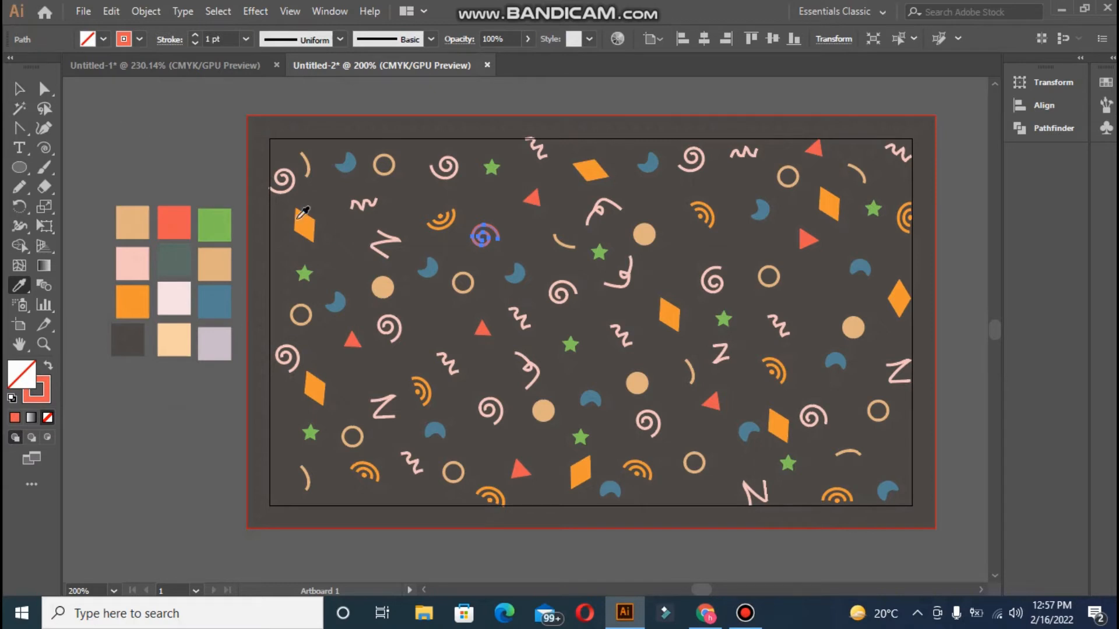
{"action": "left_click", "coordinate": [193, 43]}
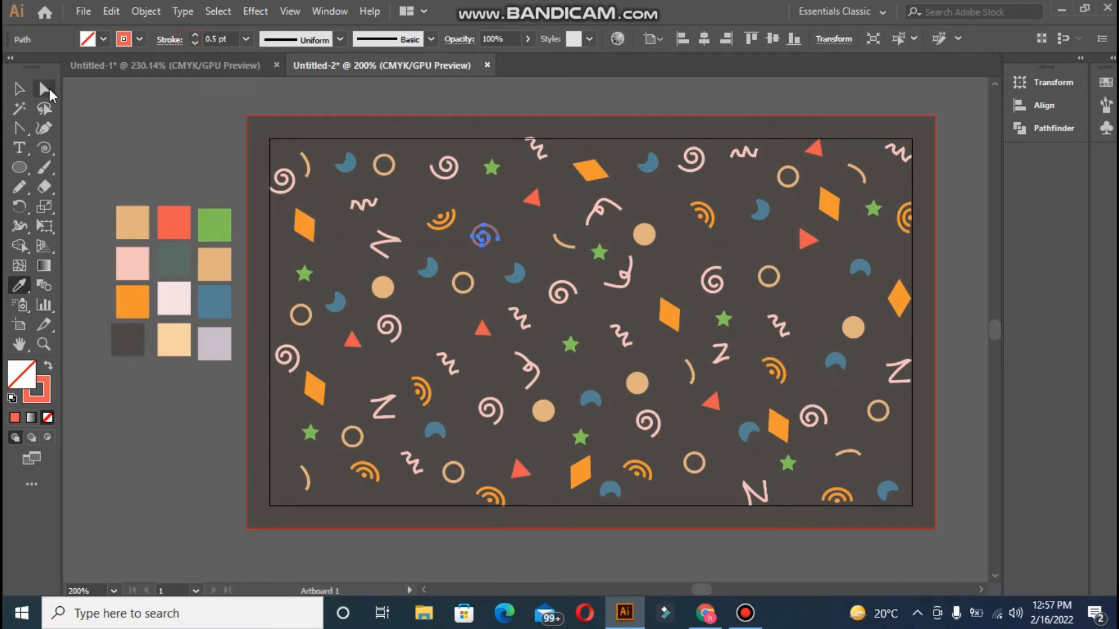
{"action": "left_click", "coordinate": [21, 89]}
{"action": "left_click", "coordinate": [446, 209]}
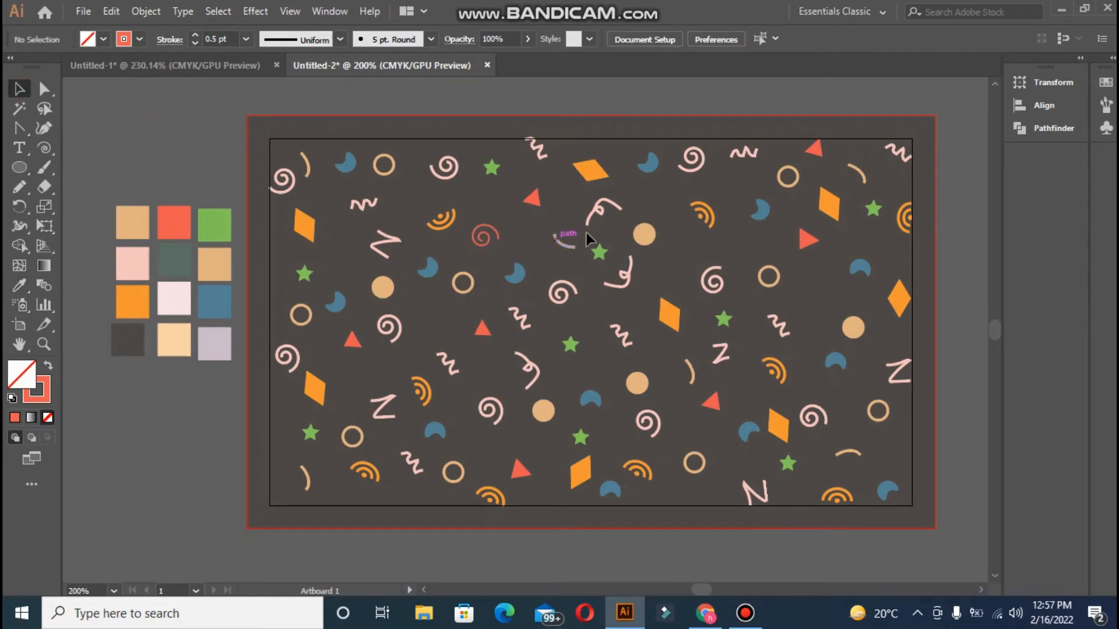
Thin the outlines of the three pink curls to 0.5 pt
{"action": "left_click", "coordinate": [589, 220]}
{"action": "left_click", "coordinate": [620, 281], "text": "shift"}
{"action": "left_click", "coordinate": [538, 376], "text": "shift"}
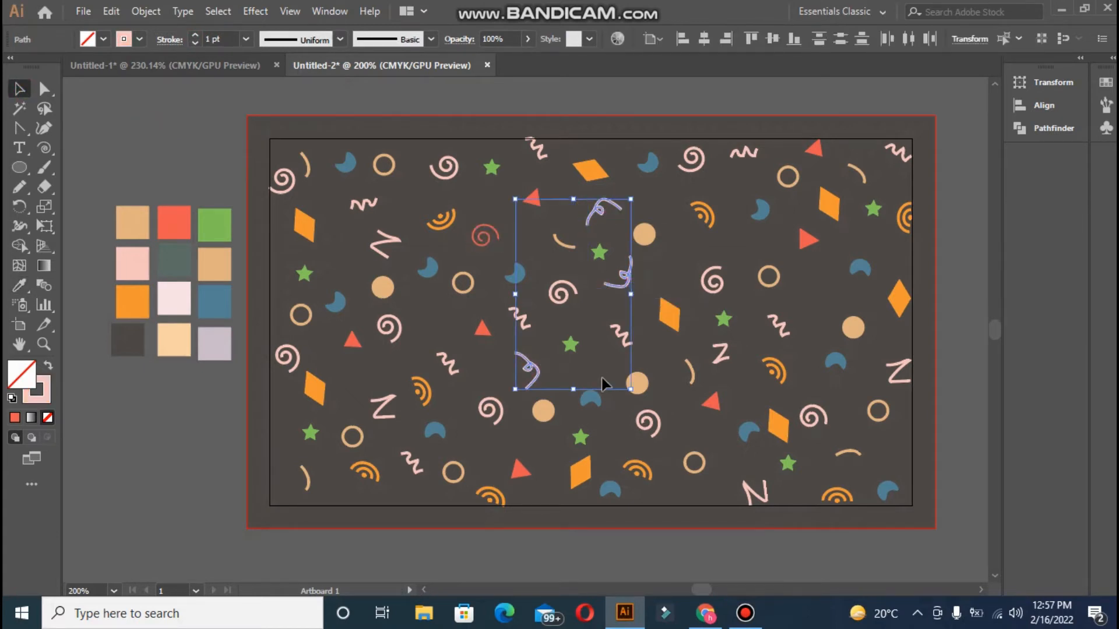
{"action": "left_click", "coordinate": [193, 44]}
{"action": "left_click", "coordinate": [153, 185]}
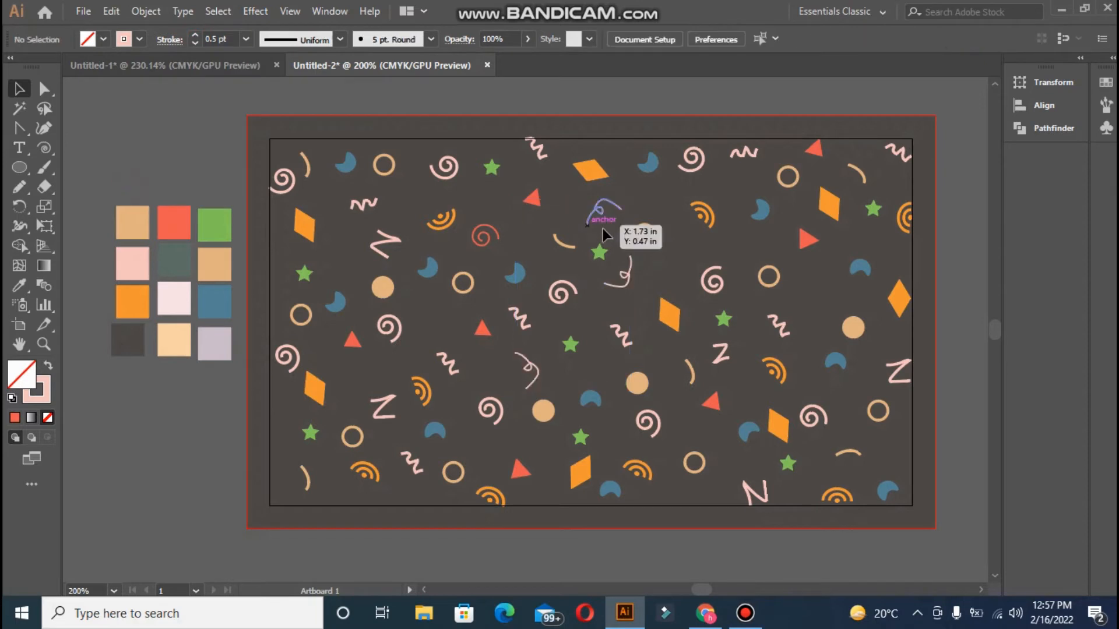
Fill the top curl orange and the lower curl dark grey-green
{"action": "left_click", "coordinate": [601, 217]}
{"action": "left_click", "coordinate": [19, 286]}
{"action": "left_click", "coordinate": [132, 302]}
{"action": "left_click", "coordinate": [19, 89]}
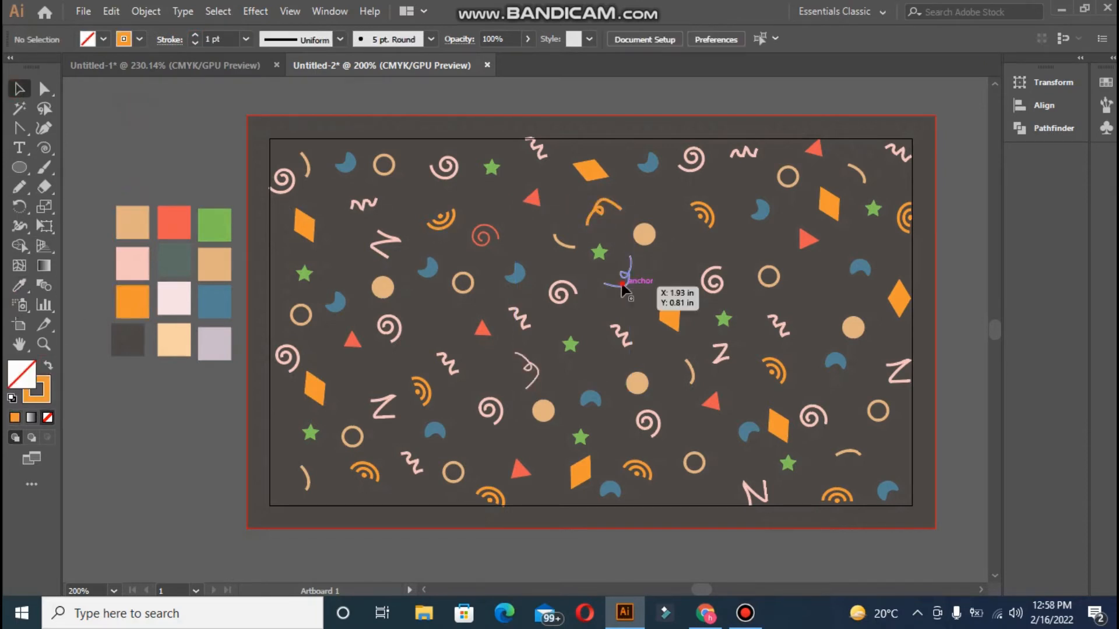
{"action": "left_click", "coordinate": [623, 281]}
{"action": "left_click", "coordinate": [19, 286]}
{"action": "left_click", "coordinate": [173, 261]}
{"action": "left_click", "coordinate": [19, 89]}
{"action": "left_click", "coordinate": [623, 355]}
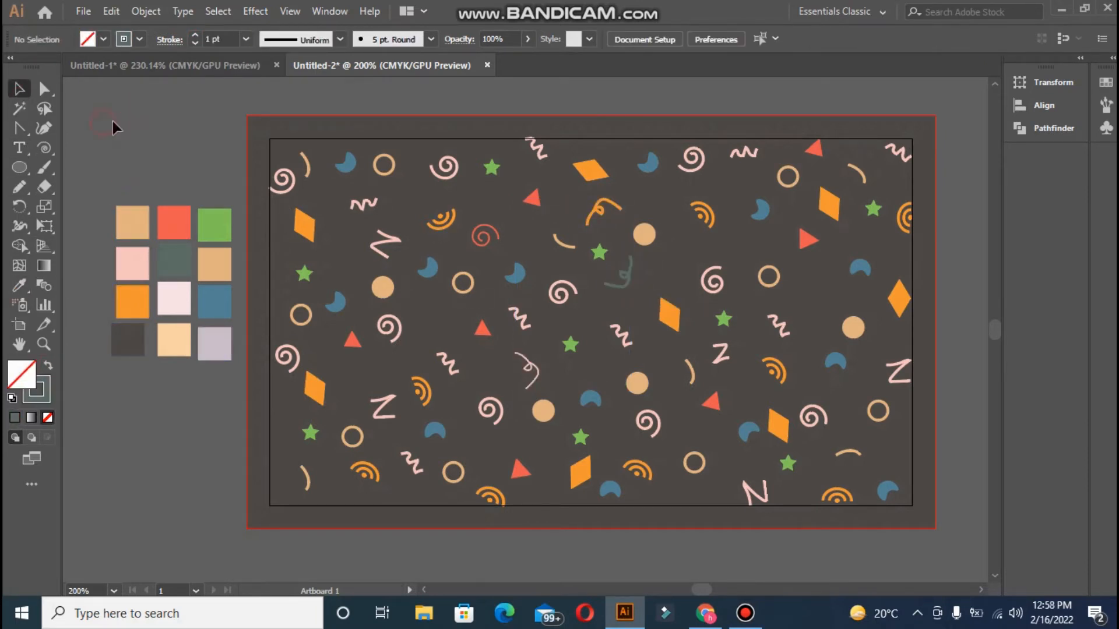
Make the lower-left curl a blue outline
{"action": "left_click", "coordinate": [529, 364]}
{"action": "left_click", "coordinate": [19, 287]}
{"action": "left_click", "coordinate": [214, 301]}
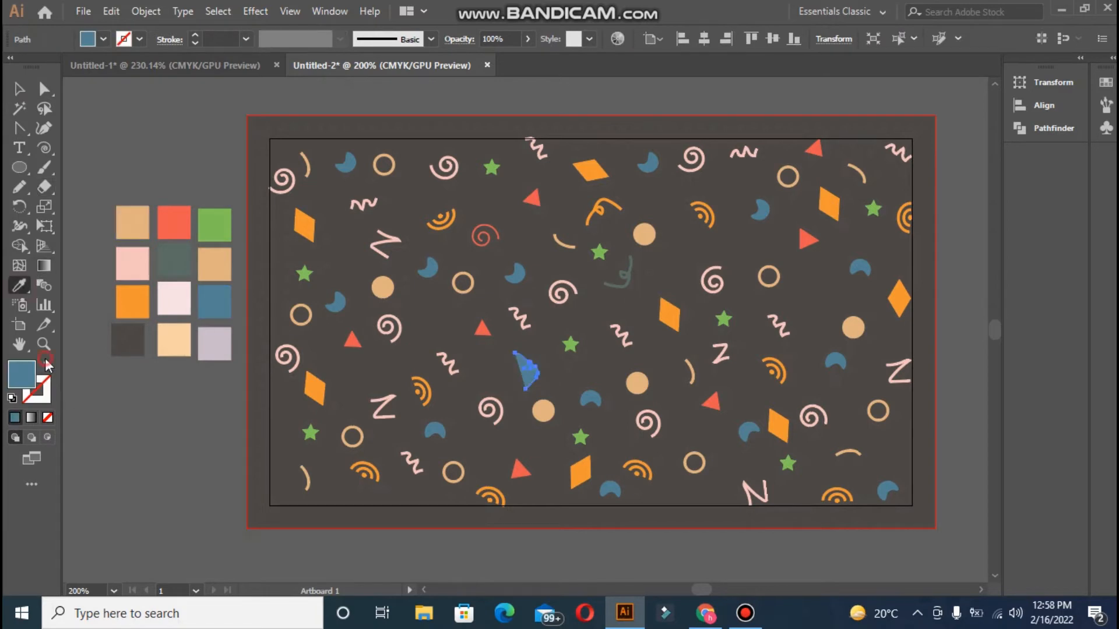
{"action": "left_click", "coordinate": [49, 366]}
{"action": "left_click", "coordinate": [20, 89]}
{"action": "left_click", "coordinate": [424, 394]}
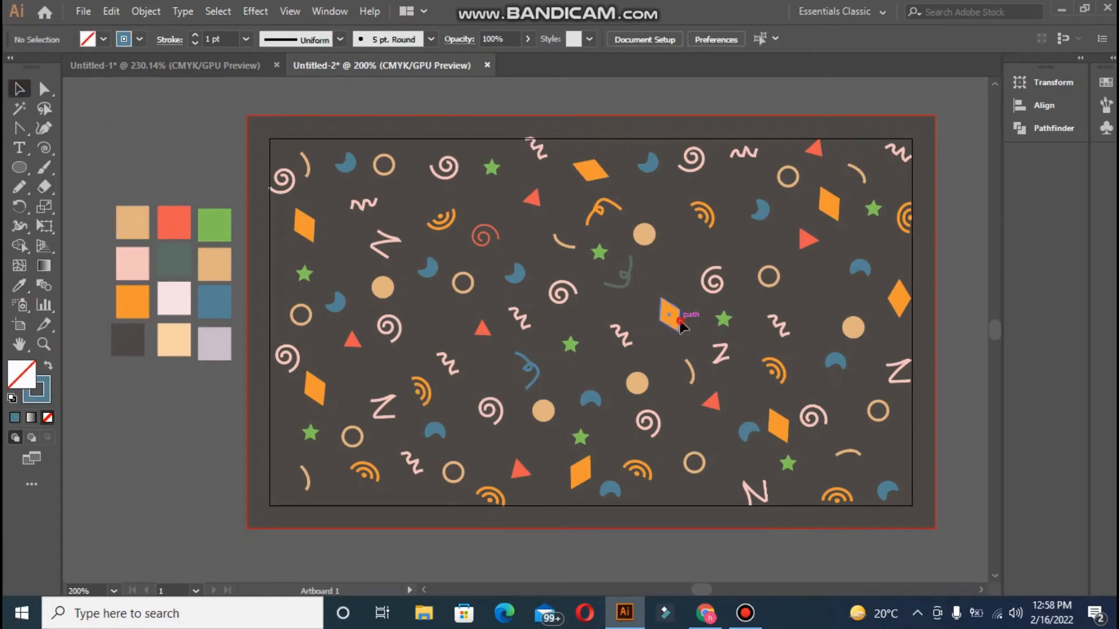
Recolour the centre diamond red and the top diamond lavender
{"action": "left_click", "coordinate": [680, 321]}
{"action": "left_click", "coordinate": [19, 286]}
{"action": "left_click", "coordinate": [168, 217]}
{"action": "left_click", "coordinate": [18, 92]}
{"action": "left_click", "coordinate": [396, 130]}
{"action": "left_click", "coordinate": [599, 169]}
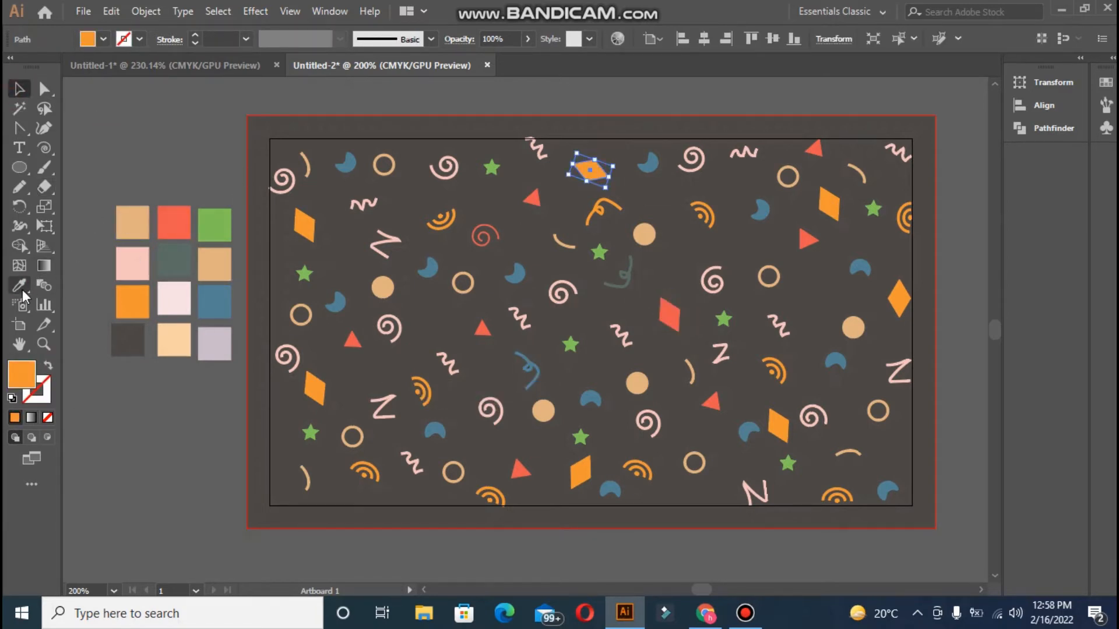
{"action": "left_click", "coordinate": [19, 287]}
{"action": "left_click", "coordinate": [214, 343]}
{"action": "left_click", "coordinate": [20, 89]}
{"action": "left_click", "coordinate": [396, 129]}
Make the top-left circle a green ring and the corner spiral a red outline
{"action": "left_click", "coordinate": [384, 165]}
{"action": "left_click", "coordinate": [19, 286]}
{"action": "left_click", "coordinate": [214, 224]}
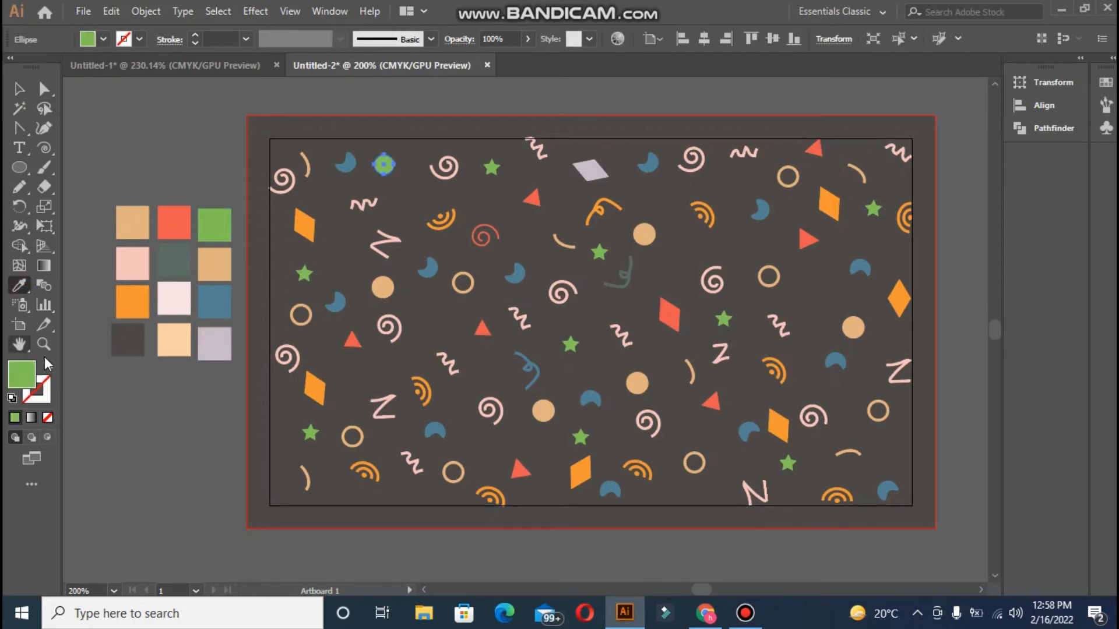
{"action": "left_click", "coordinate": [49, 365]}
{"action": "left_click", "coordinate": [19, 89]}
{"action": "left_click", "coordinate": [283, 181]}
{"action": "left_click", "coordinate": [19, 286]}
{"action": "left_click", "coordinate": [174, 222]}
{"action": "left_click", "coordinate": [48, 366]}
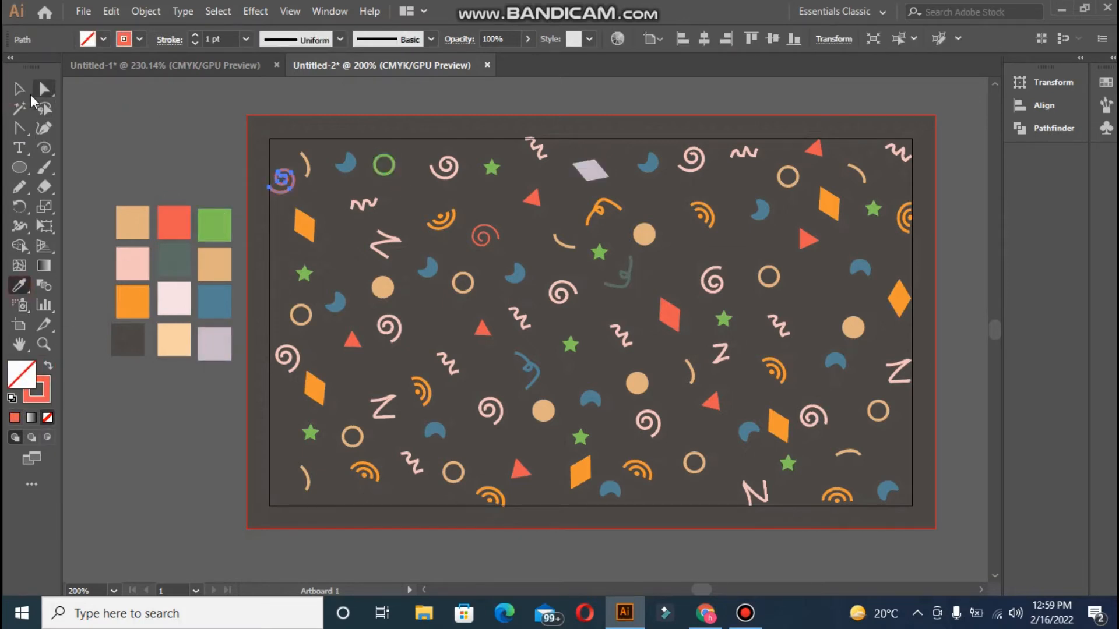
{"action": "left_click", "coordinate": [19, 90]}
{"action": "left_click", "coordinate": [325, 257]}
Fill the top-left orange diamond with dark green
{"action": "left_click", "coordinate": [304, 226]}
{"action": "left_click", "coordinate": [19, 286]}
{"action": "left_click", "coordinate": [174, 261]}
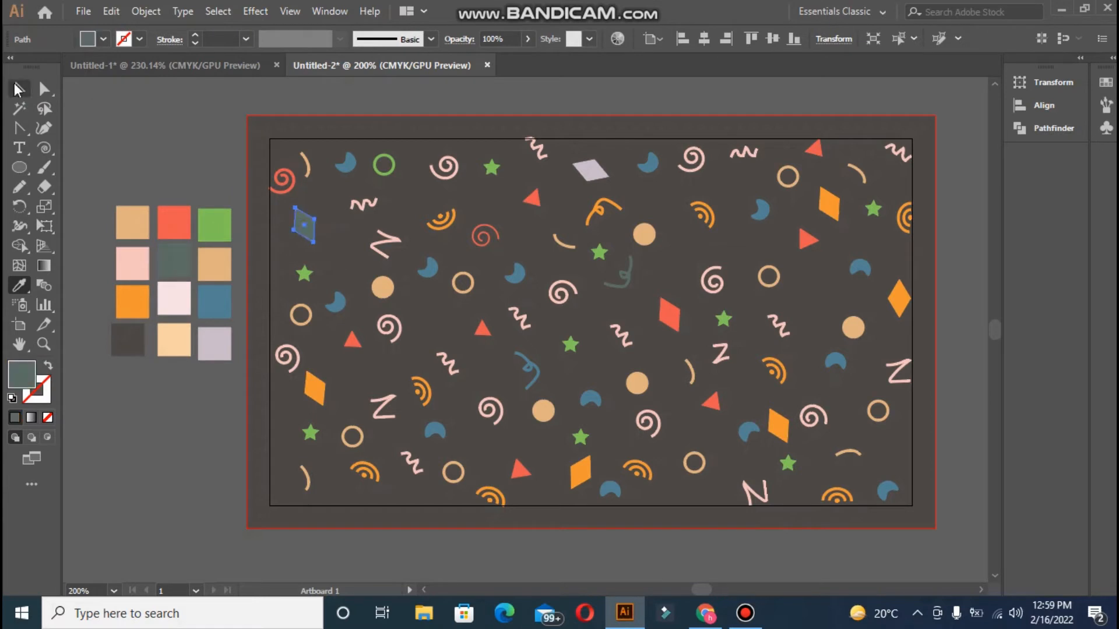
{"action": "left_click", "coordinate": [19, 90]}
{"action": "left_click", "coordinate": [591, 399]}
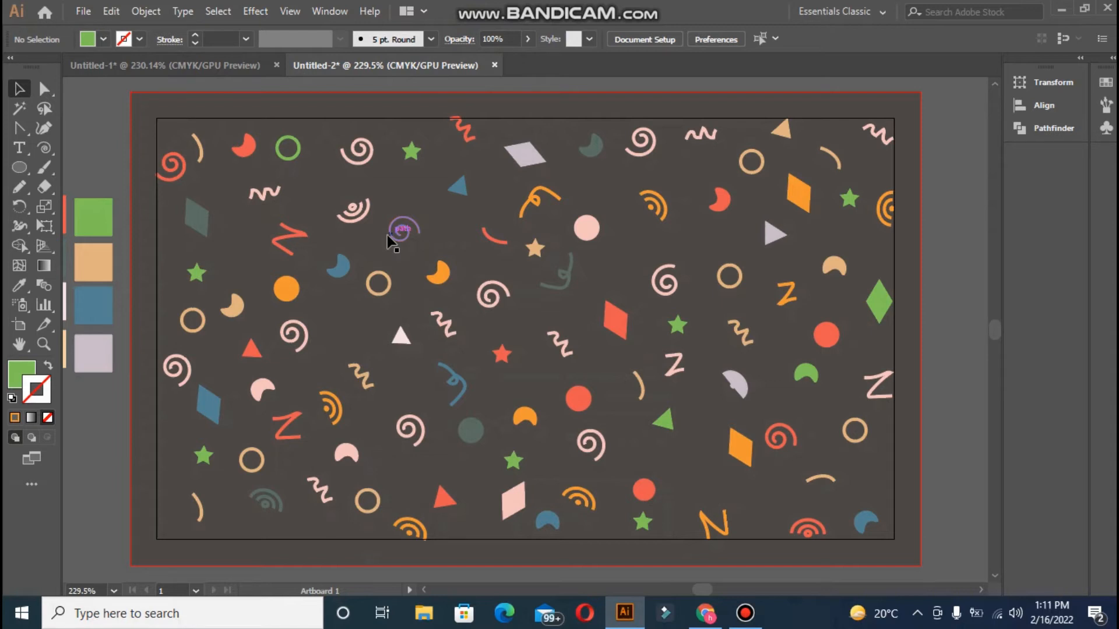
Create a new 3.5 × 2 in landscape document with 0.125 in bleed
{"action": "left_click", "coordinate": [89, 11]}
{"action": "left_click", "coordinate": [96, 29]}
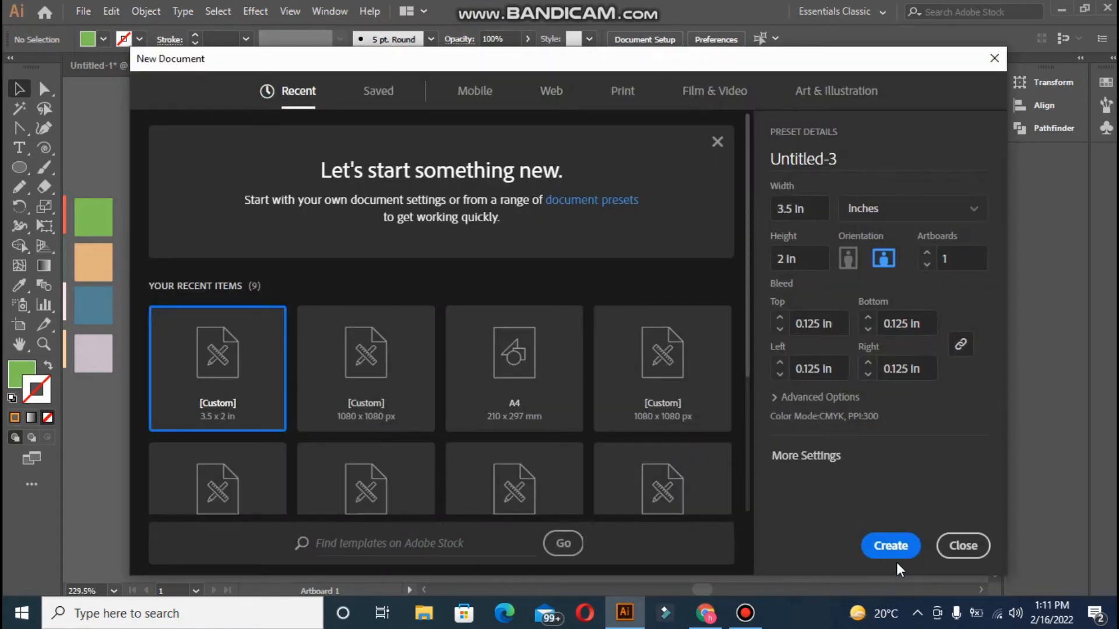
{"action": "left_click", "coordinate": [907, 548]}
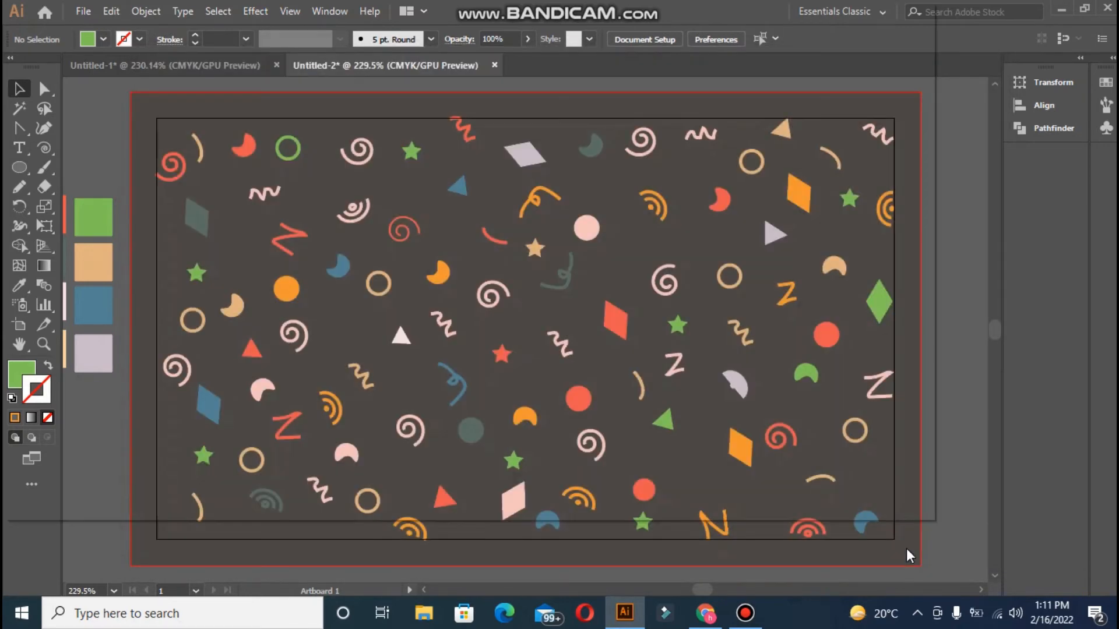
Paste the colour swatch grid and place it just off the card's left edge
{"action": "key", "text": "ctrl+v"}
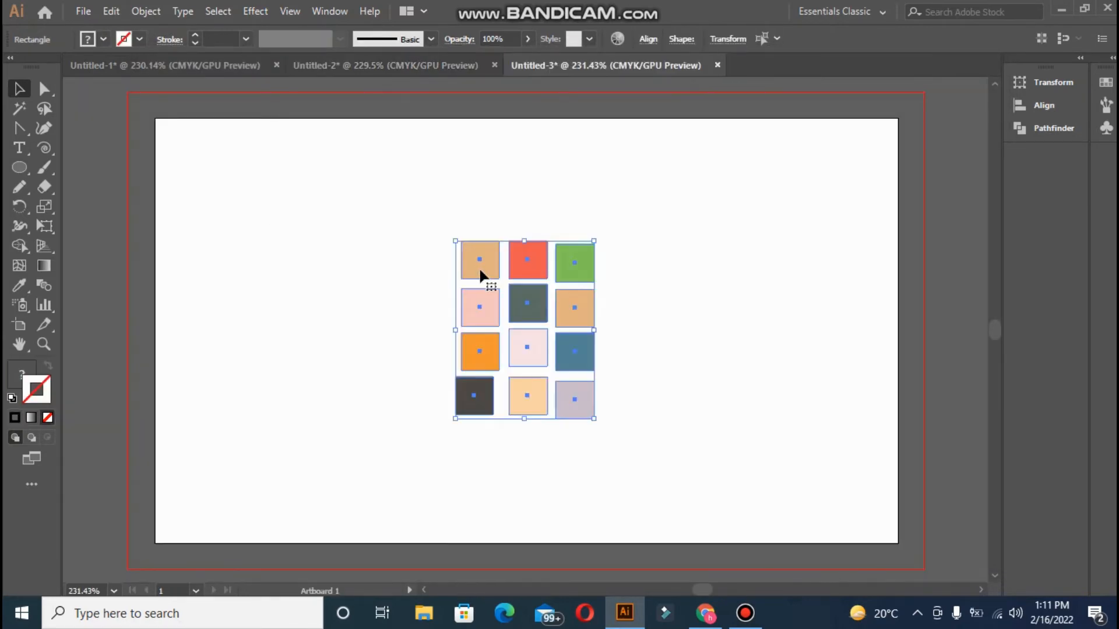
{"action": "left_click_drag", "start_coordinate": [478, 267], "coordinate": [74, 209]}
{"action": "left_click_drag", "start_coordinate": [701, 593], "coordinate": [700, 594]}
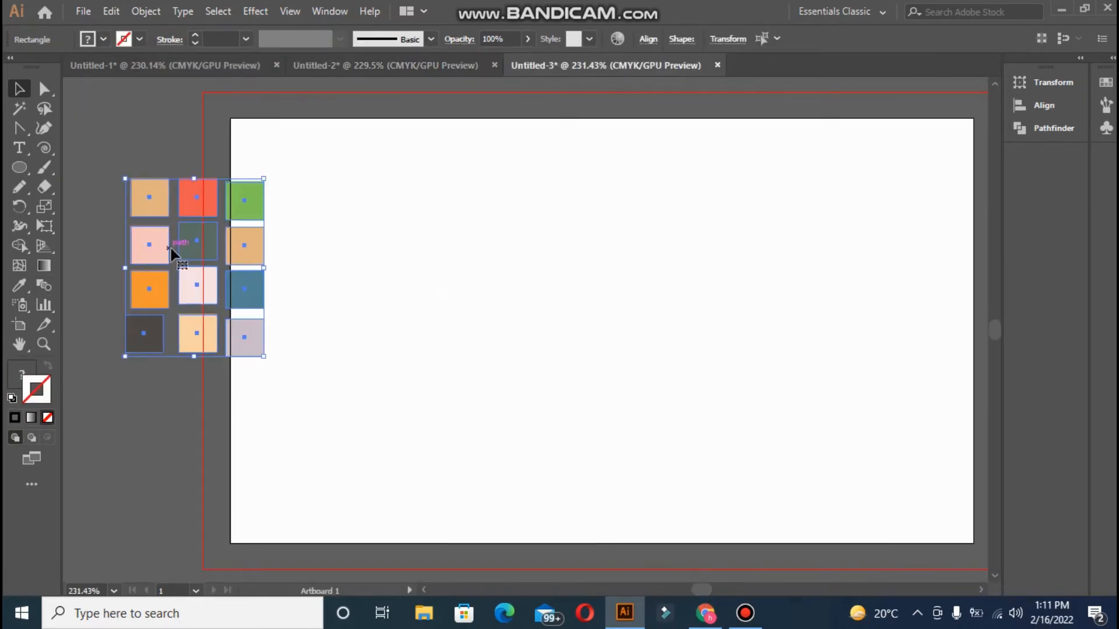
{"action": "left_click_drag", "start_coordinate": [163, 246], "coordinate": [109, 215]}
{"action": "left_click", "coordinate": [173, 353]}
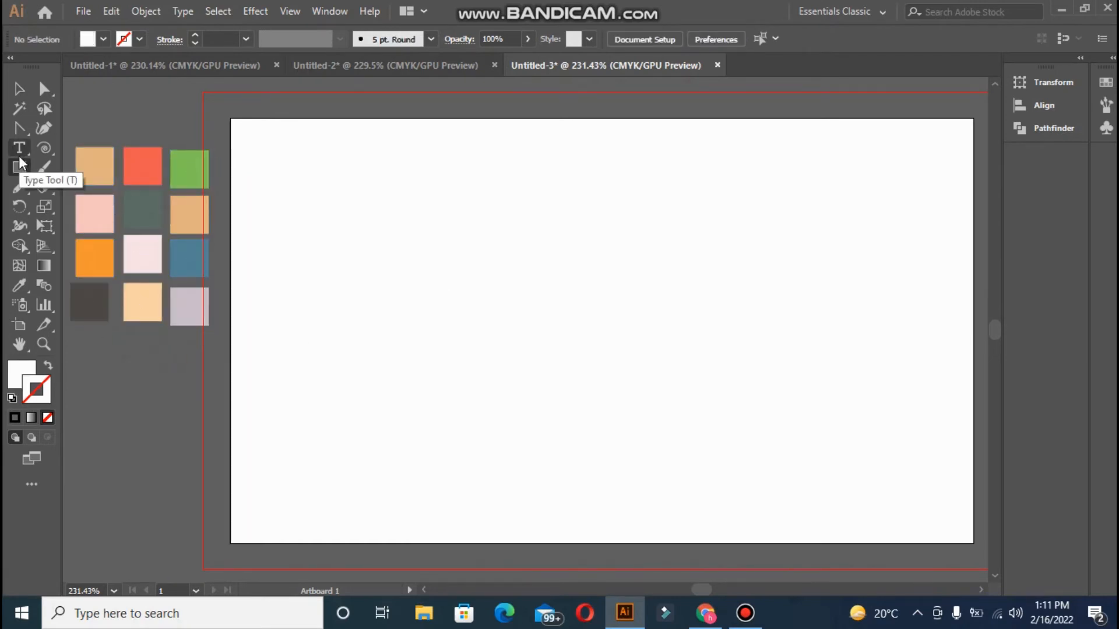
Draw a rectangle covering the whole card out to the bleed edges
{"action": "left_click", "coordinate": [20, 168]}
{"action": "left_click", "coordinate": [203, 92]}
{"action": "left_click", "coordinate": [601, 335]}
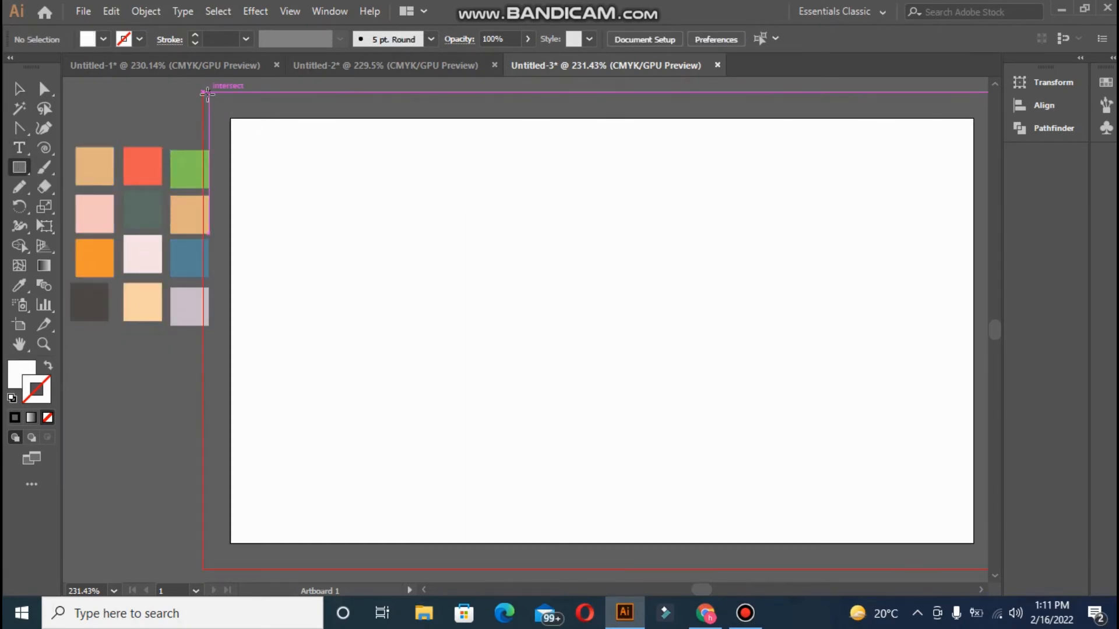
{"action": "left_click_drag", "start_coordinate": [203, 92], "coordinate": [983, 569]}
{"action": "key", "text": "ctrl+minus"}
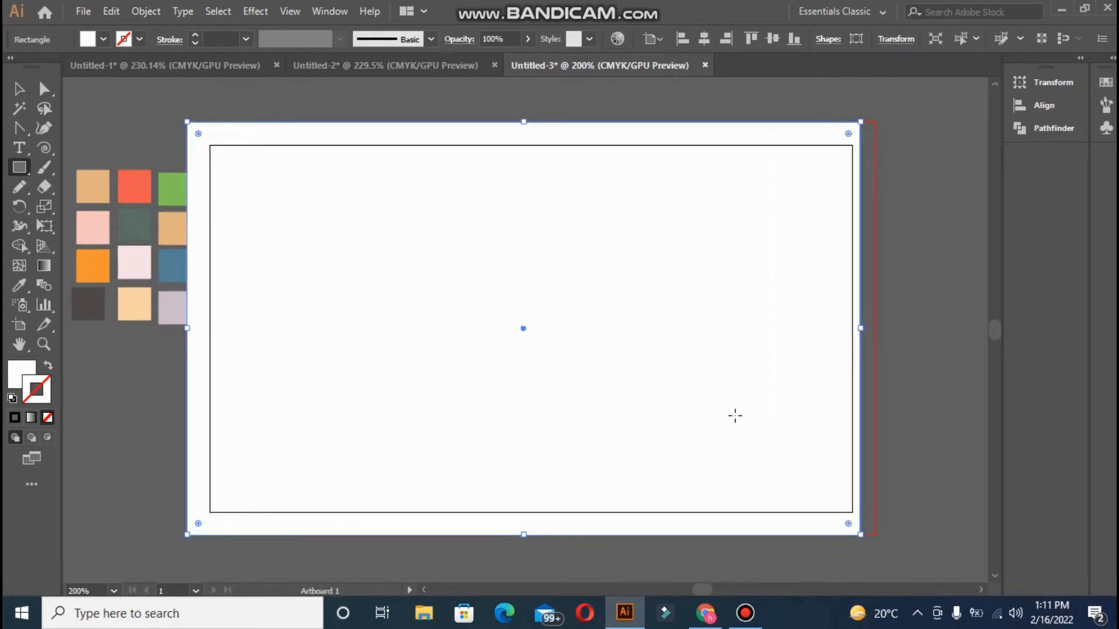
{"action": "left_click_drag", "start_coordinate": [861, 328], "coordinate": [875, 329]}
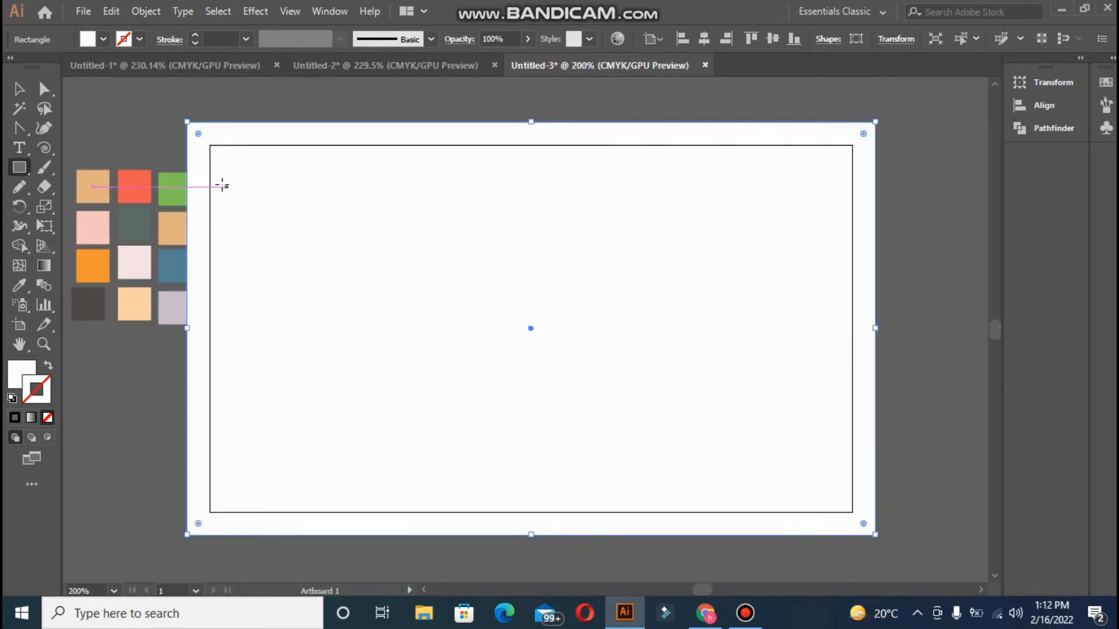
Fill the rectangle with the tan swatch after comparing it with peach
{"action": "left_click", "coordinate": [19, 284]}
{"action": "left_click", "coordinate": [135, 303]}
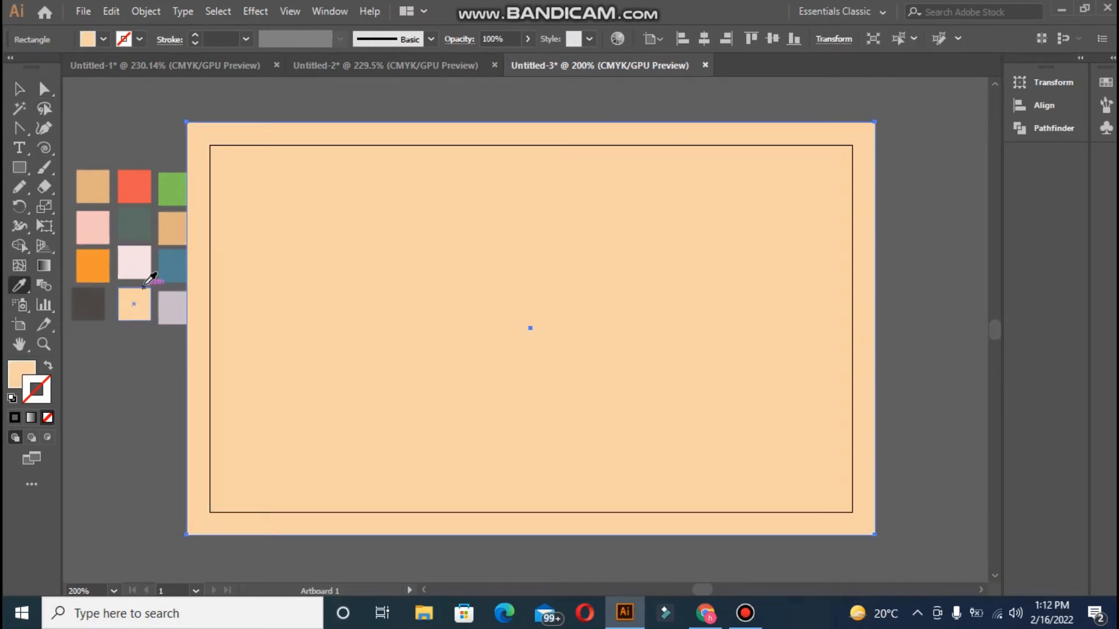
{"action": "left_click", "coordinate": [99, 187]}
{"action": "left_click", "coordinate": [133, 302]}
{"action": "left_click", "coordinate": [177, 221]}
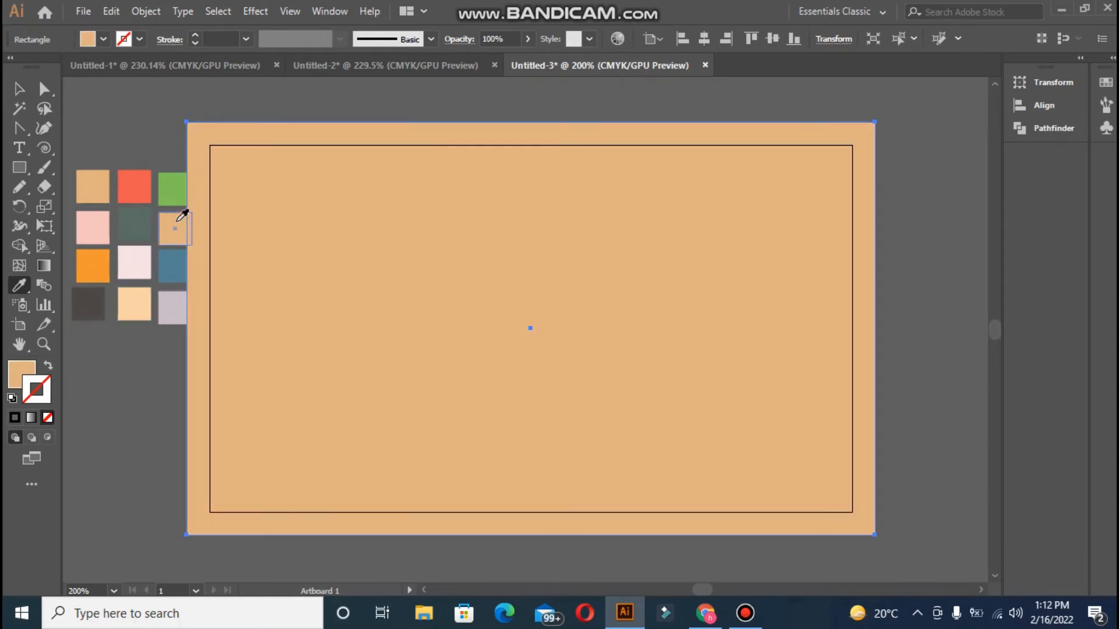
Check the pattern document, return to the card, and choose File > Open
{"action": "left_click", "coordinate": [342, 70]}
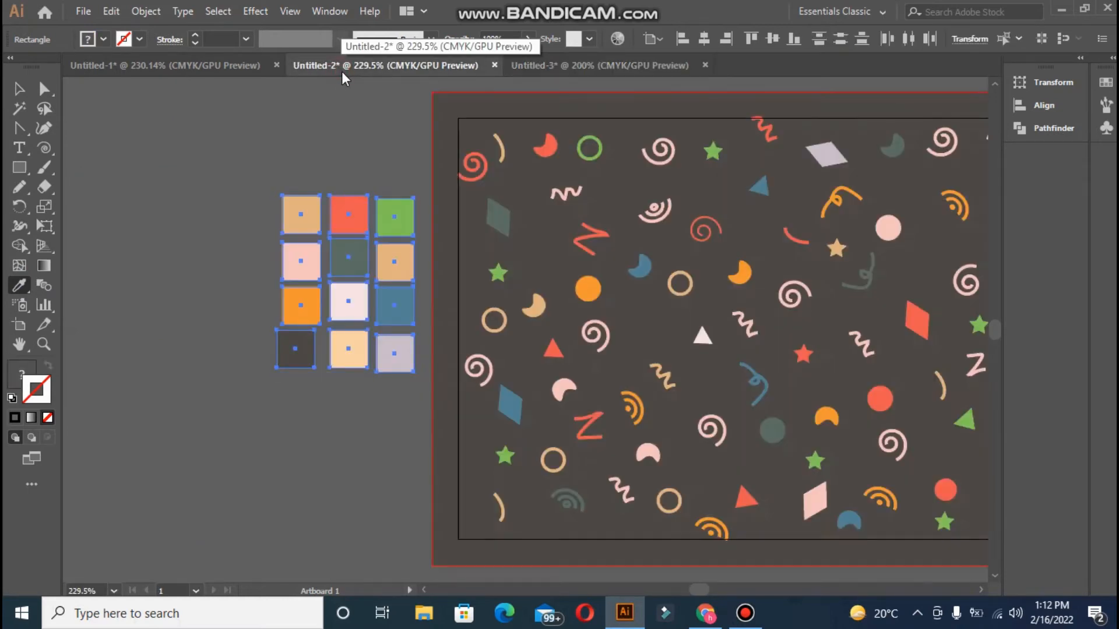
{"action": "left_click", "coordinate": [559, 69]}
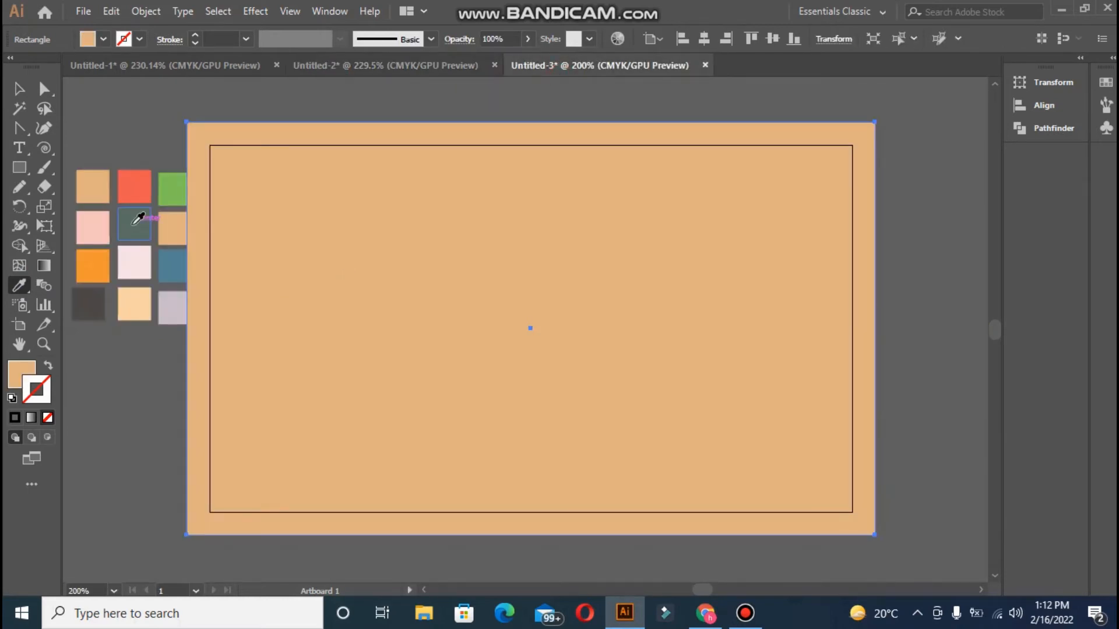
{"action": "left_click", "coordinate": [74, 13]}
{"action": "left_click", "coordinate": [99, 61]}
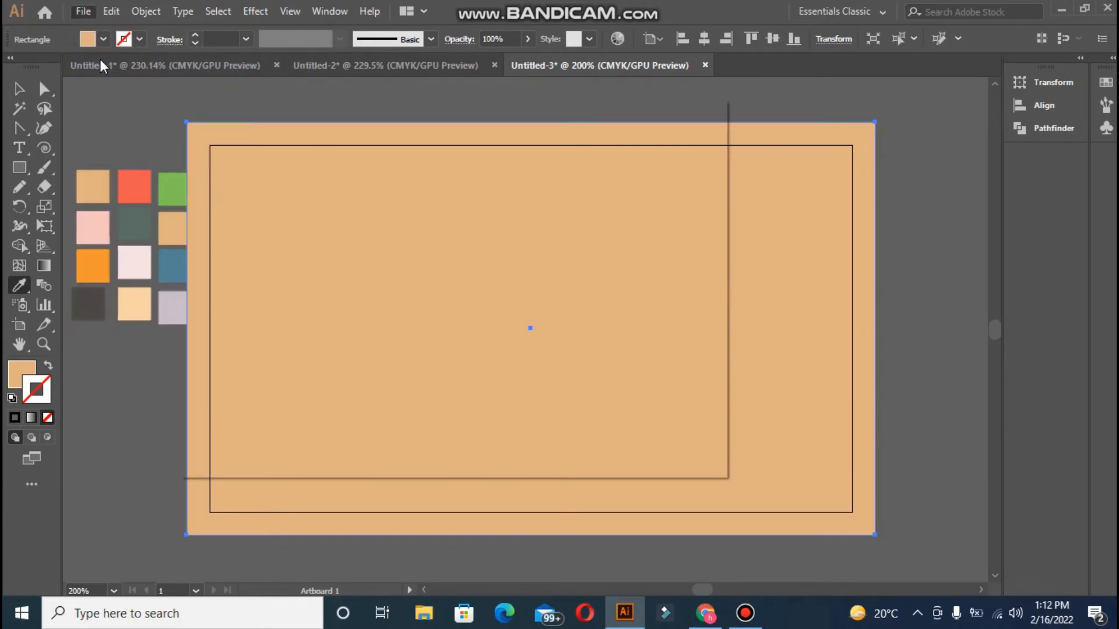
Open the 62233 logo file from the logo folder, accepting the 9-slice prompt
{"action": "double_click", "coordinate": [557, 251]}
{"action": "double_click", "coordinate": [554, 257]}
{"action": "left_click", "coordinate": [429, 217]}
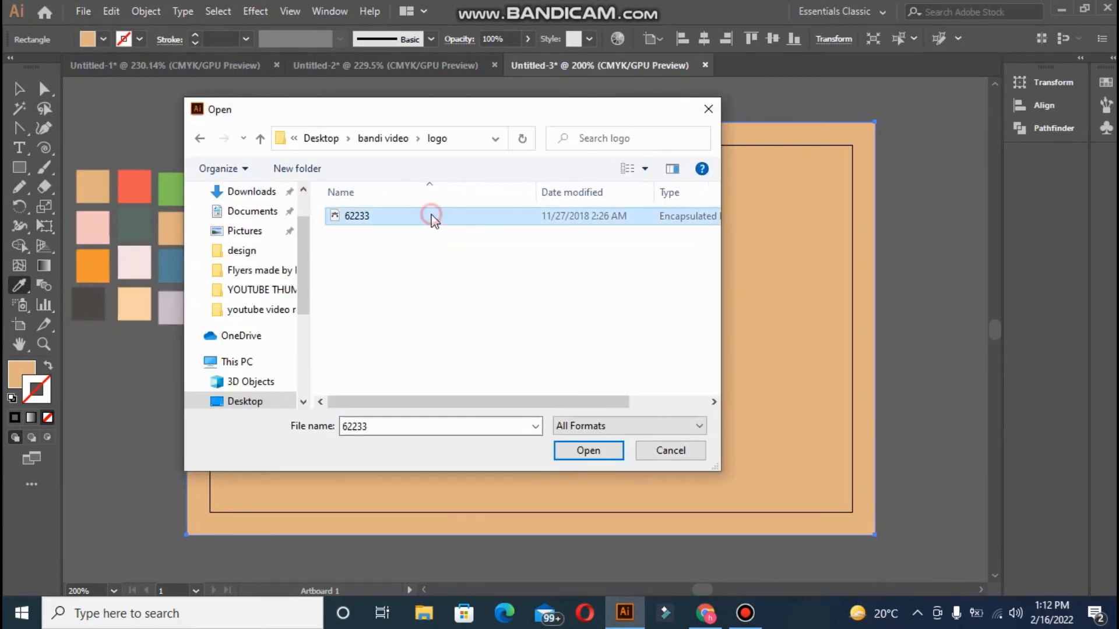
{"action": "left_click", "coordinate": [588, 450]}
{"action": "left_click", "coordinate": [644, 331]}
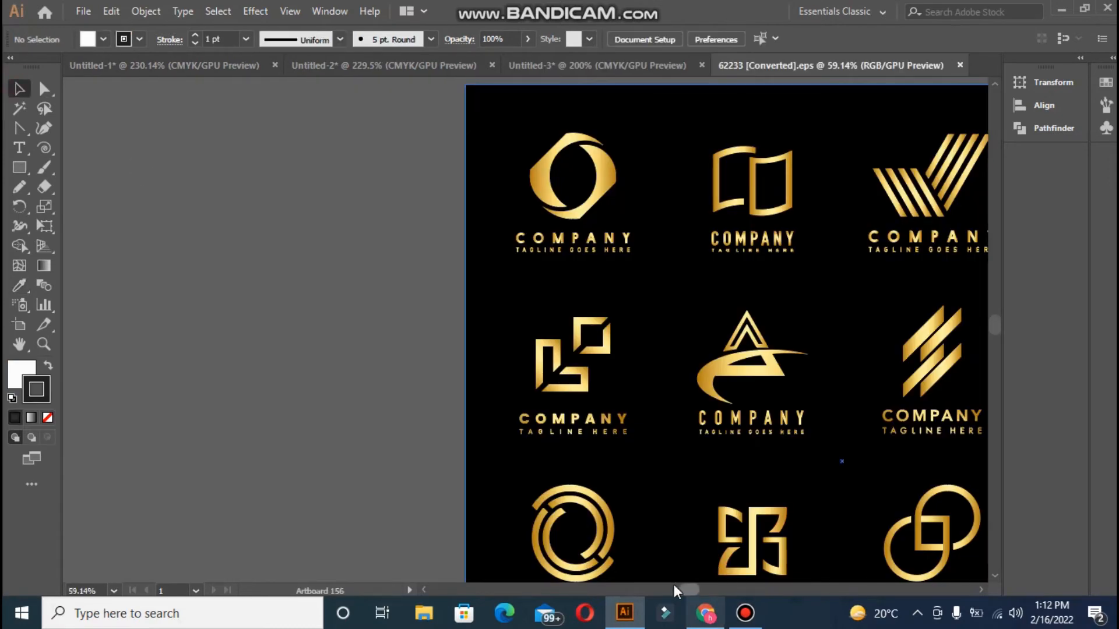
Lock the black background of the logo sheet
{"action": "left_click_drag", "start_coordinate": [684, 589], "coordinate": [694, 588]}
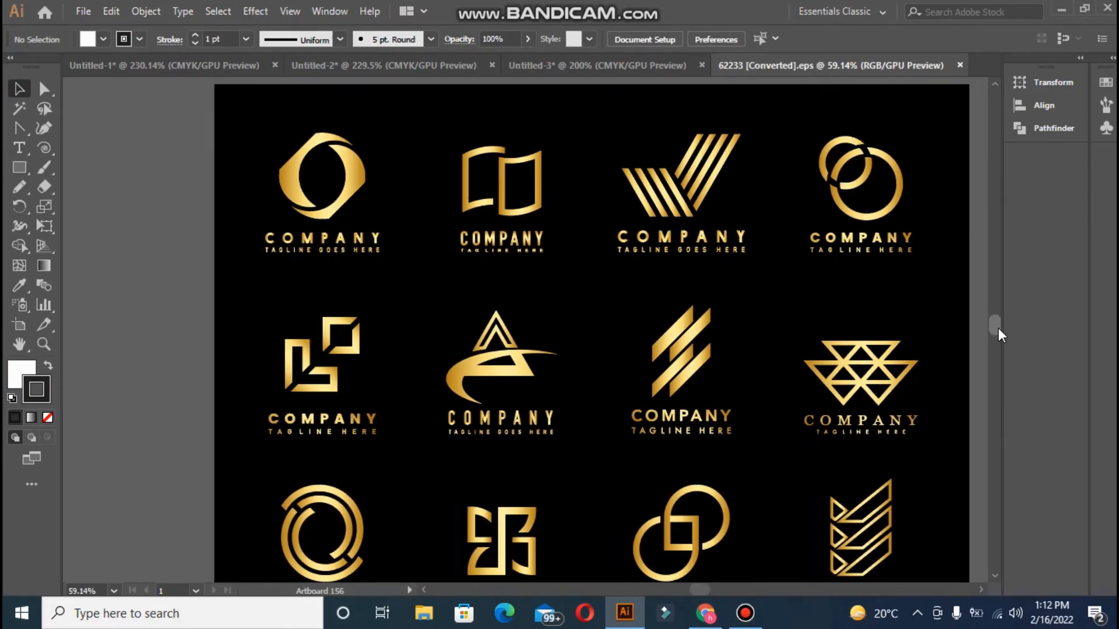
{"action": "mouse_move", "coordinate": [998, 327]}
{"action": "left_mouse_down"}
{"action": "mouse_move", "coordinate": [998, 338]}
{"action": "mouse_move", "coordinate": [998, 326]}
{"action": "left_mouse_up"}
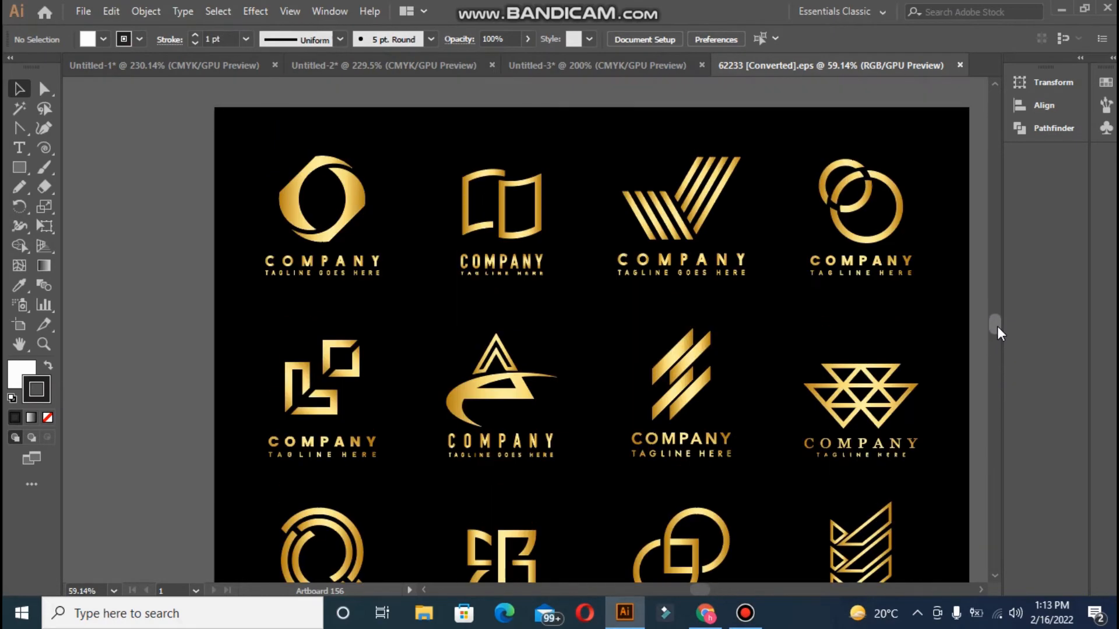
{"action": "left_click", "coordinate": [314, 373]}
{"action": "key", "text": "ctrl+2"}
Select the interlocking-squares logo with its COMPANY lettering for the business card
{"action": "left_click_drag", "start_coordinate": [253, 328], "coordinate": [387, 472]}
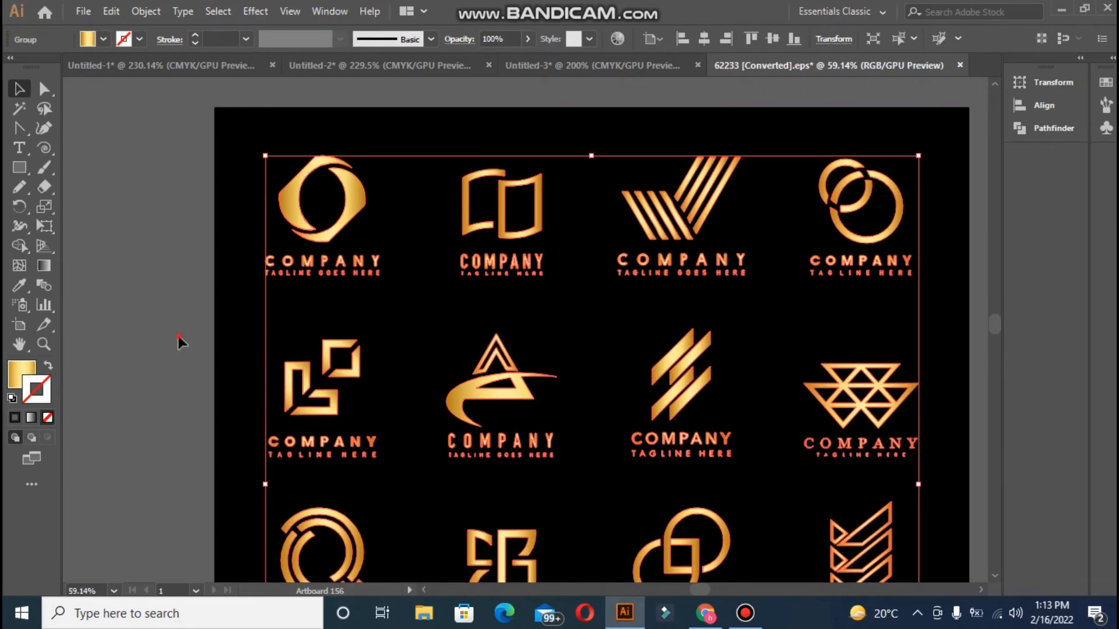
{"action": "right_click", "coordinate": [293, 124]}
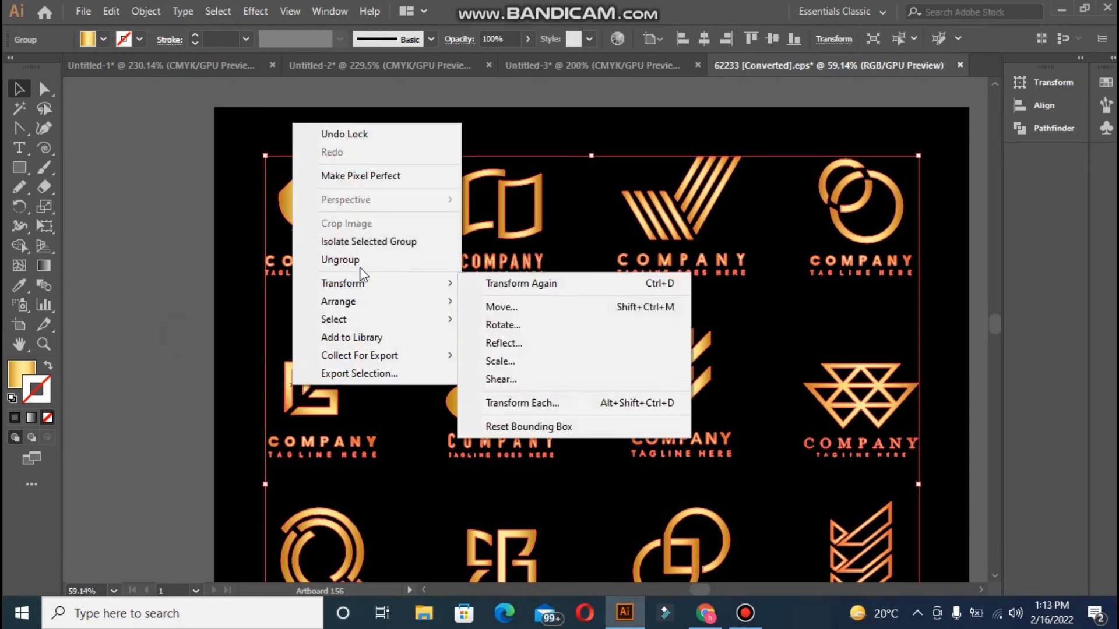
{"action": "left_click", "coordinate": [352, 260]}
{"action": "left_click", "coordinate": [157, 240]}
{"action": "left_click", "coordinate": [361, 461]}
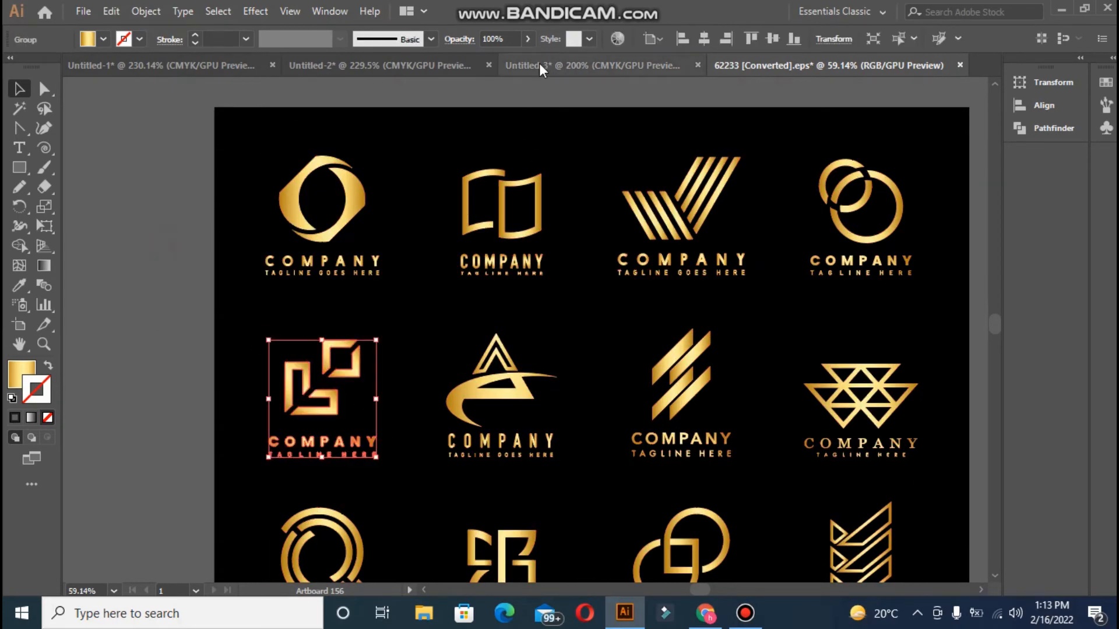
{"action": "left_click", "coordinate": [557, 63]}
Paste the gold logo onto Untitled-3, shrink it, and align it centred on the artboard
{"action": "key", "text": "ctrl+v"}
{"action": "left_click_drag", "start_coordinate": [344, 122], "coordinate": [589, 395]}
{"action": "left_click_drag", "start_coordinate": [631, 438], "coordinate": [514, 303]}
{"action": "left_click", "coordinate": [527, 322]}
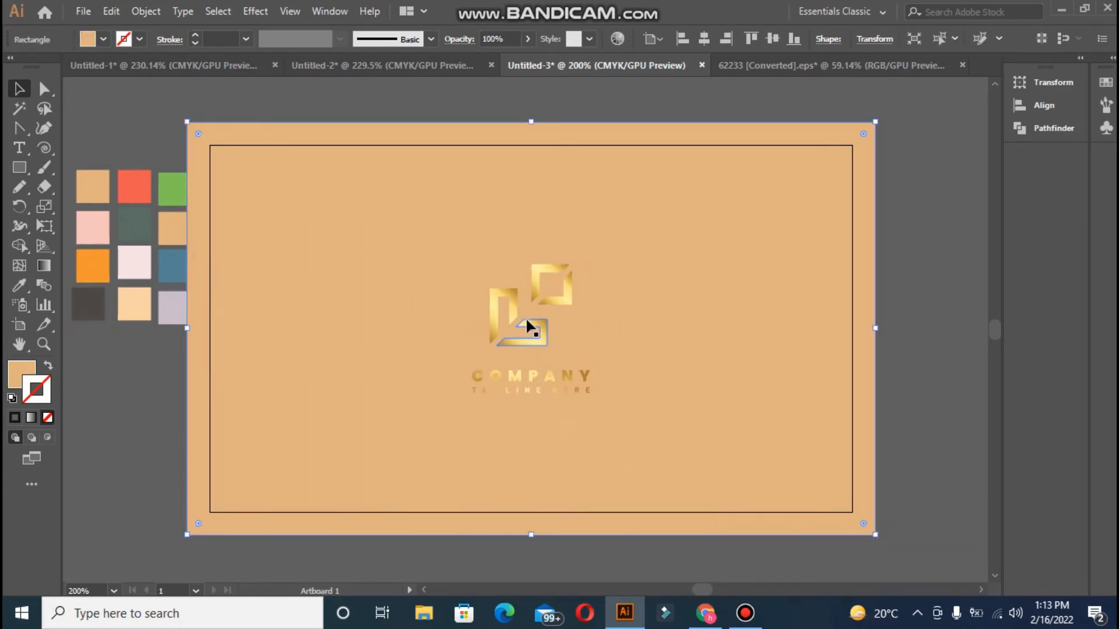
{"action": "left_click", "coordinate": [506, 303]}
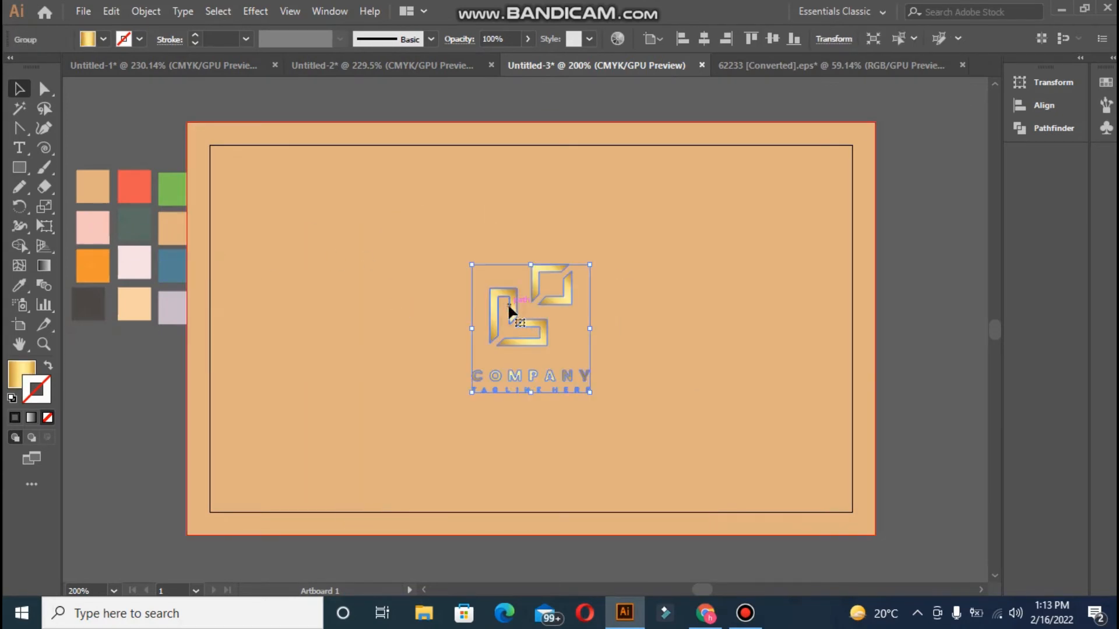
{"action": "left_click", "coordinate": [706, 41]}
{"action": "left_click", "coordinate": [767, 41]}
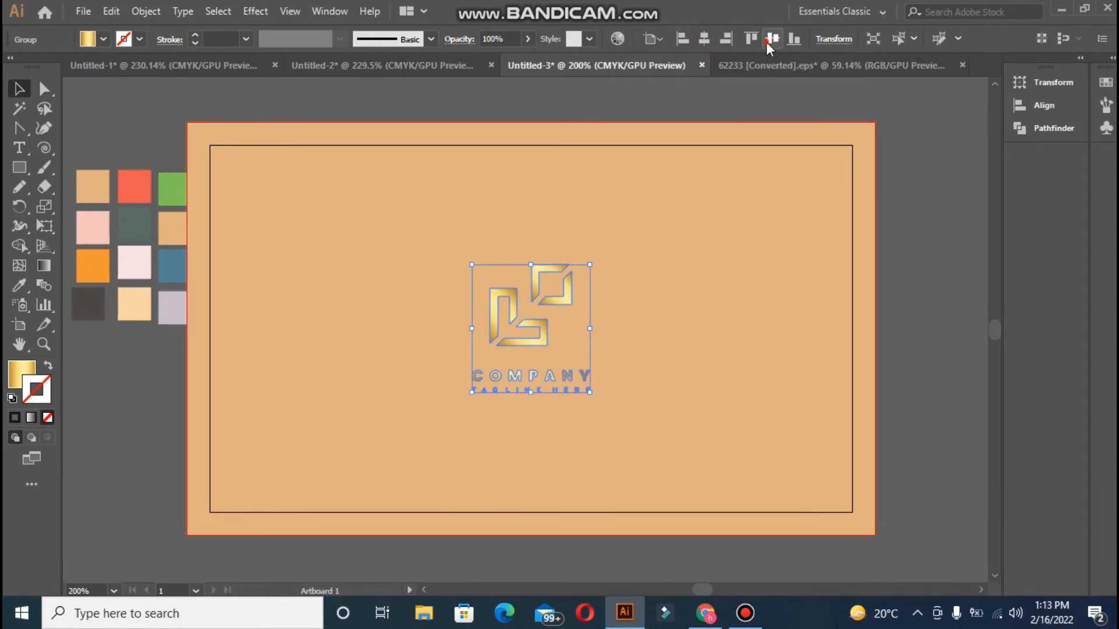
{"action": "left_click", "coordinate": [609, 129], "text": "shift"}
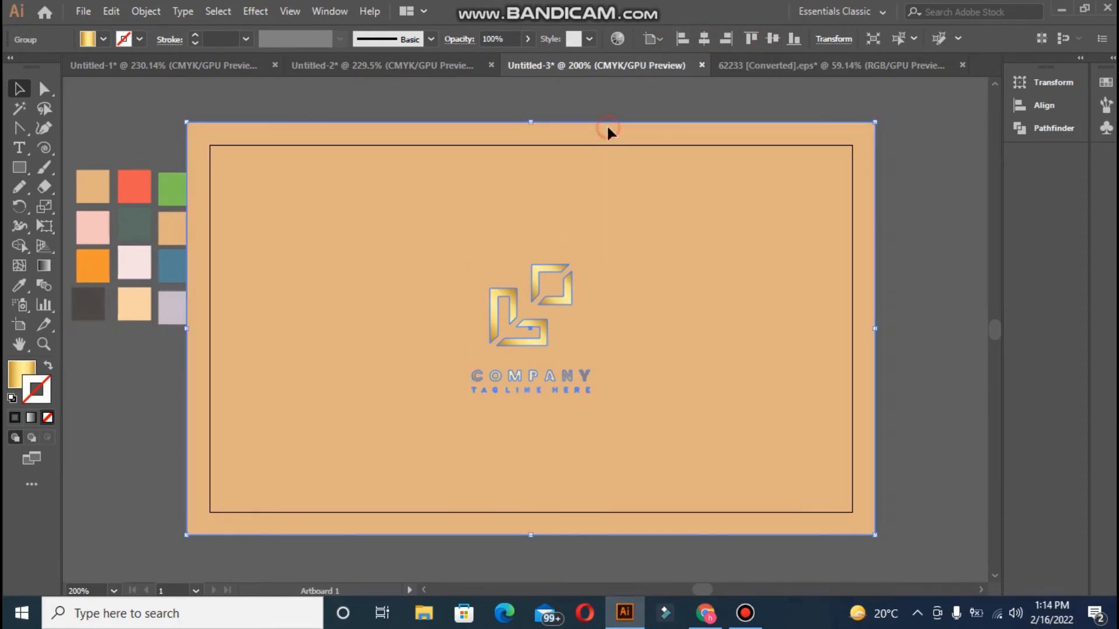
{"action": "left_click", "coordinate": [776, 40]}
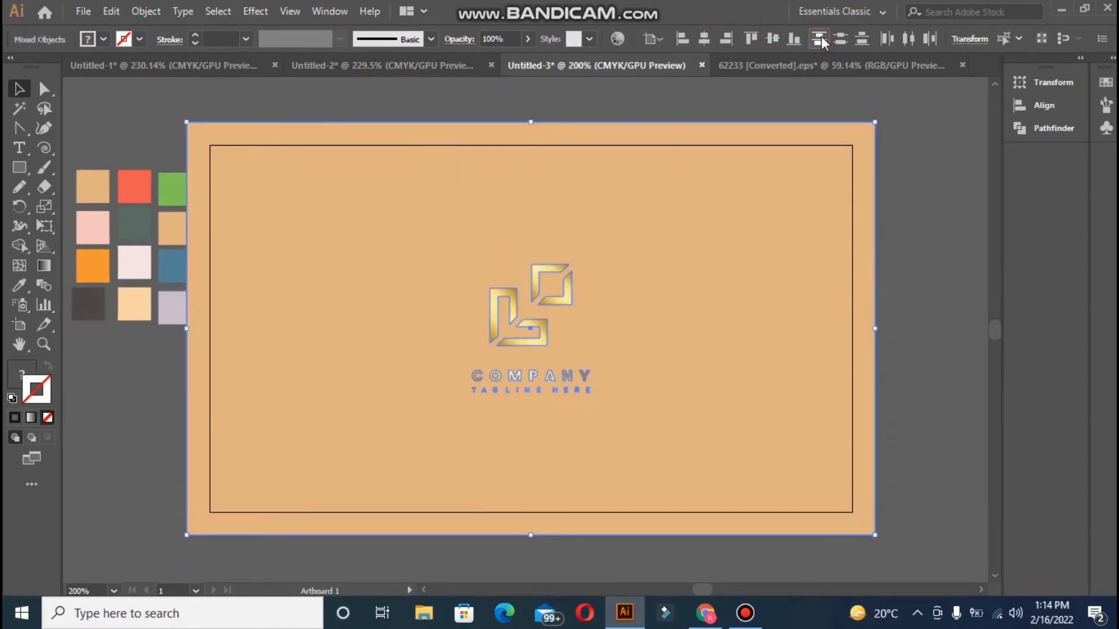
Ungroup the logo and then its icon into separate shapes
{"action": "left_click", "coordinate": [690, 92]}
{"action": "left_click", "coordinate": [502, 323]}
{"action": "left_click", "coordinate": [468, 114]}
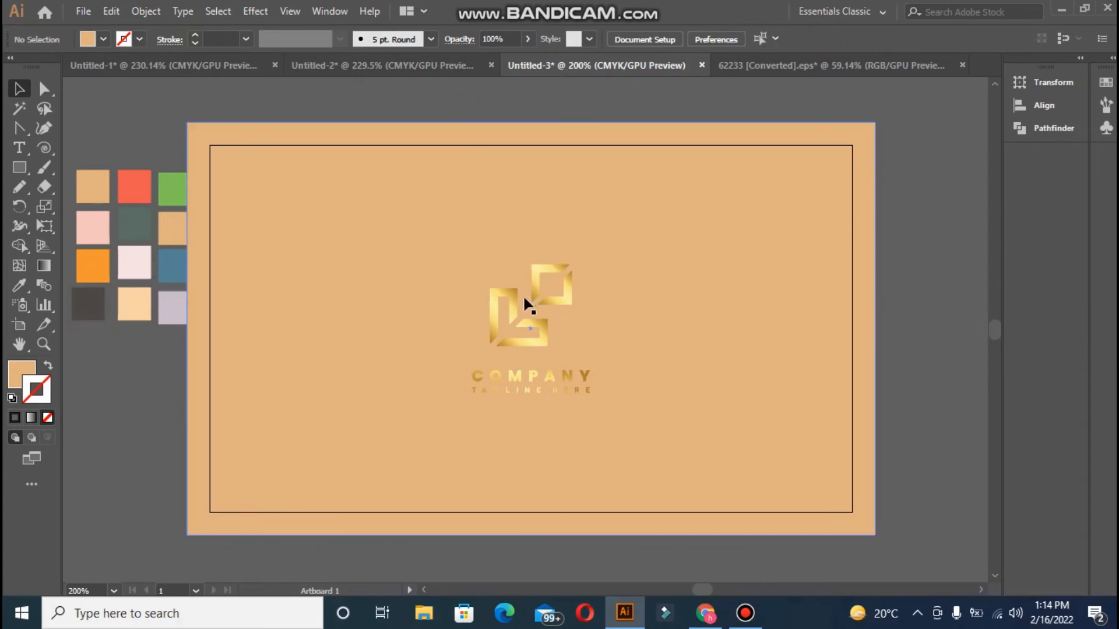
{"action": "left_click", "coordinate": [527, 298]}
{"action": "right_click", "coordinate": [511, 309]}
{"action": "left_click", "coordinate": [559, 442]}
{"action": "left_click", "coordinate": [467, 125]}
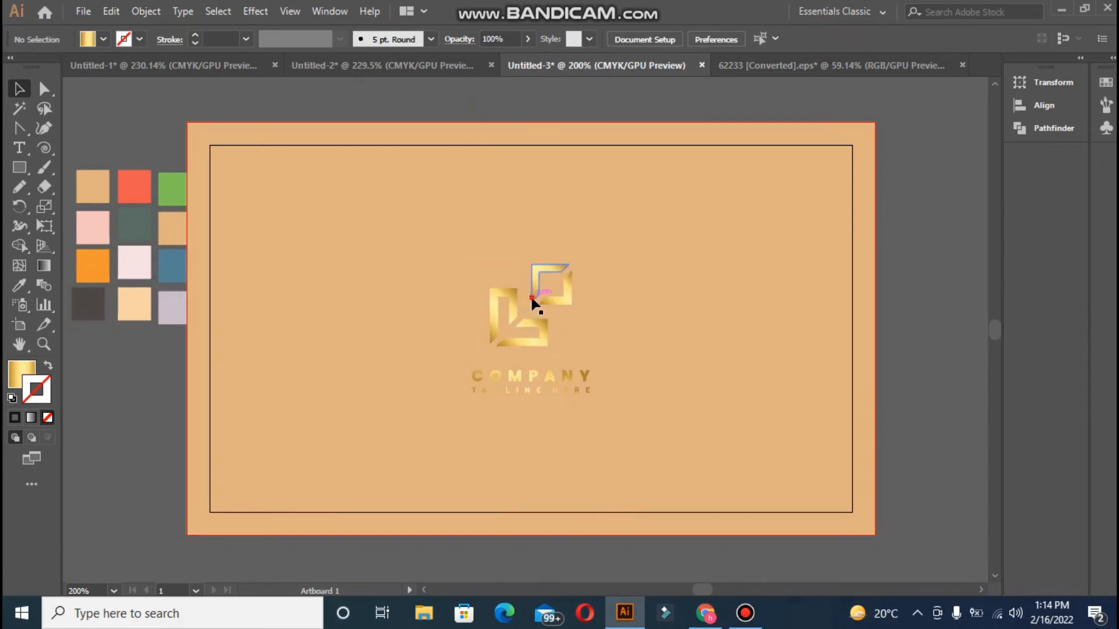
{"action": "left_click", "coordinate": [528, 298]}
{"action": "right_click", "coordinate": [516, 310]}
{"action": "left_click", "coordinate": [560, 447]}
{"action": "left_click", "coordinate": [542, 96]}
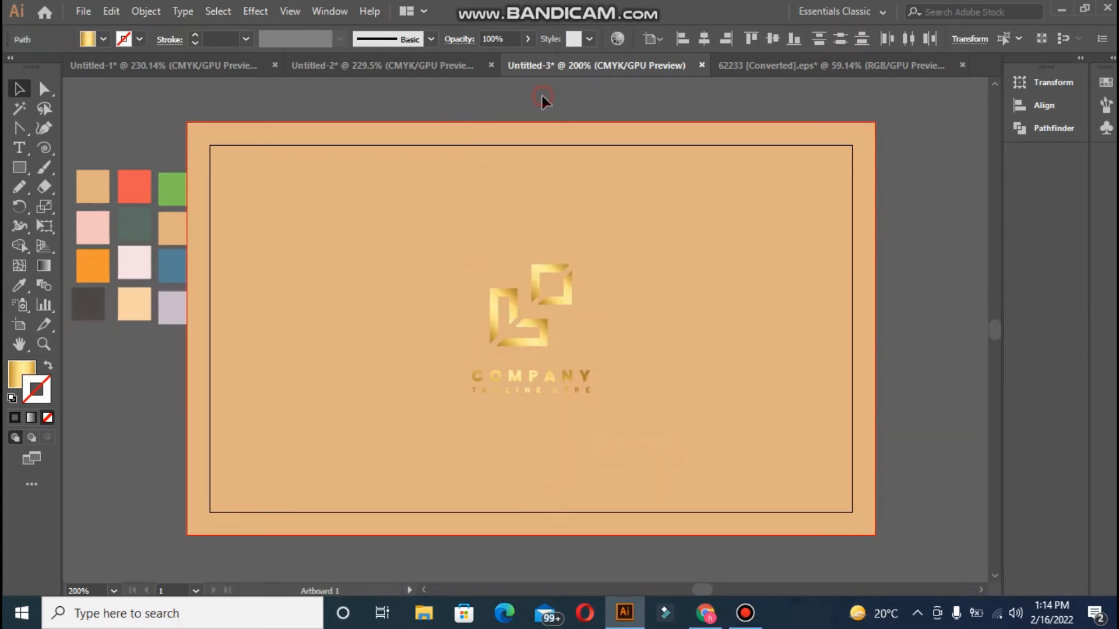
Fill the top-right square and the gold L-shape with the blue swatch
{"action": "left_click", "coordinate": [554, 289]}
{"action": "left_click", "coordinate": [564, 297], "text": "shift"}
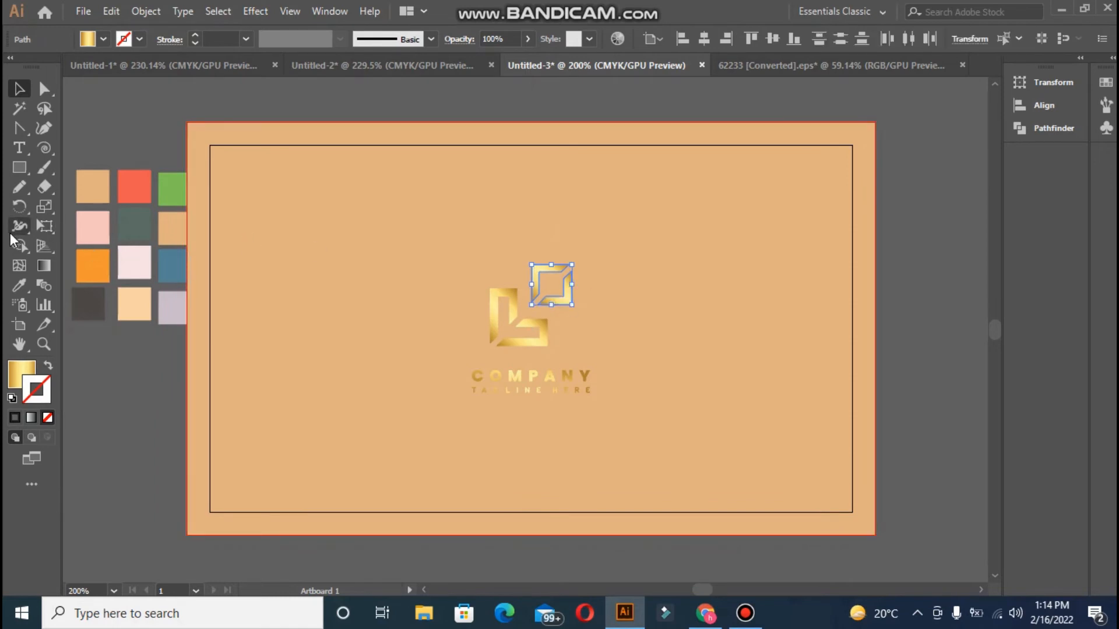
{"action": "left_click", "coordinate": [20, 285]}
{"action": "left_click", "coordinate": [165, 274]}
{"action": "left_click", "coordinate": [23, 92]}
{"action": "left_click", "coordinate": [508, 338]}
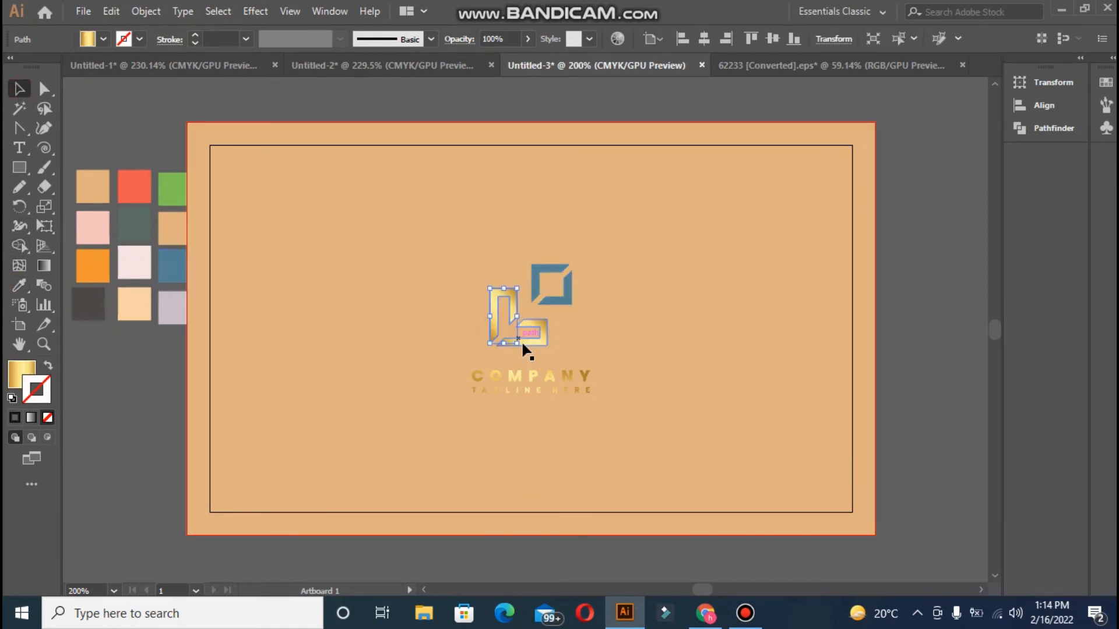
{"action": "left_click", "coordinate": [536, 339], "text": "shift"}
{"action": "left_click", "coordinate": [20, 286]}
{"action": "left_click", "coordinate": [165, 274]}
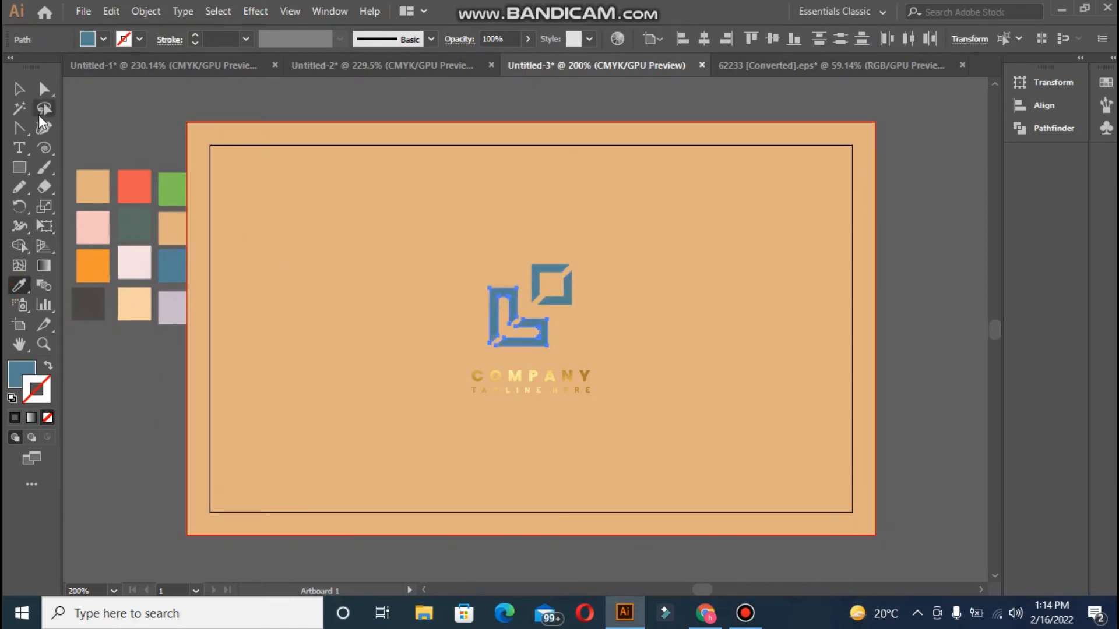
{"action": "left_click", "coordinate": [20, 88]}
Recolour the square's parts with the red swatch
{"action": "left_click_drag", "start_coordinate": [562, 272], "coordinate": [563, 270]}
{"action": "left_click", "coordinate": [575, 240]}
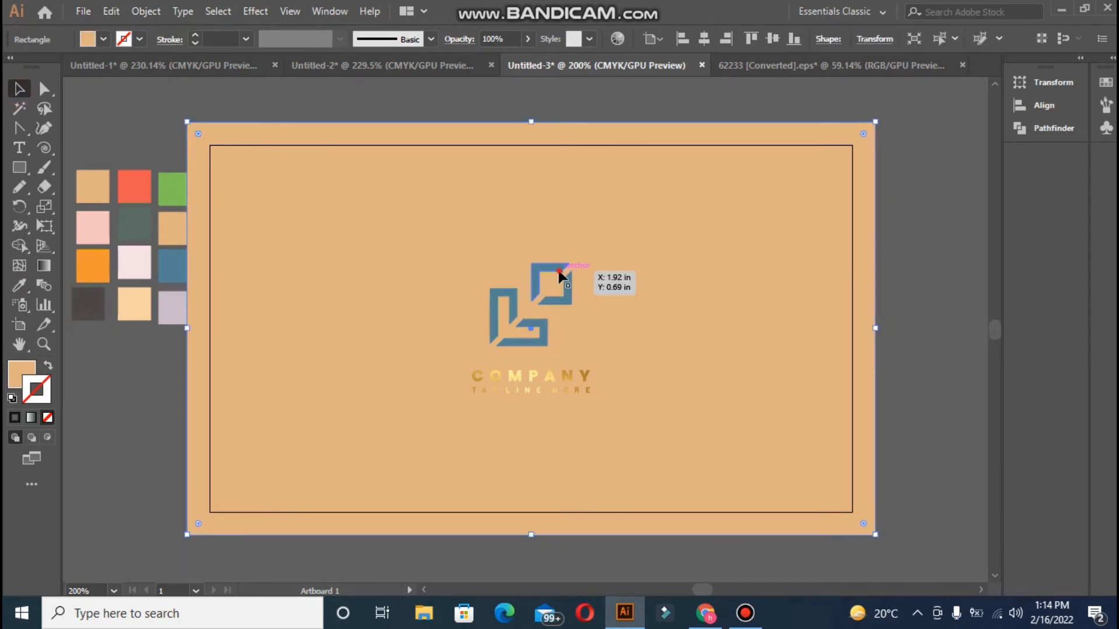
{"action": "left_click", "coordinate": [561, 272]}
{"action": "left_click", "coordinate": [20, 286]}
{"action": "left_click", "coordinate": [134, 187]}
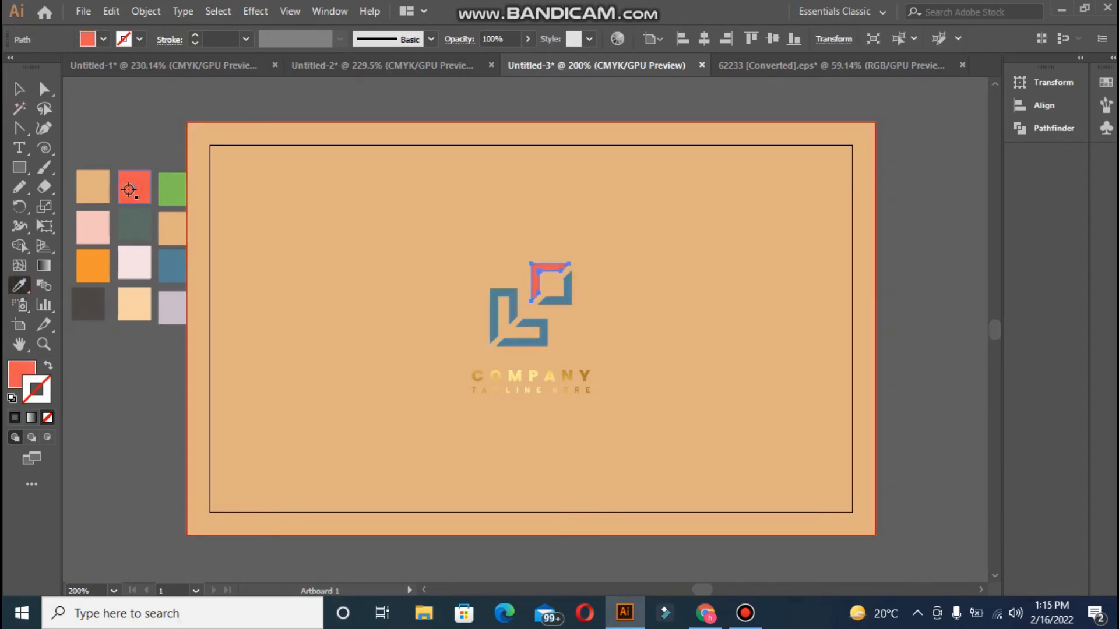
{"action": "left_click", "coordinate": [556, 303]}
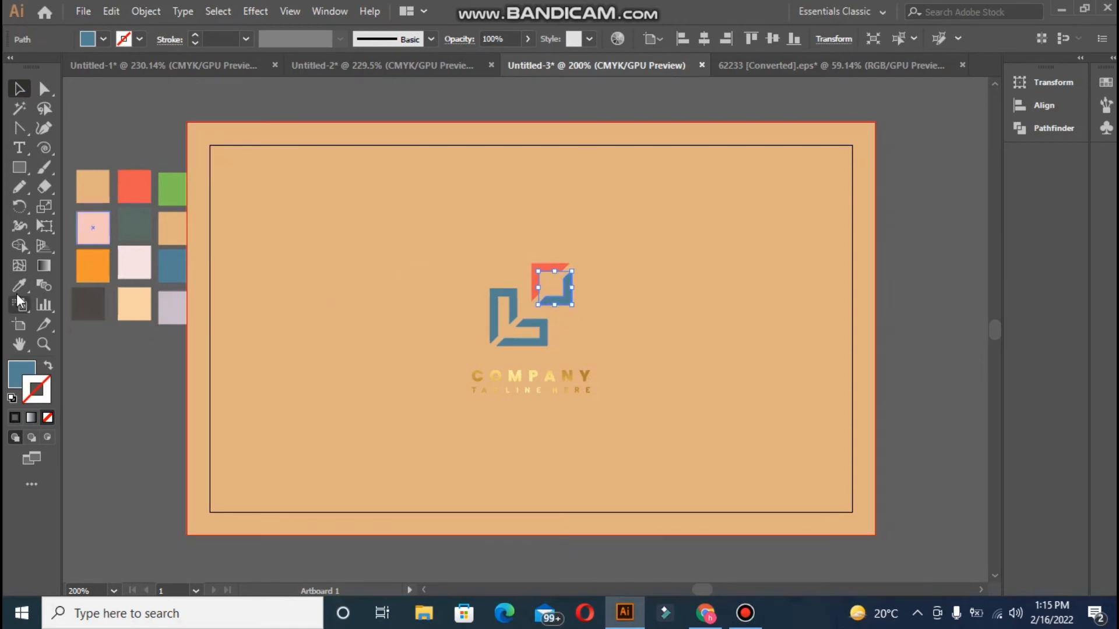
{"action": "left_click", "coordinate": [20, 285]}
{"action": "left_click", "coordinate": [20, 89]}
{"action": "left_click", "coordinate": [85, 114]}
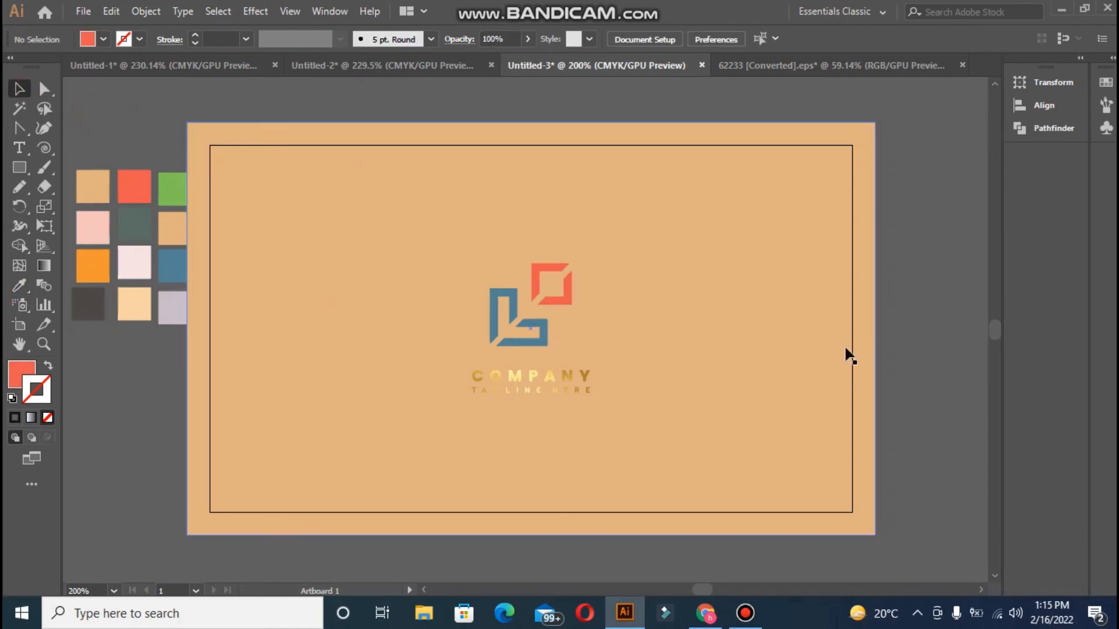
Lock the background card and delete the company name and tagline text
{"action": "double_click", "coordinate": [576, 375]}
{"action": "double_click", "coordinate": [911, 324]}
{"action": "left_click", "coordinate": [422, 347]}
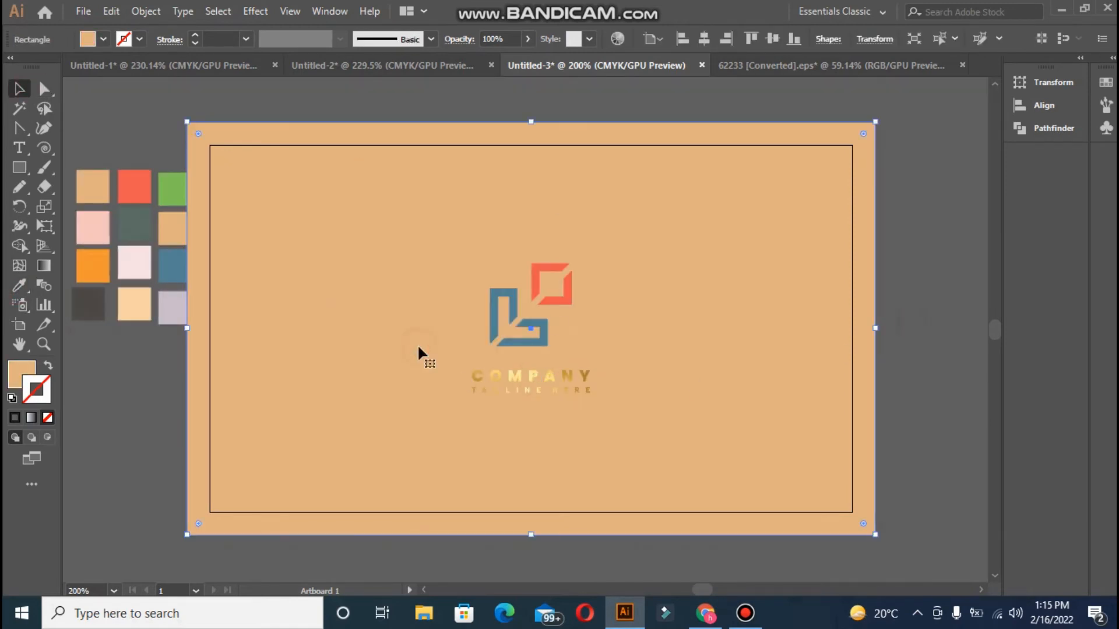
{"action": "key", "text": "ctrl+2"}
{"action": "left_click_drag", "start_coordinate": [450, 357], "coordinate": [624, 409]}
{"action": "key", "text": "Delete"}
{"action": "left_click", "coordinate": [624, 409]}
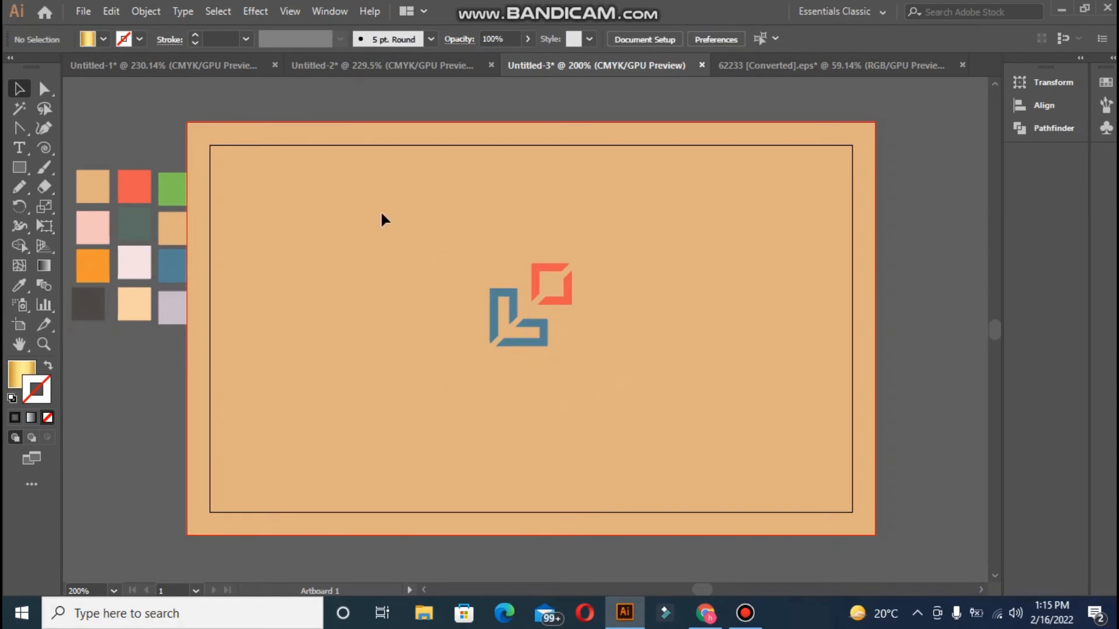
Type the heading 'Pica Studio' below the logo and position it there
{"action": "left_click", "coordinate": [471, 369]}
{"action": "key", "text": "BackSpace"}
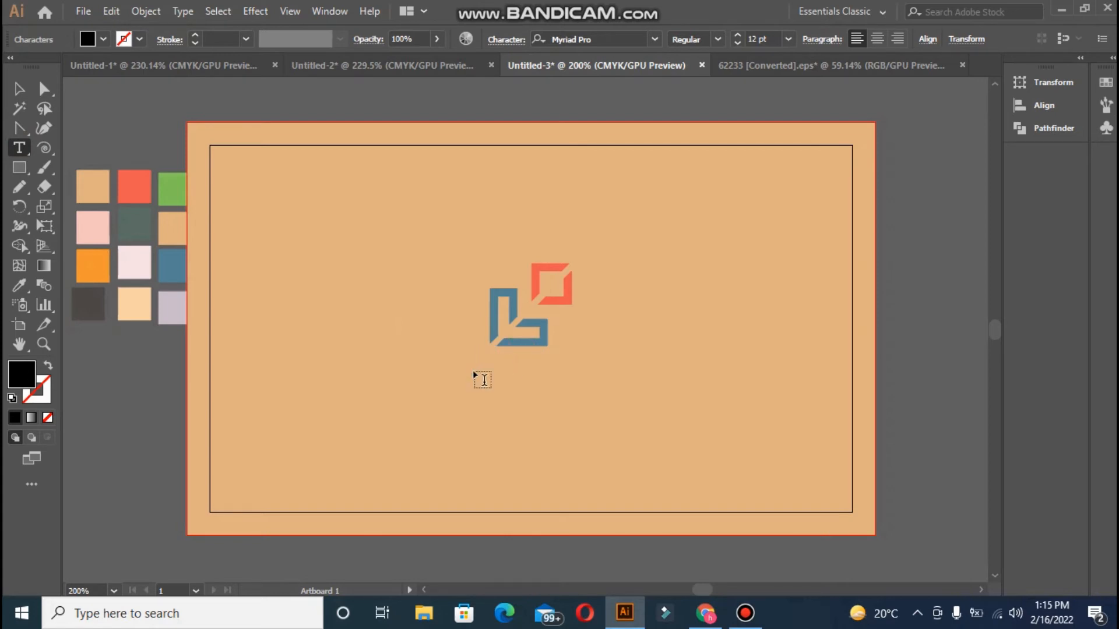
{"action": "left_click", "coordinate": [20, 89]}
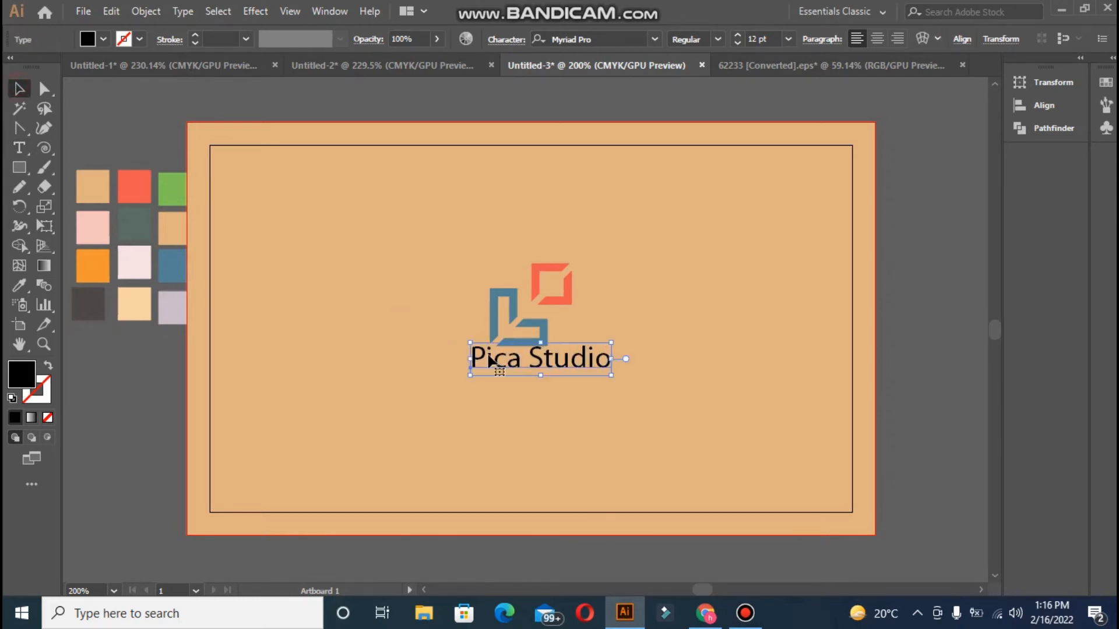
{"action": "left_click_drag", "start_coordinate": [474, 356], "coordinate": [463, 365]}
Make Pica Studio red in bold Acumin Variable Concept and nudge it left
{"action": "left_click", "coordinate": [19, 285]}
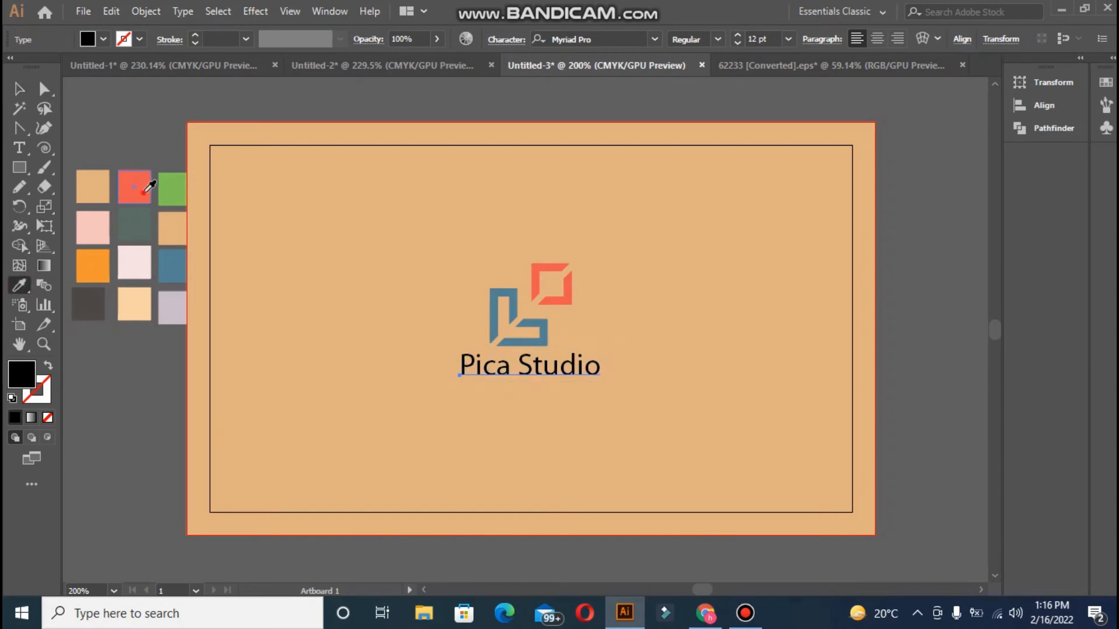
{"action": "left_click", "coordinate": [134, 187]}
{"action": "left_click", "coordinate": [517, 40]}
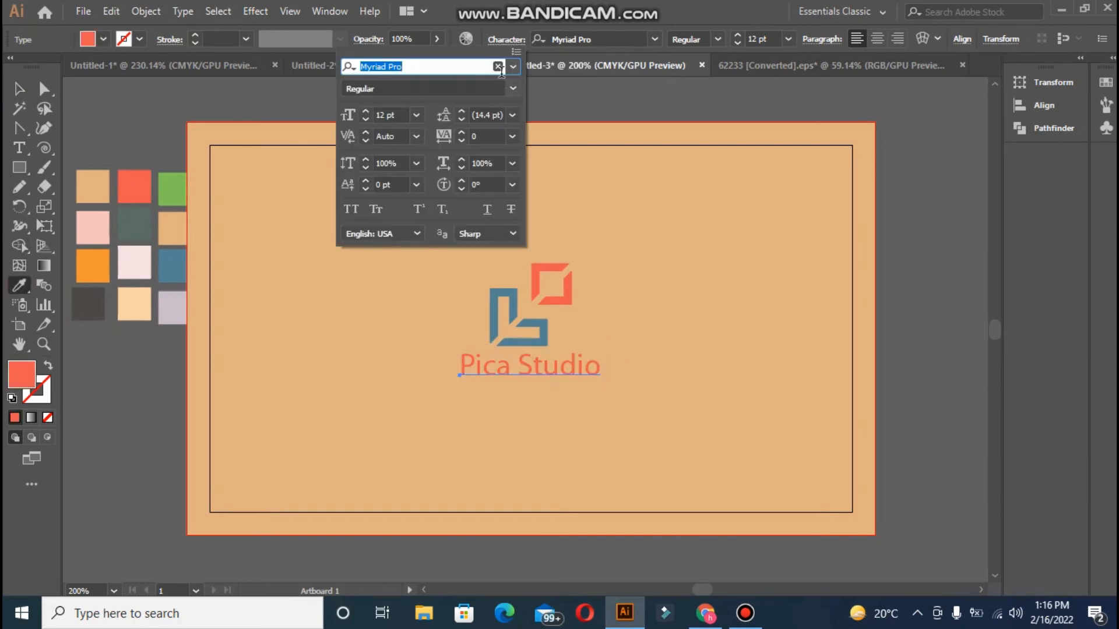
{"action": "left_click", "coordinate": [513, 67]}
{"action": "left_click", "coordinate": [478, 198]}
{"action": "left_click", "coordinate": [492, 88]}
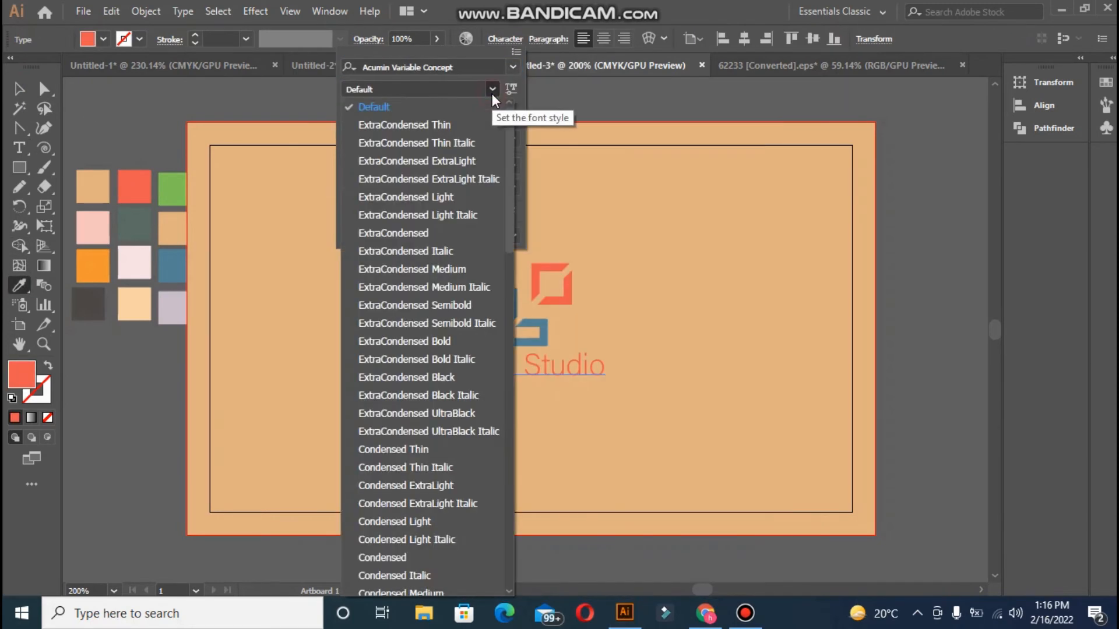
{"action": "left_click", "coordinate": [507, 213]}
{"action": "left_click", "coordinate": [505, 295]}
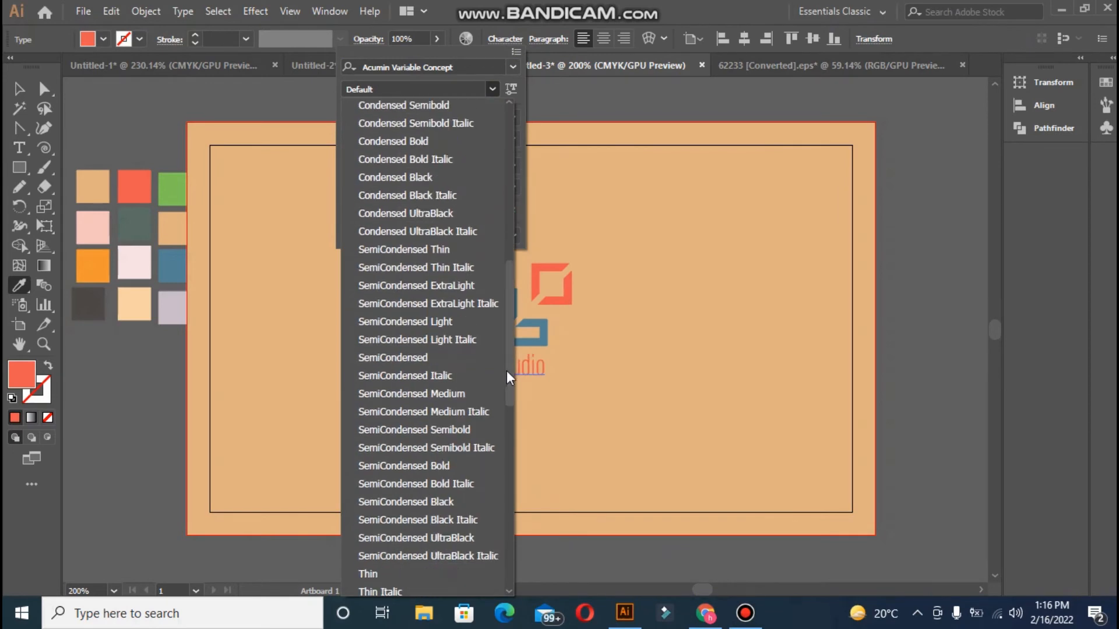
{"action": "left_click", "coordinate": [506, 428]}
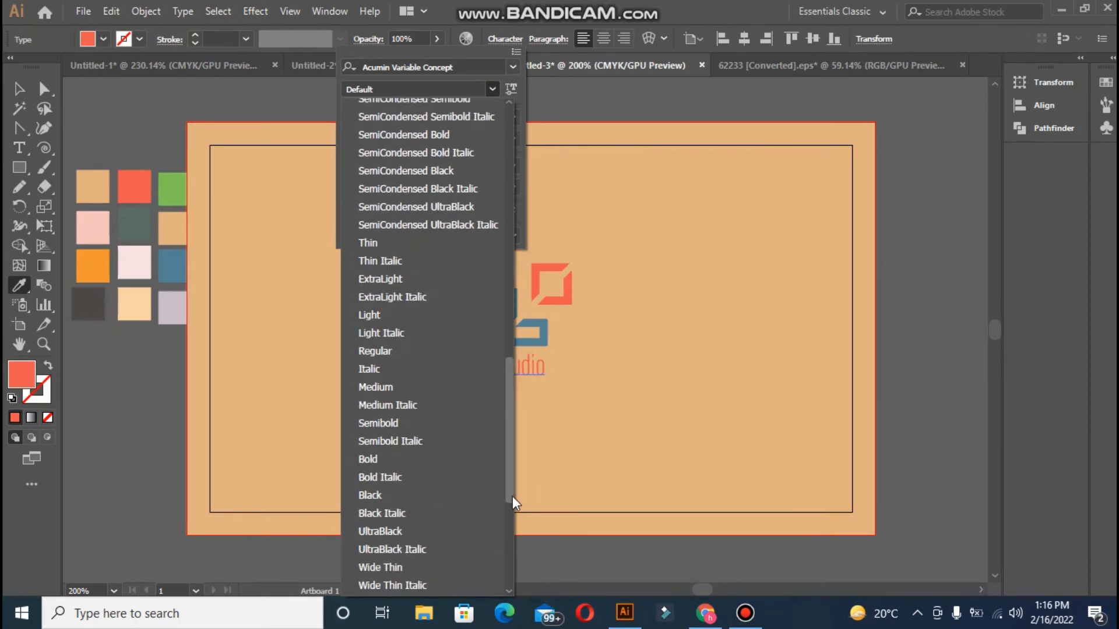
{"action": "left_click", "coordinate": [380, 451]}
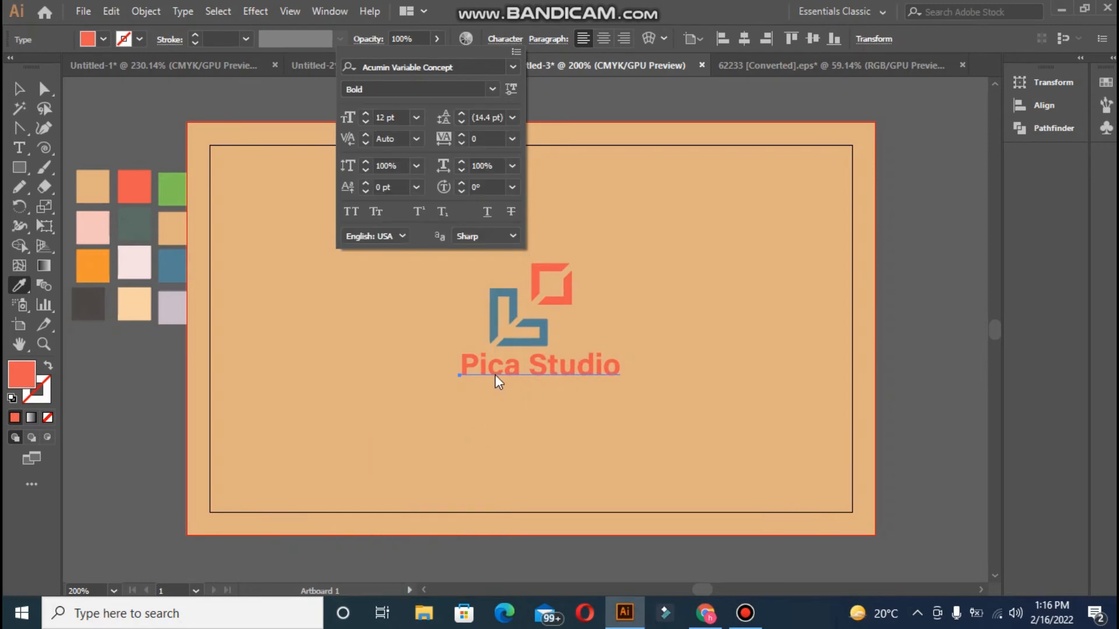
{"action": "key", "text": "Left"}
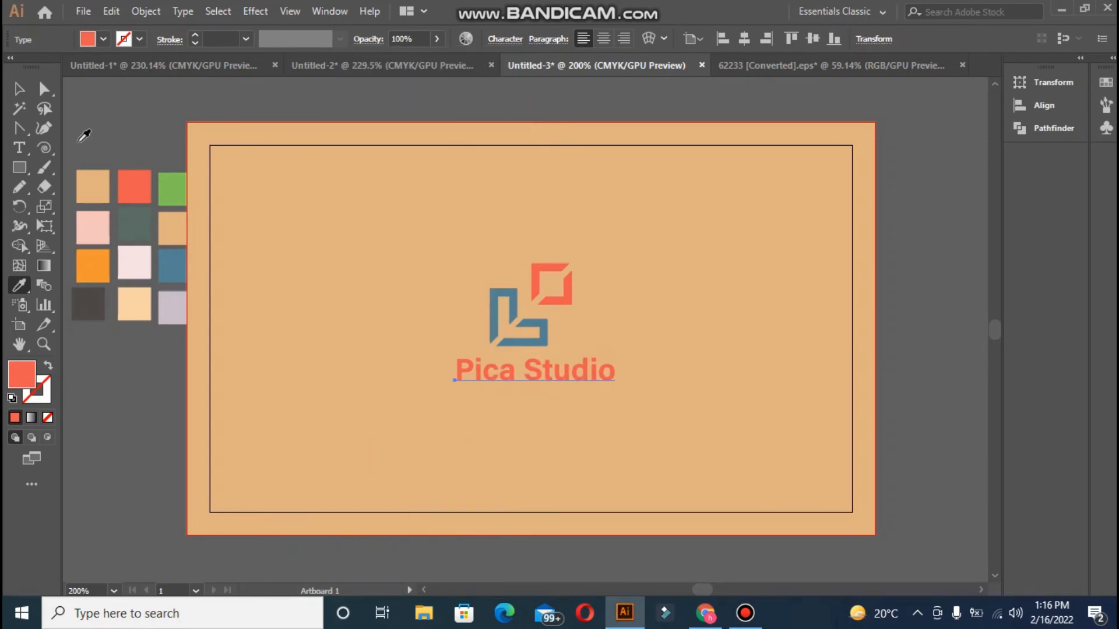
Add a second text line with a person's name below Pica Studio
{"action": "left_click", "coordinate": [19, 90]}
{"action": "left_click", "coordinate": [19, 148]}
{"action": "left_click", "coordinate": [457, 393]}
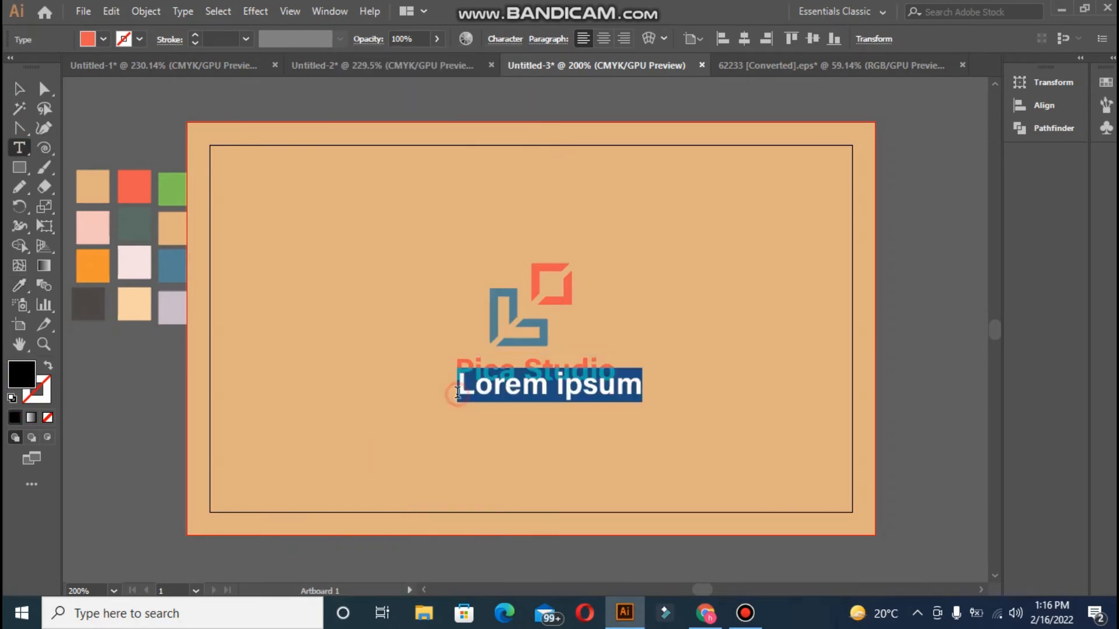
{"action": "key", "text": "BackSpace"}
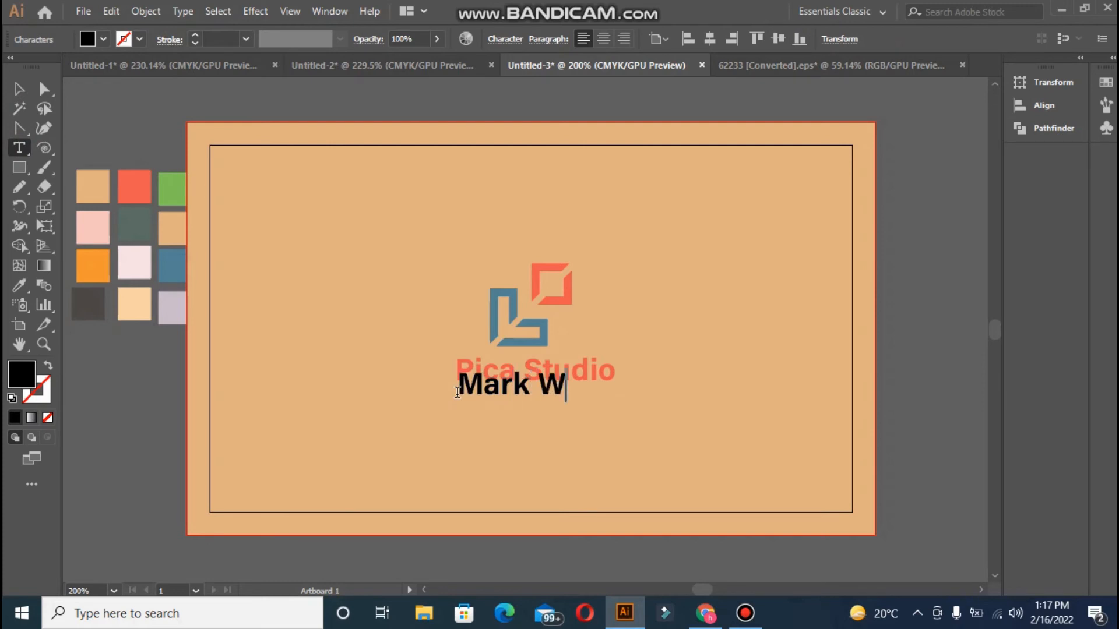
{"action": "key", "text": "Escape"}
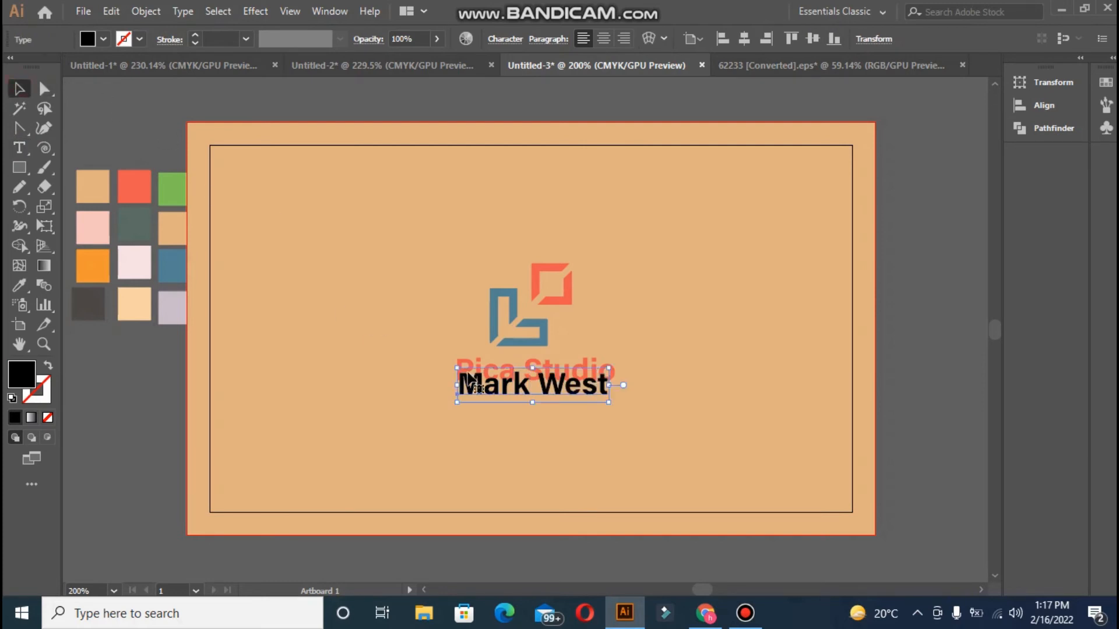
{"action": "left_click_drag", "start_coordinate": [469, 391], "coordinate": [469, 404]}
Colour the name line red and set it to semibold
{"action": "key", "text": "i"}
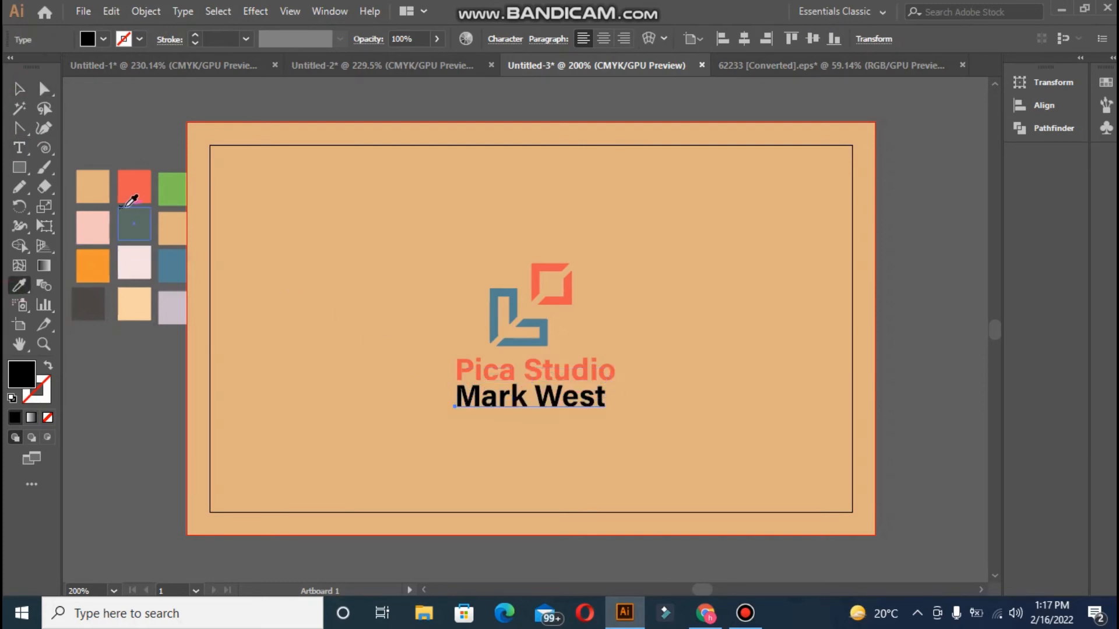
{"action": "left_click", "coordinate": [134, 186]}
{"action": "left_click", "coordinate": [505, 39]}
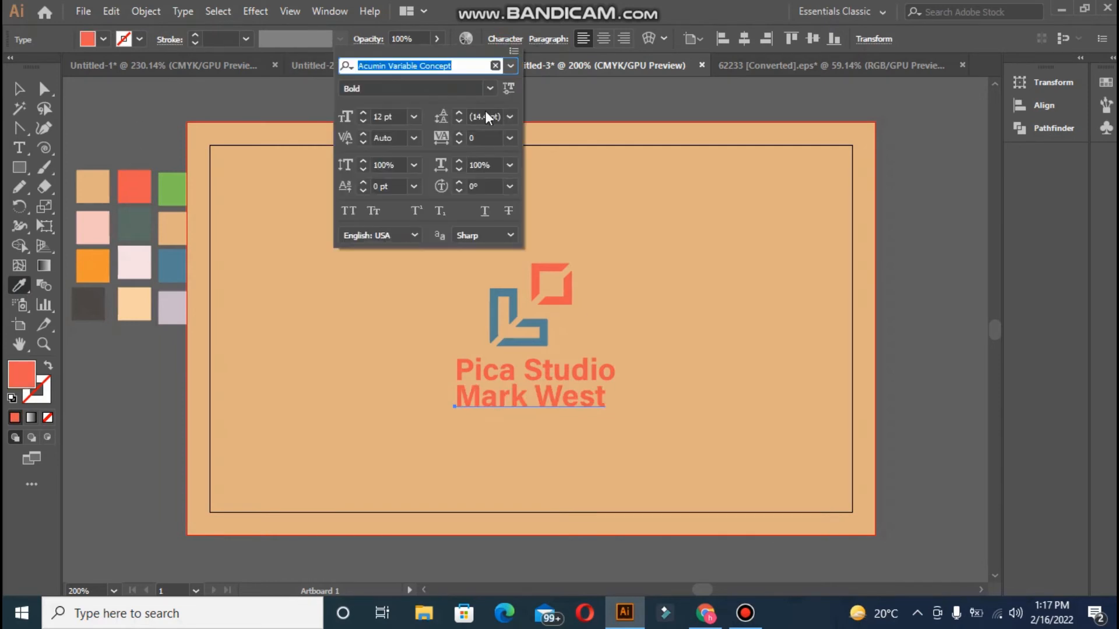
{"action": "left_click", "coordinate": [496, 89]}
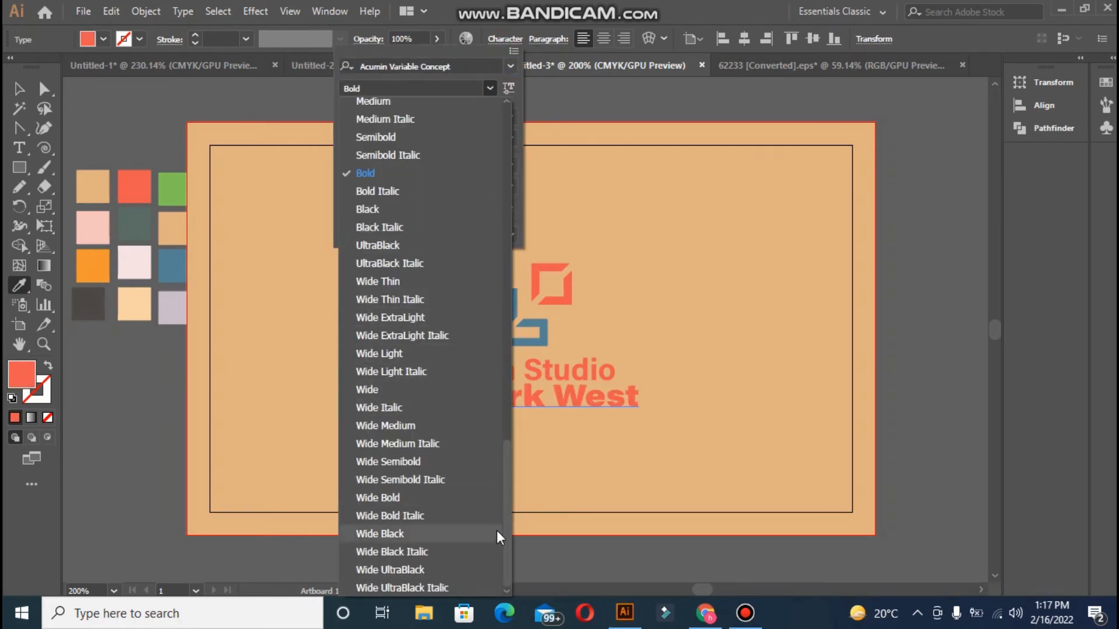
{"action": "left_click", "coordinate": [404, 140]}
{"action": "key", "text": "Escape"}
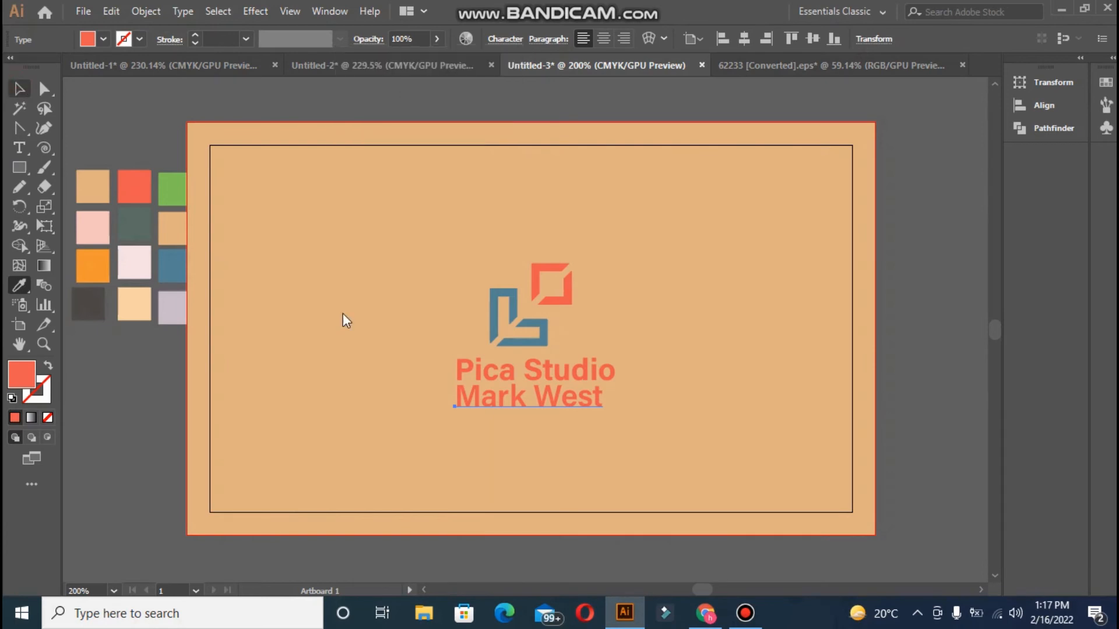
Centre the name line horizontally under Pica Studio and nudge it up-left
{"action": "key", "text": "v"}
{"action": "left_click", "coordinate": [478, 385]}
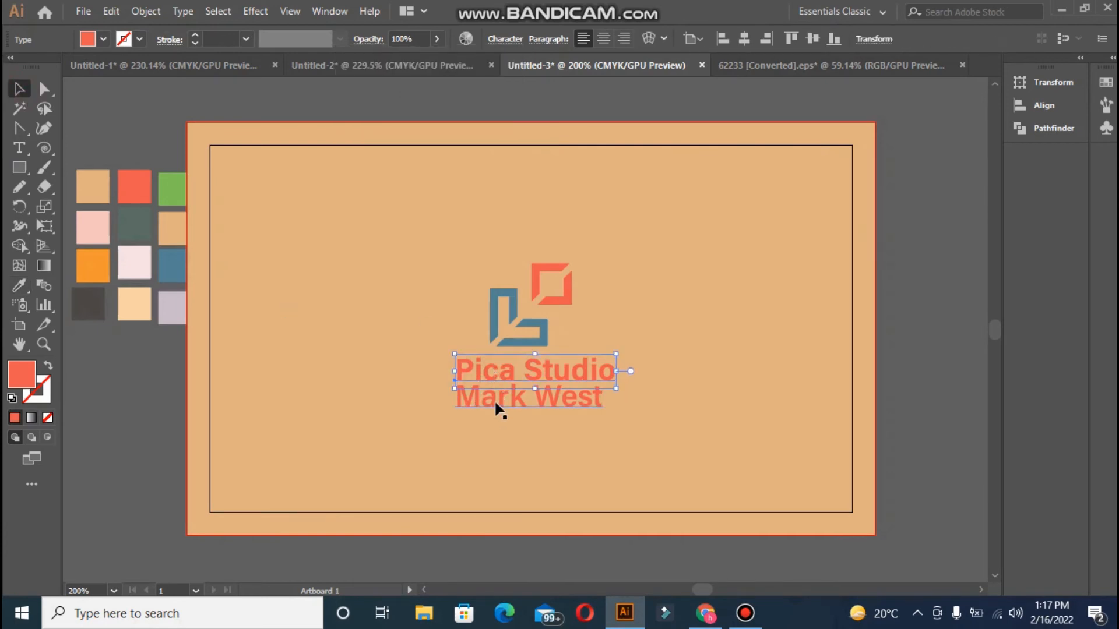
{"action": "left_click", "coordinate": [710, 39]}
{"action": "left_click", "coordinate": [778, 39]}
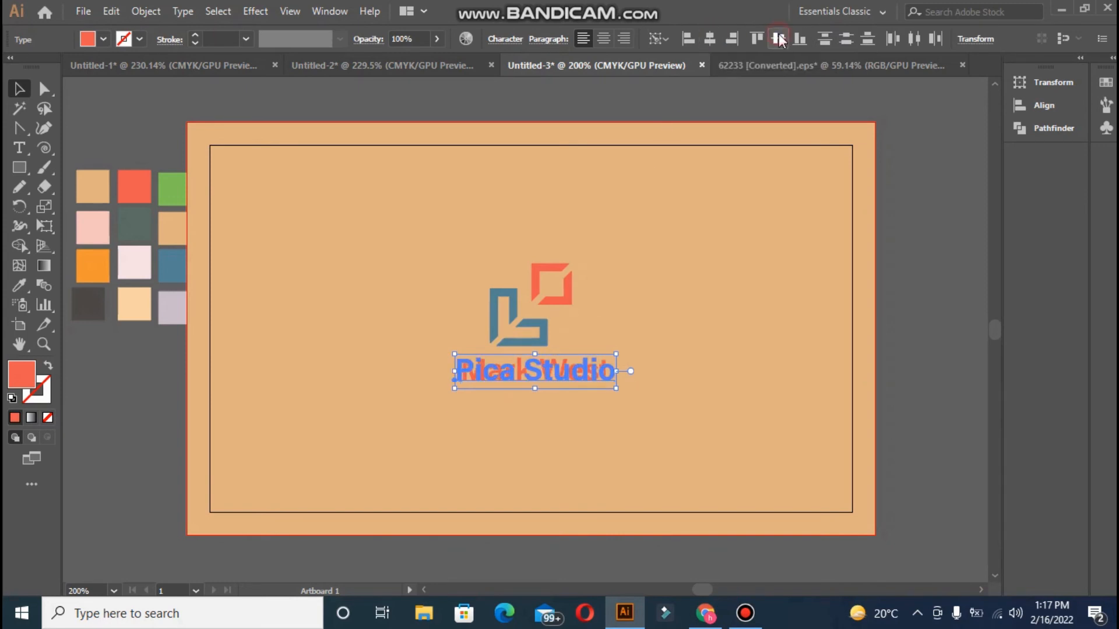
{"action": "key", "text": "ctrl+z"}
{"action": "left_click", "coordinate": [77, 109]}
{"action": "left_click_drag", "start_coordinate": [496, 379], "coordinate": [489, 369]}
Shift the blue L-shape and red square logo pieces slightly left
{"action": "left_click", "coordinate": [380, 309]}
{"action": "left_click", "coordinate": [495, 315]}
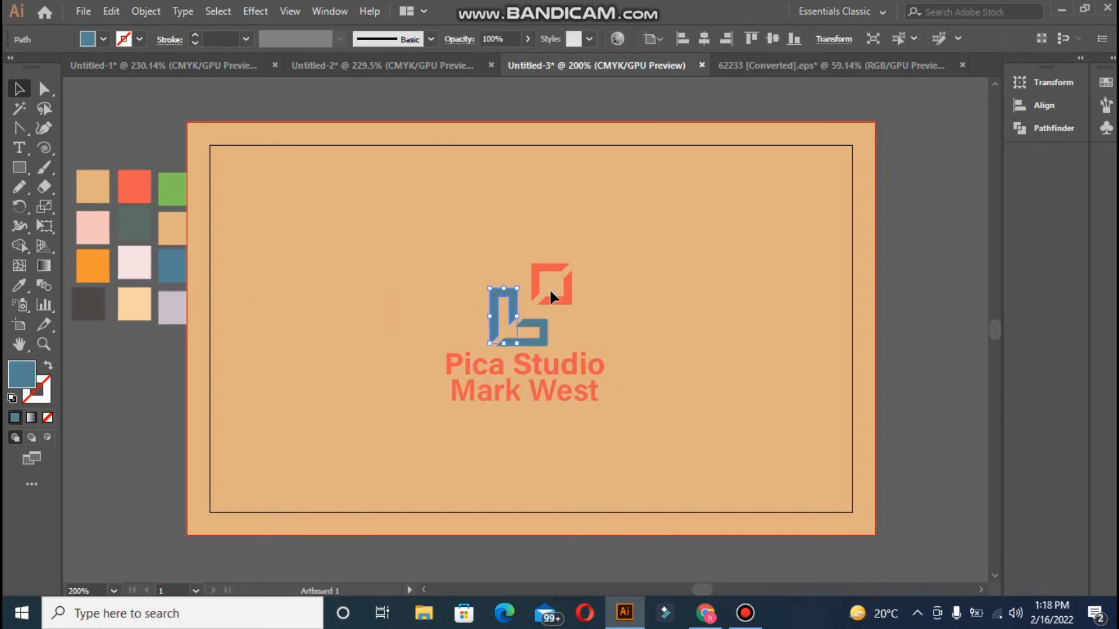
{"action": "left_click_drag", "start_coordinate": [515, 290], "coordinate": [507, 290]}
{"action": "left_click", "coordinate": [533, 286], "text": "shift"}
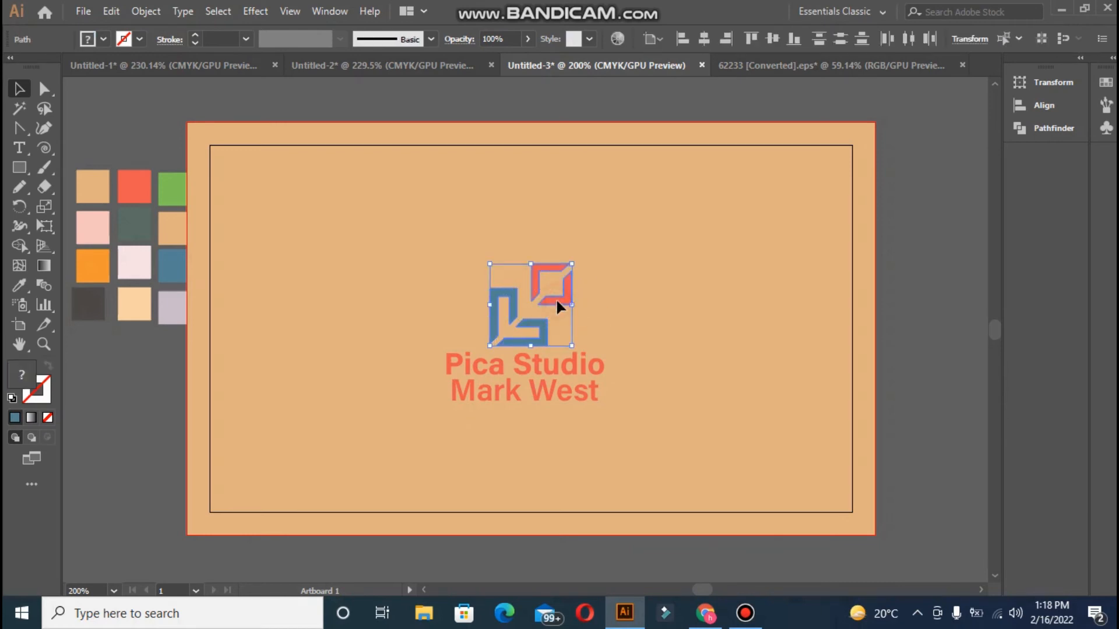
{"action": "key", "text": "Left"}
{"action": "key", "text": "Left"}
{"action": "key", "text": "Left"}
{"action": "key", "text": "Left"}
{"action": "key", "text": "Left"}
{"action": "key", "text": "Left"}
{"action": "key", "text": "Left"}
{"action": "key", "text": "Left"}
{"action": "left_click", "coordinate": [606, 267]}
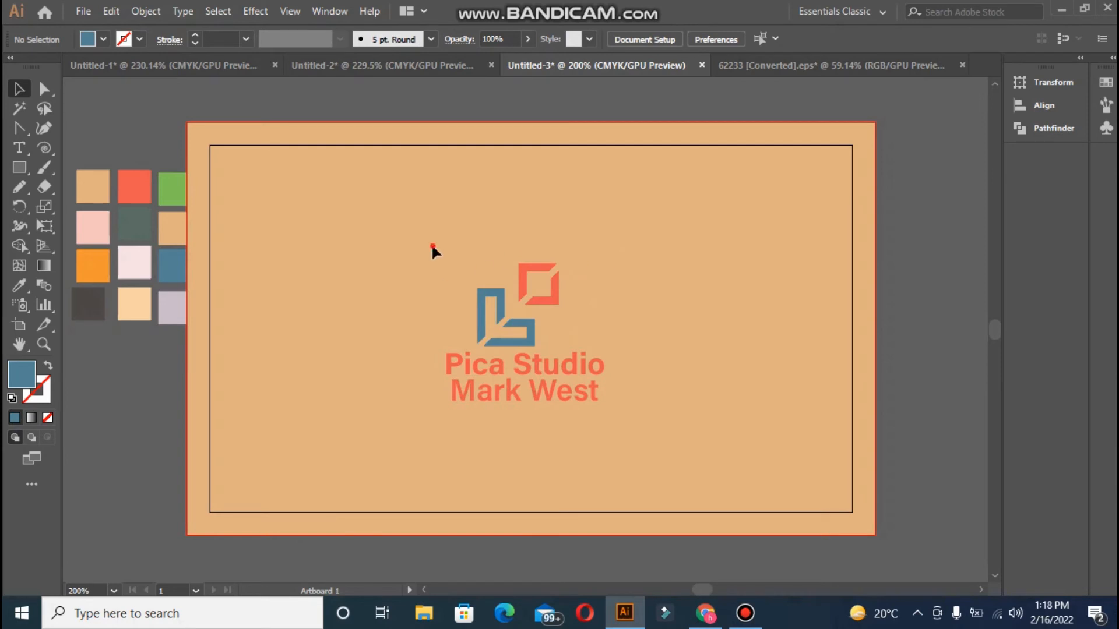
Unlock all objects and select the tan background rectangle
{"action": "left_click_drag", "start_coordinate": [433, 247], "coordinate": [631, 436]}
{"action": "key", "text": "ctrl+alt+2"}
{"action": "key", "text": "ctrl+a"}
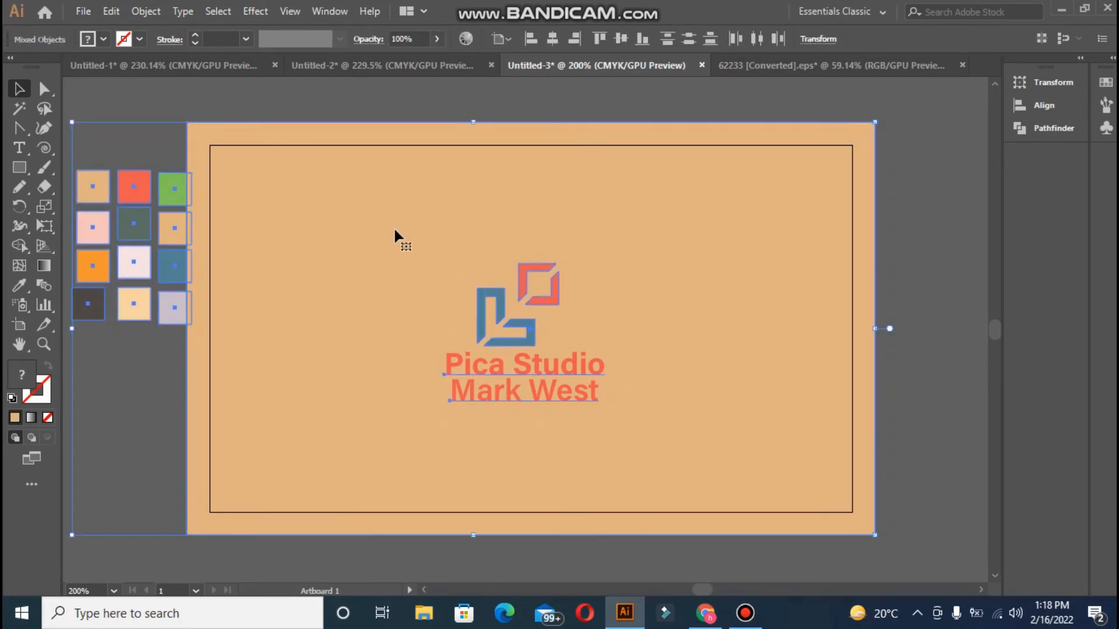
{"action": "left_click", "coordinate": [382, 111]}
{"action": "left_click", "coordinate": [418, 123]}
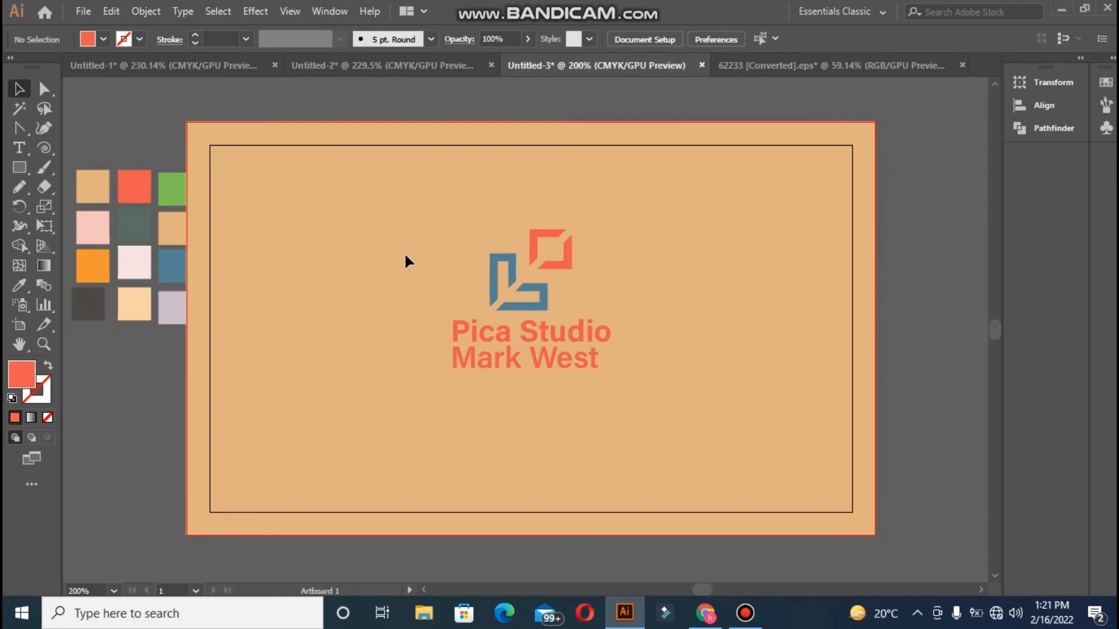
{"action": "key", "text": "t"}
{"action": "left_click", "coordinate": [456, 389]}
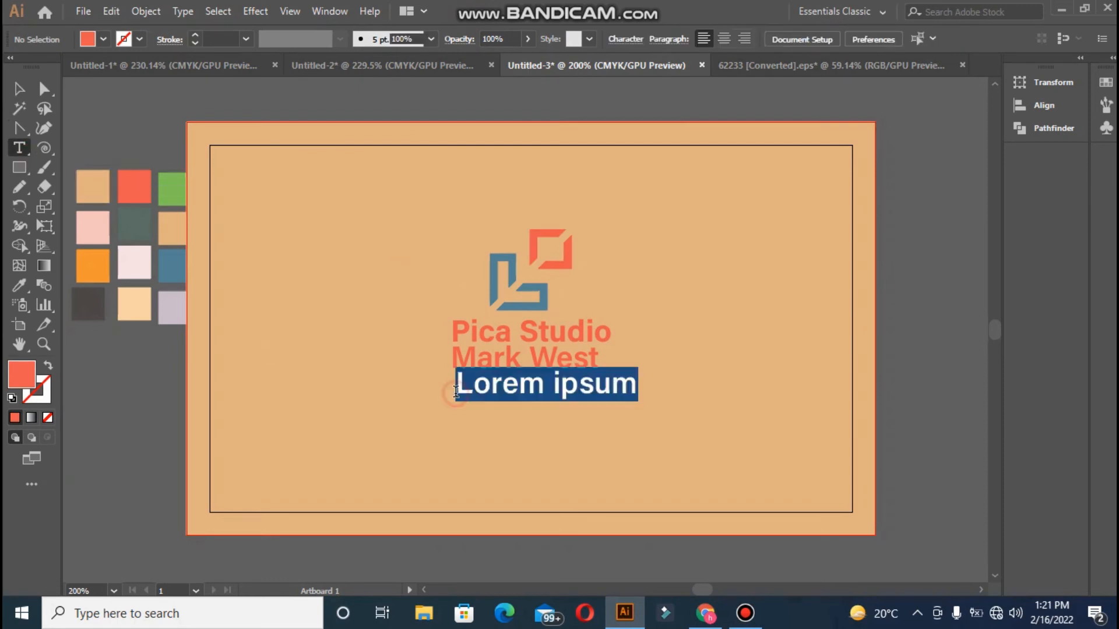
{"action": "type", "text": "WWW.PIC"}
{"action": "key", "text": "BackSpace"}
{"action": "key", "text": "BackSpace"}
{"action": "key", "text": "BackSpace"}
{"action": "key", "text": "BackSpace"}
{"action": "key", "text": "BackSpace"}
{"action": "key", "text": "BackSpace"}
{"action": "key", "text": "BackSpace"}
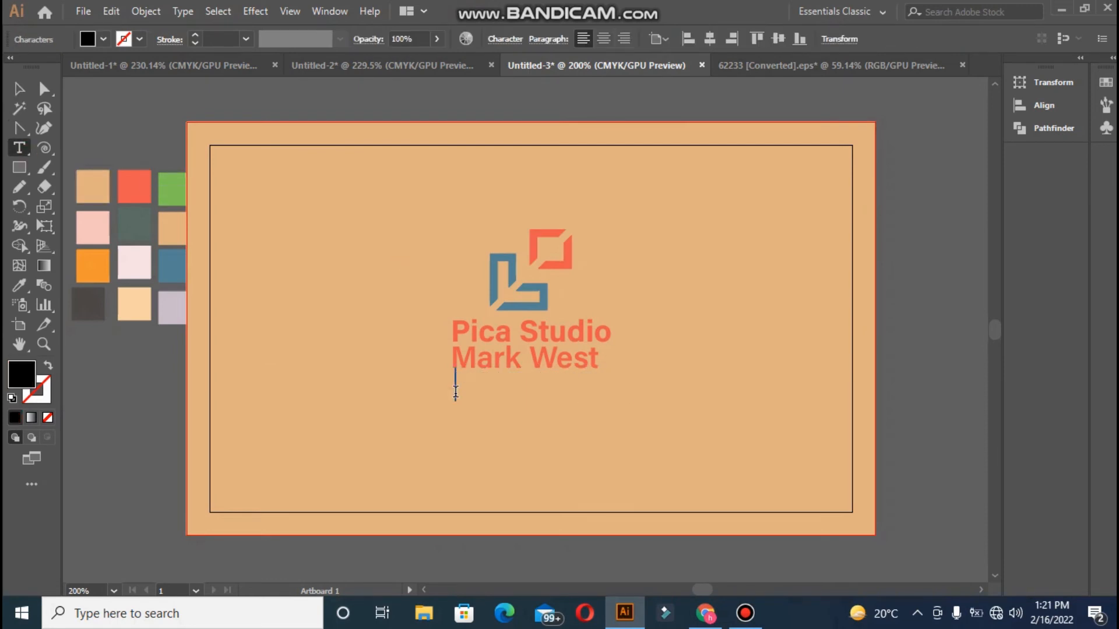
{"action": "type", "text": "www.picastudio.com"}
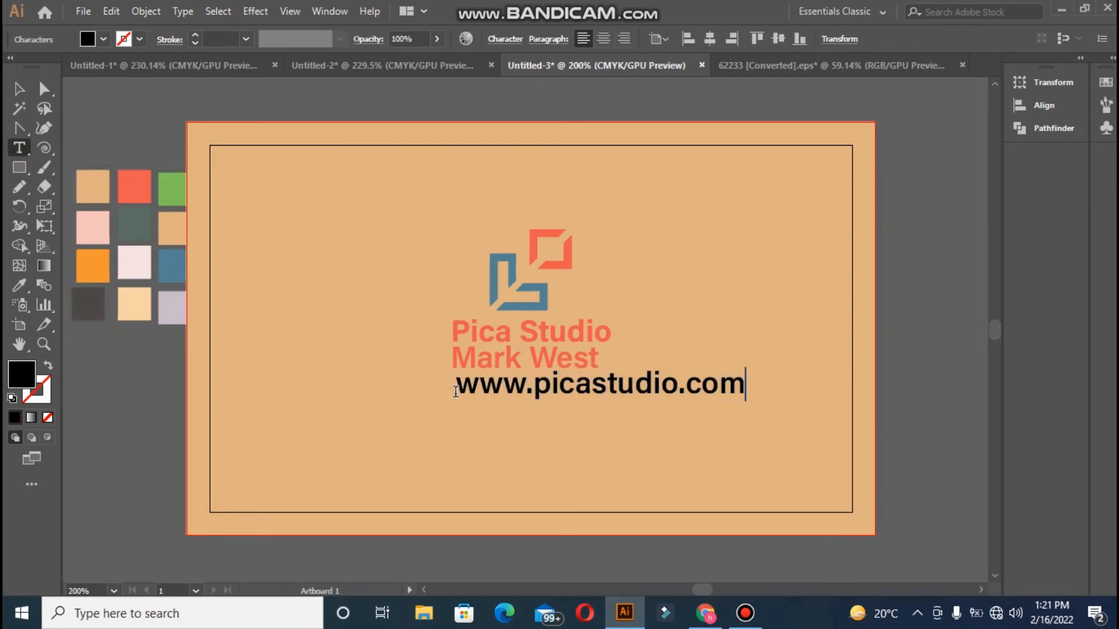
{"action": "key", "text": "Escape"}
{"action": "left_click_drag", "start_coordinate": [456, 391], "coordinate": [395, 399]}
{"action": "left_click", "coordinate": [696, 394]}
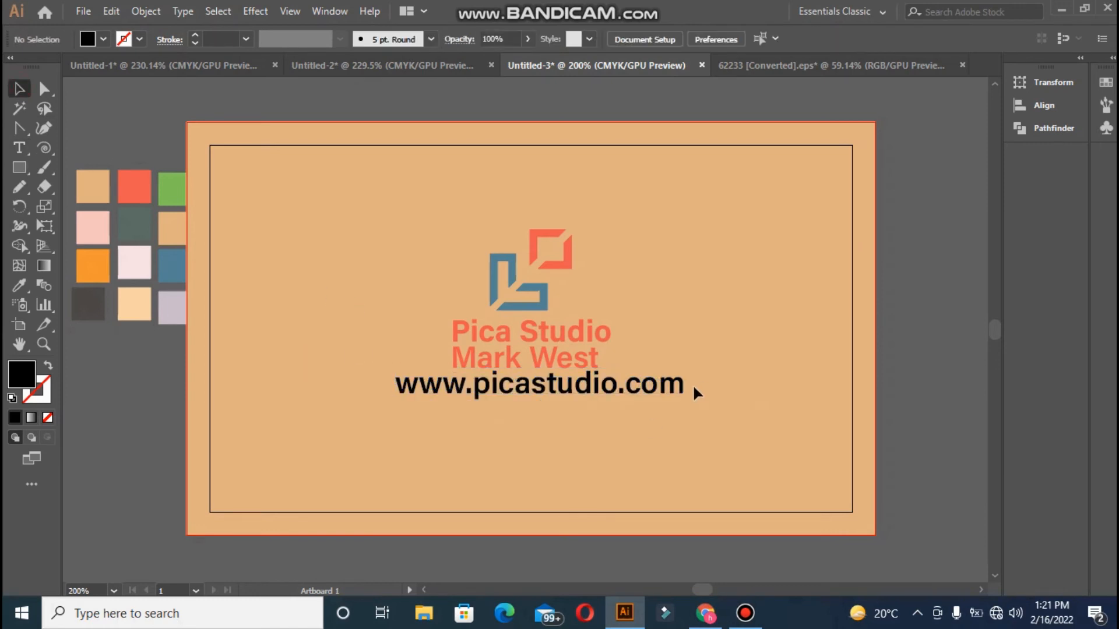
Add a phone number line beneath the website
{"action": "key", "text": "t"}
{"action": "left_click", "coordinate": [412, 402]}
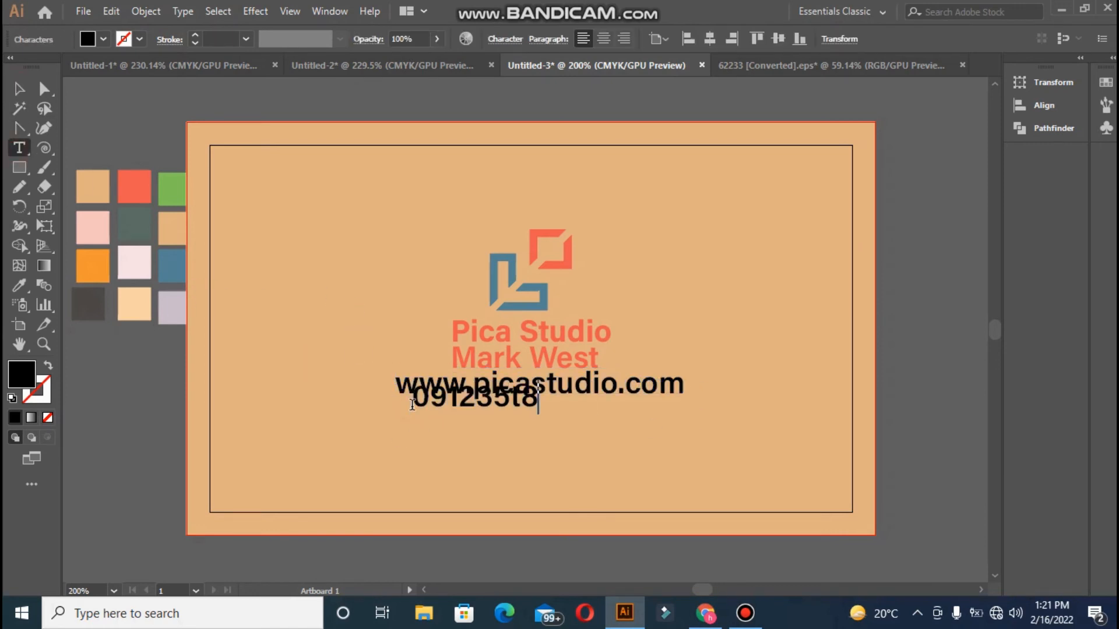
{"action": "key", "text": "Escape"}
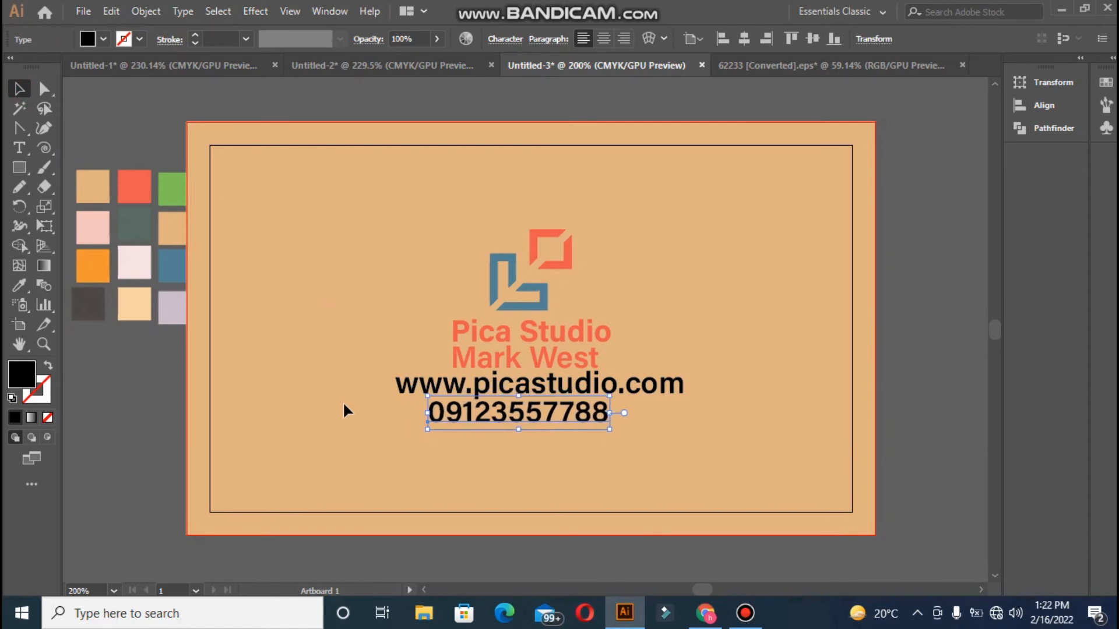
{"action": "key", "text": "Right"}
{"action": "key", "text": "Right"}
{"action": "key", "text": "Right"}
{"action": "left_click", "coordinate": [168, 115]}
{"action": "left_click", "coordinate": [442, 415]}
{"action": "left_click", "coordinate": [163, 125]}
Start the INSTAGRAM label near the card's bottom left
{"action": "left_click", "coordinate": [19, 149]}
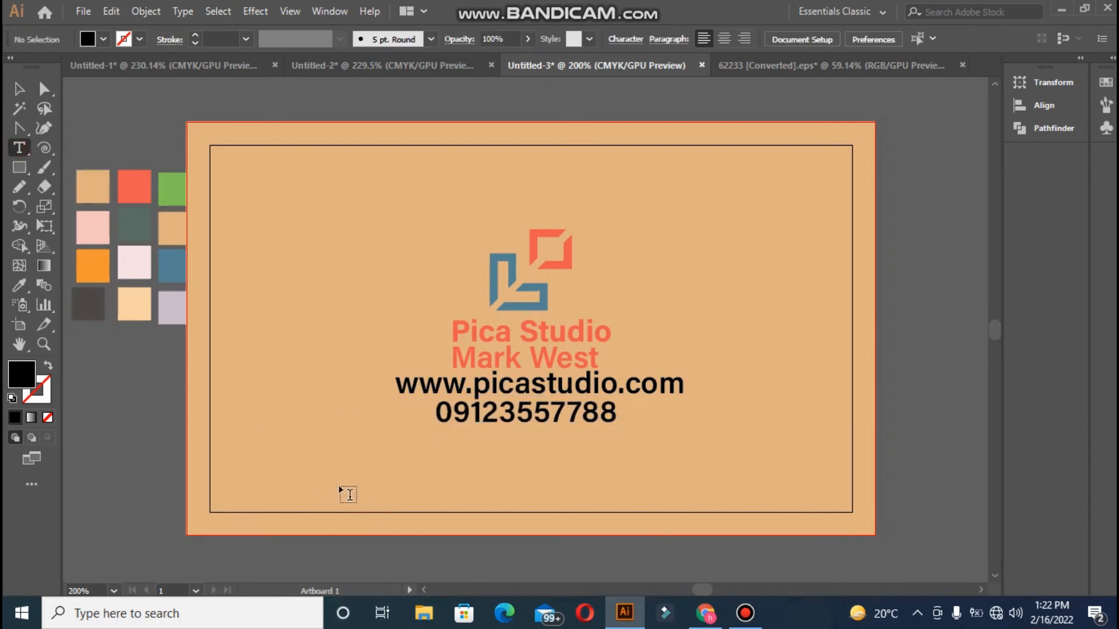
{"action": "left_click", "coordinate": [341, 487]}
{"action": "type", "text": "InINSTA"}
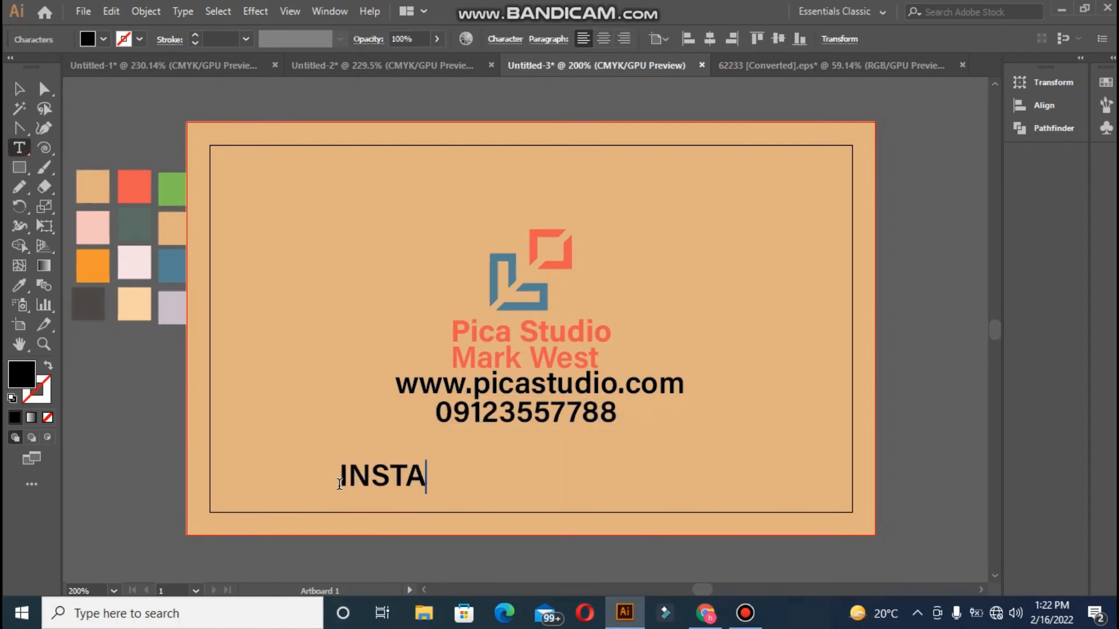
{"action": "type", "text": "GRAM                    LI"}
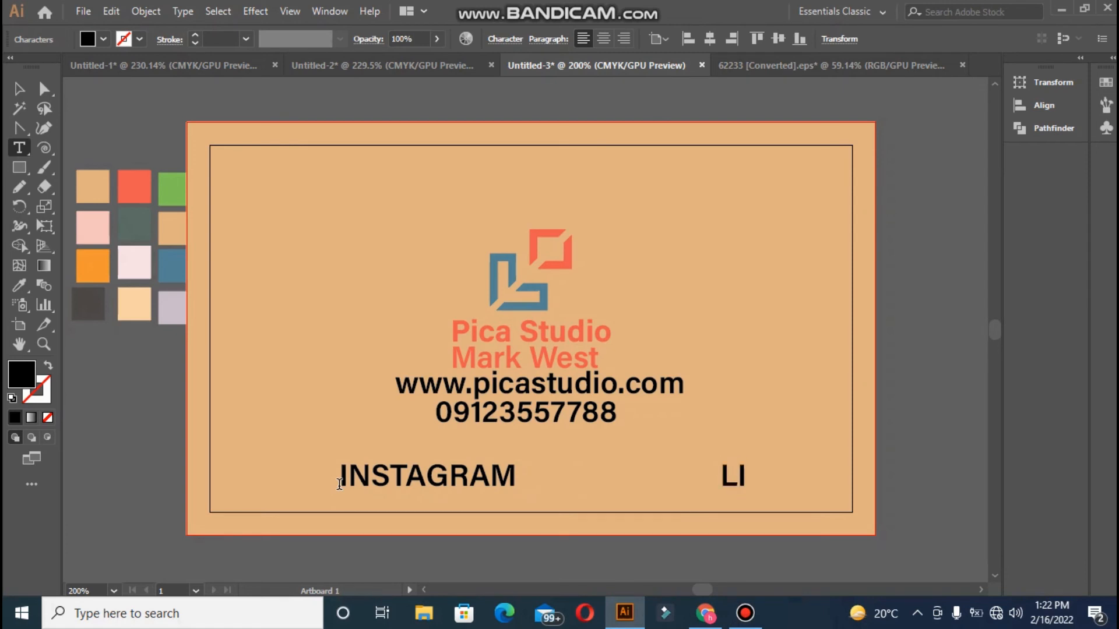
{"action": "type", "text": "NK"}
{"action": "key", "text": "BackSpace"}
{"action": "key", "text": "BackSpace"}
{"action": "key", "text": "BackSpace"}
{"action": "key", "text": "BackSpace"}
Complete the INSTAGRAM / FACEBOOK line and place it along the card's bottom edge
{"action": "type", "text": "FACEBOOK"}
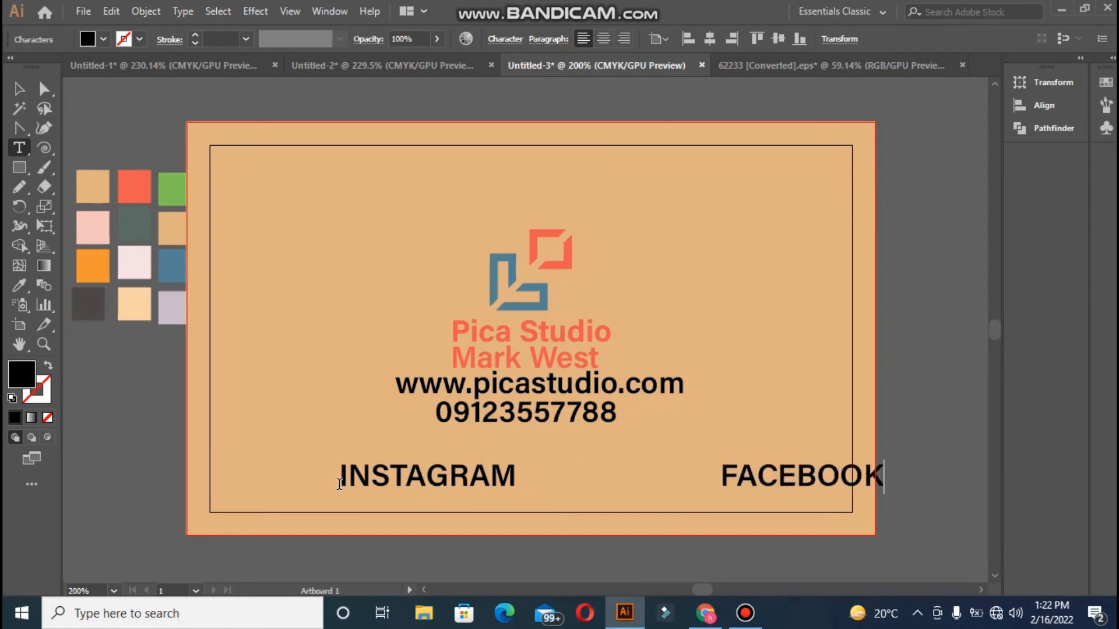
{"action": "left_click", "coordinate": [19, 91]}
{"action": "left_click_drag", "start_coordinate": [413, 475], "coordinate": [325, 475]}
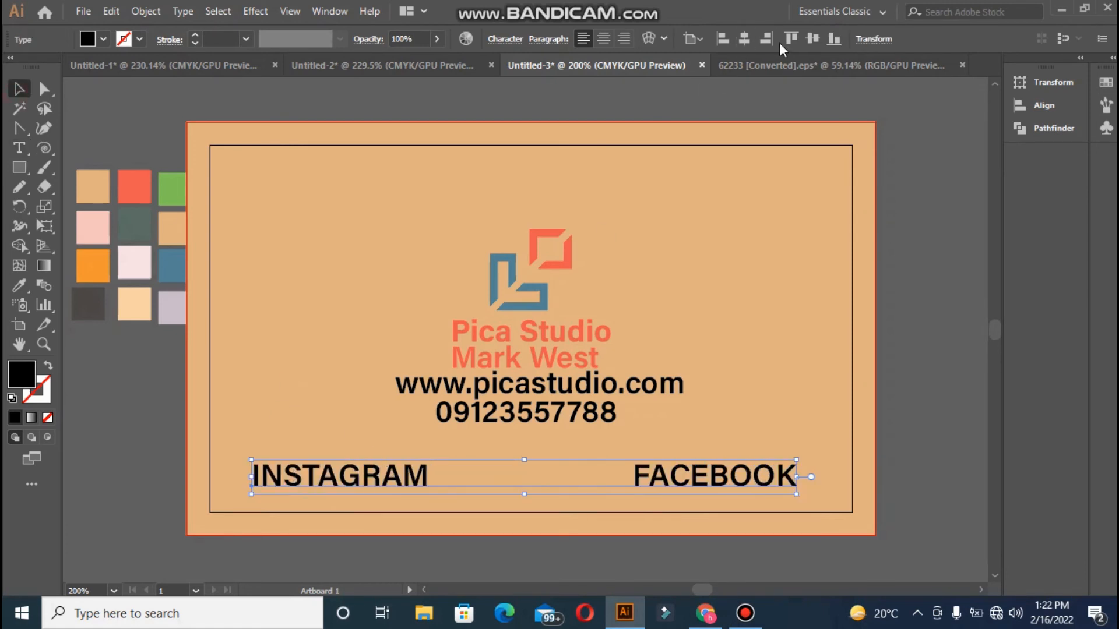
{"action": "left_click", "coordinate": [812, 41]}
{"action": "left_click", "coordinate": [834, 41]}
{"action": "key", "text": "Up"}
{"action": "key", "text": "Up"}
{"action": "key", "text": "Up"}
{"action": "key", "text": "Up"}
{"action": "key", "text": "Up"}
{"action": "key", "text": "Up"}
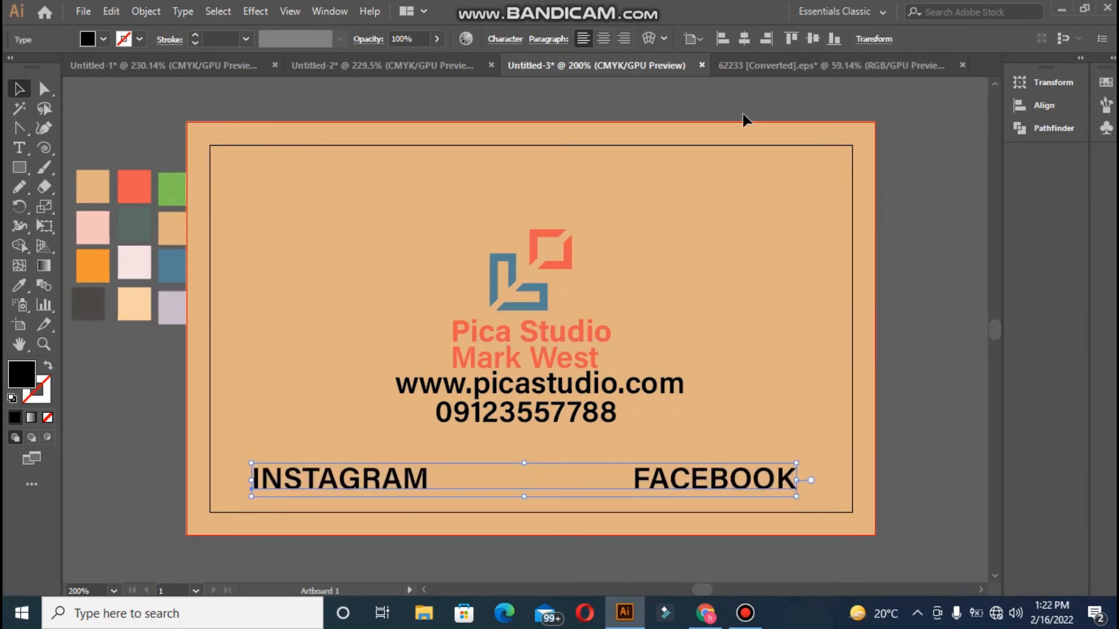
{"action": "left_click", "coordinate": [614, 112]}
{"action": "left_click", "coordinate": [340, 486]}
Make the social line 8 pt, red from the swatch, and centre-aligned
{"action": "left_click", "coordinate": [502, 44]}
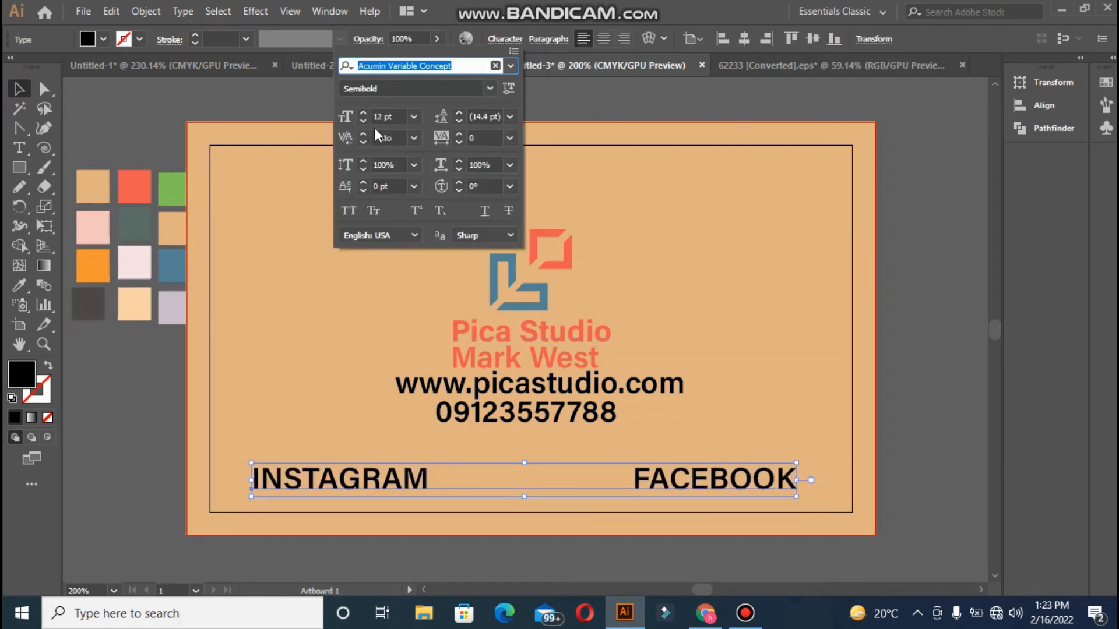
{"action": "left_click", "coordinate": [365, 120]}
{"action": "left_click", "coordinate": [366, 121]}
{"action": "left_click", "coordinate": [365, 121]}
{"action": "left_click", "coordinate": [365, 121]}
{"action": "left_click", "coordinate": [813, 39]}
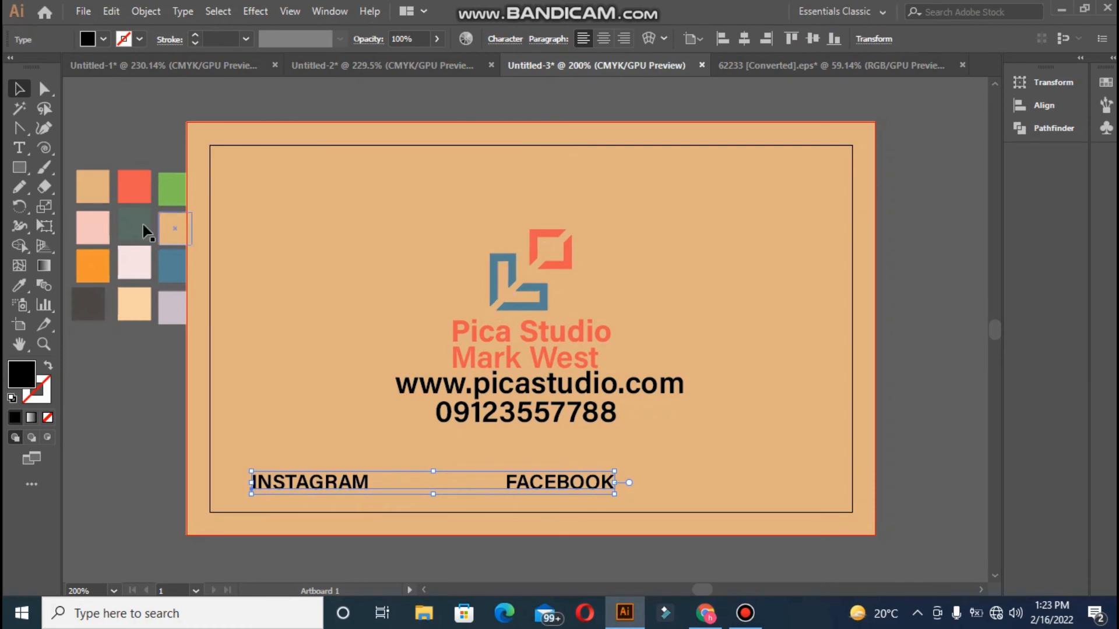
{"action": "left_click", "coordinate": [19, 286]}
{"action": "left_click", "coordinate": [131, 193]}
{"action": "left_click", "coordinate": [20, 90]}
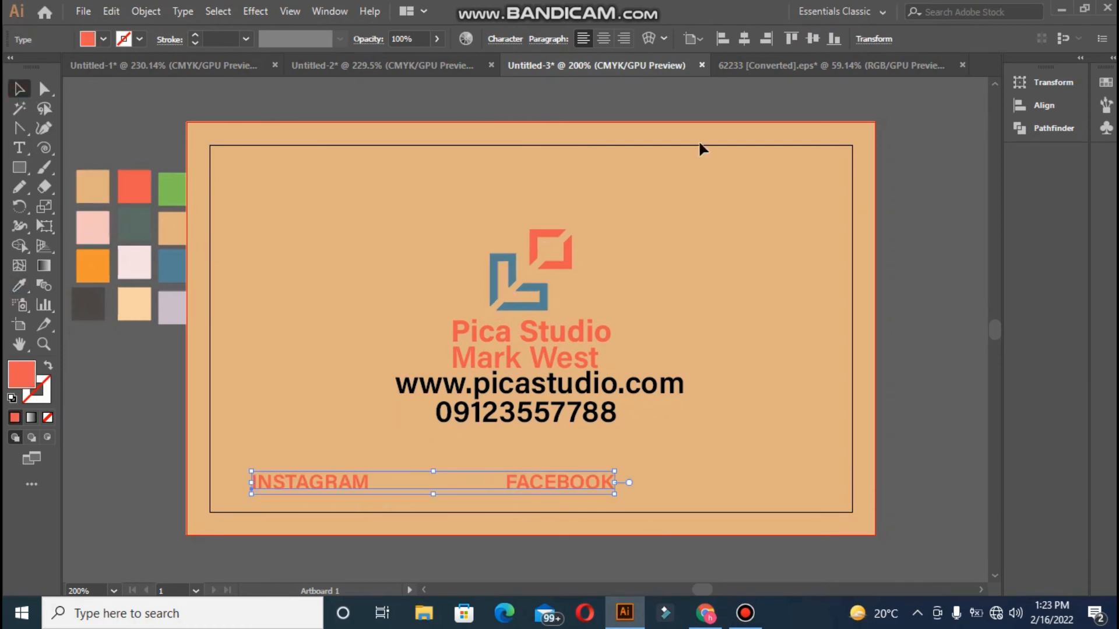
{"action": "left_click", "coordinate": [604, 38]}
{"action": "left_click_drag", "start_coordinate": [342, 495], "coordinate": [589, 488]}
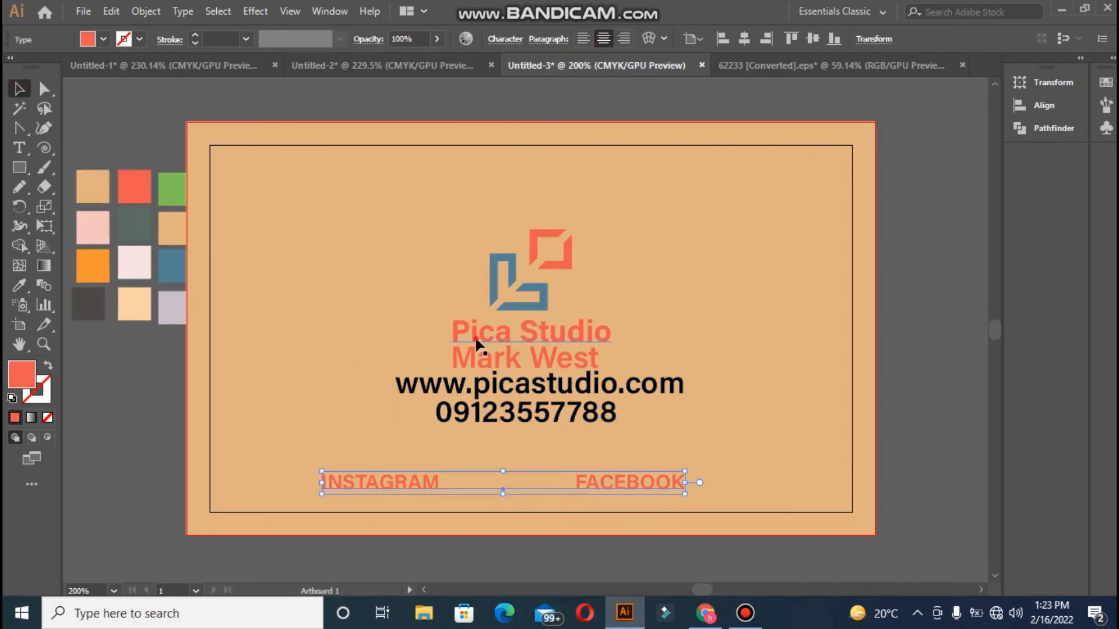
Centre the social line horizontally under the Pica Studio name
{"action": "left_click", "coordinate": [476, 339]}
{"action": "left_click", "coordinate": [387, 487], "text": "shift"}
{"action": "left_click", "coordinate": [484, 334], "text": "shift"}
{"action": "left_click", "coordinate": [485, 340]}
{"action": "left_click", "coordinate": [389, 485], "text": "shift"}
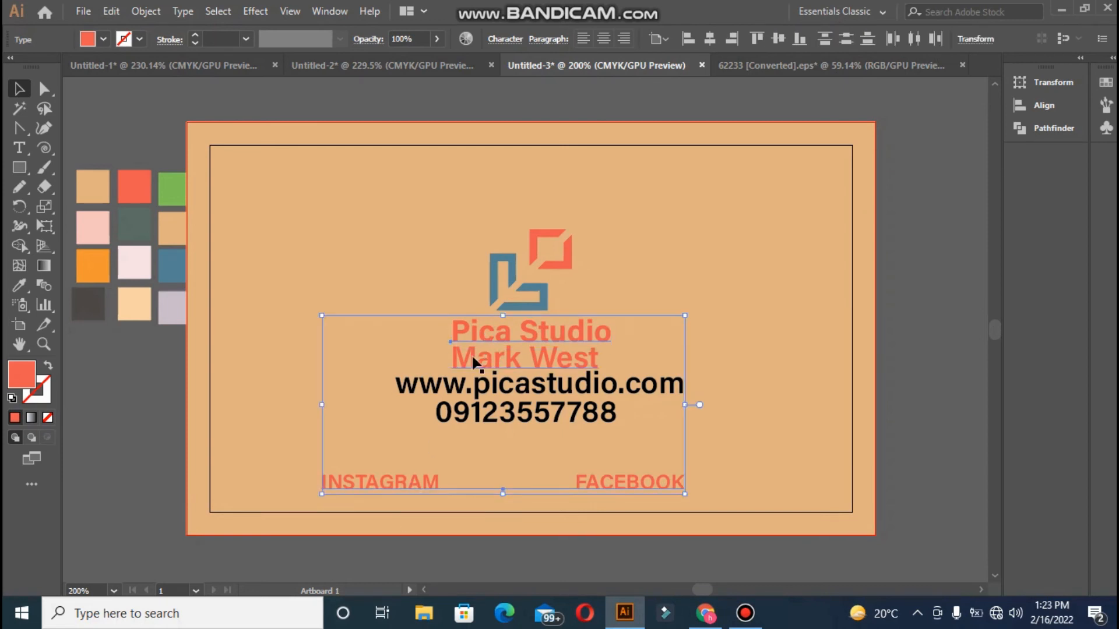
{"action": "left_click", "coordinate": [352, 467]}
{"action": "left_click", "coordinate": [356, 484]}
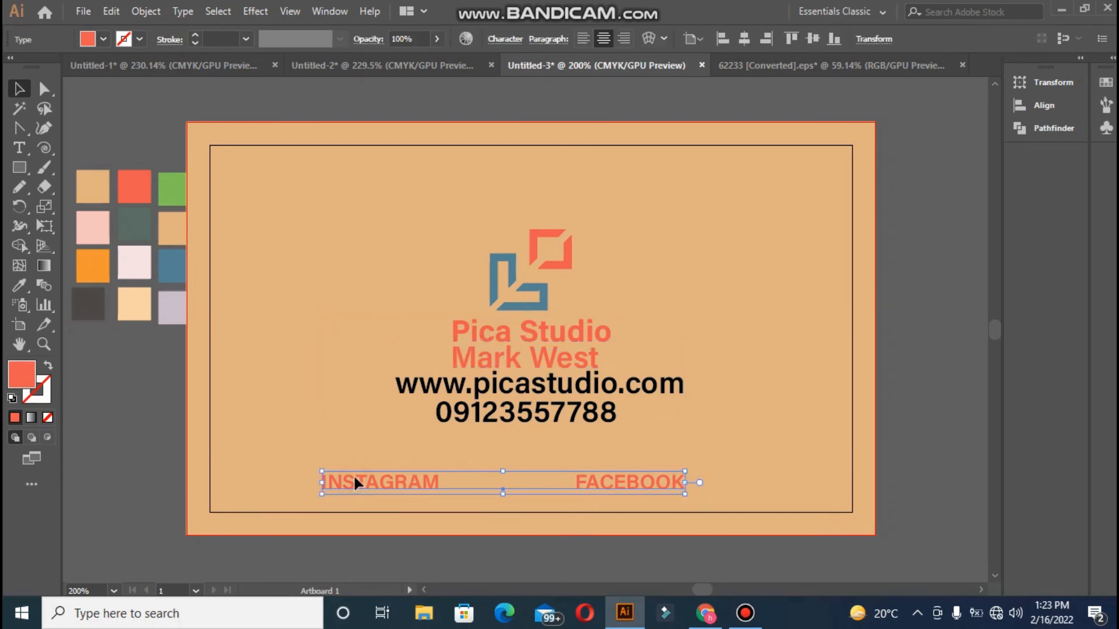
{"action": "left_click", "coordinate": [488, 347], "text": "shift"}
{"action": "left_click", "coordinate": [710, 39]}
{"action": "left_click", "coordinate": [778, 39]}
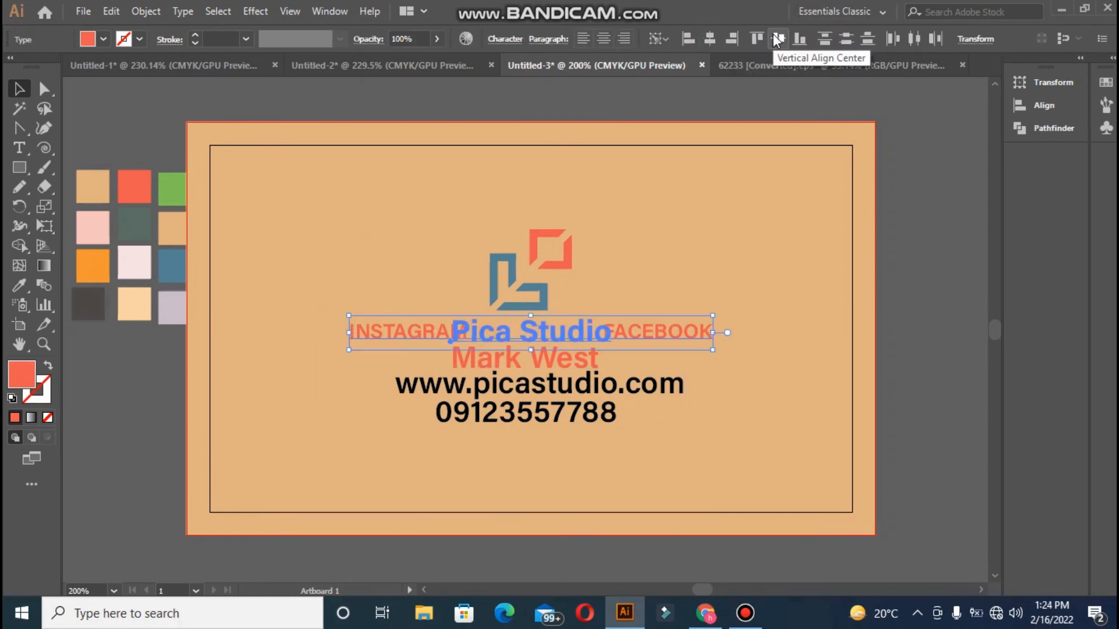
{"action": "key", "text": "ctrl+z"}
Horizontally centre the name, website and phone lines
{"action": "left_click", "coordinate": [386, 423]}
{"action": "left_click", "coordinate": [453, 389]}
{"action": "left_click", "coordinate": [460, 417], "text": "shift"}
{"action": "left_click", "coordinate": [489, 335], "text": "shift"}
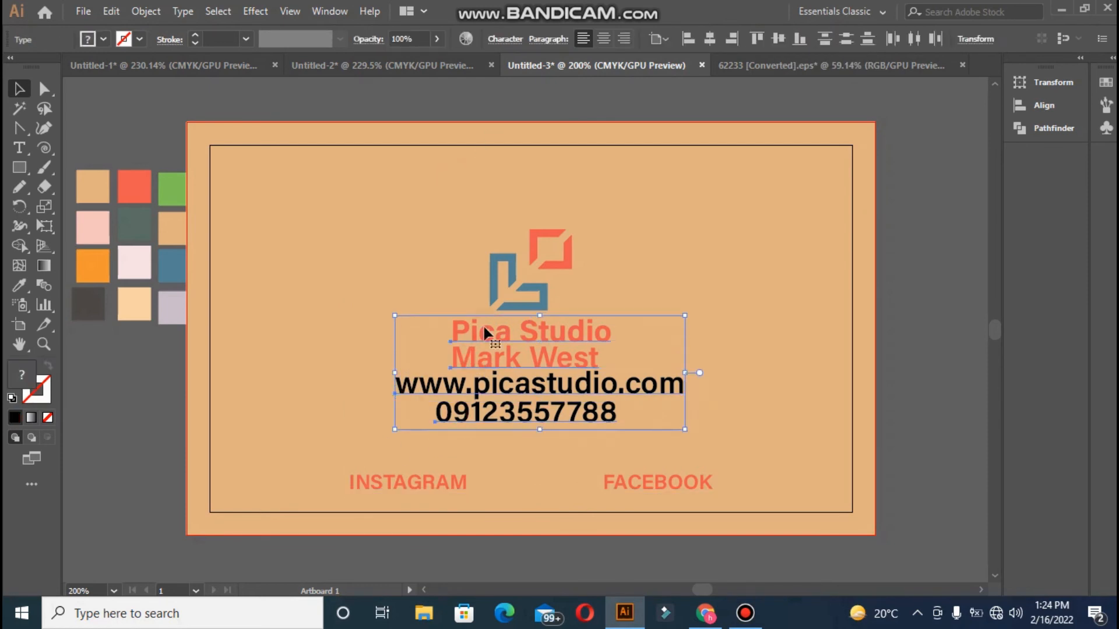
{"action": "left_click", "coordinate": [710, 39]}
Make the website and phone lines red and 8 pt
{"action": "left_click", "coordinate": [407, 233]}
{"action": "left_click", "coordinate": [446, 387]}
{"action": "left_click", "coordinate": [449, 412], "text": "shift"}
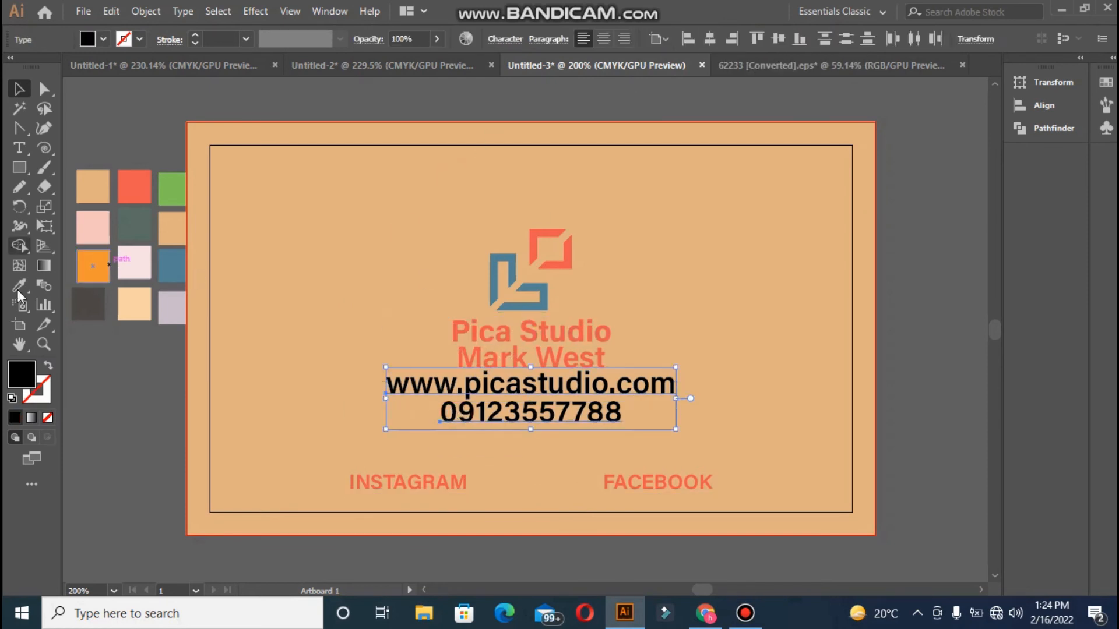
{"action": "left_click", "coordinate": [20, 288]}
{"action": "left_click", "coordinate": [130, 190]}
{"action": "left_click", "coordinate": [511, 41]}
{"action": "left_click", "coordinate": [363, 122]}
{"action": "left_click", "coordinate": [364, 122]}
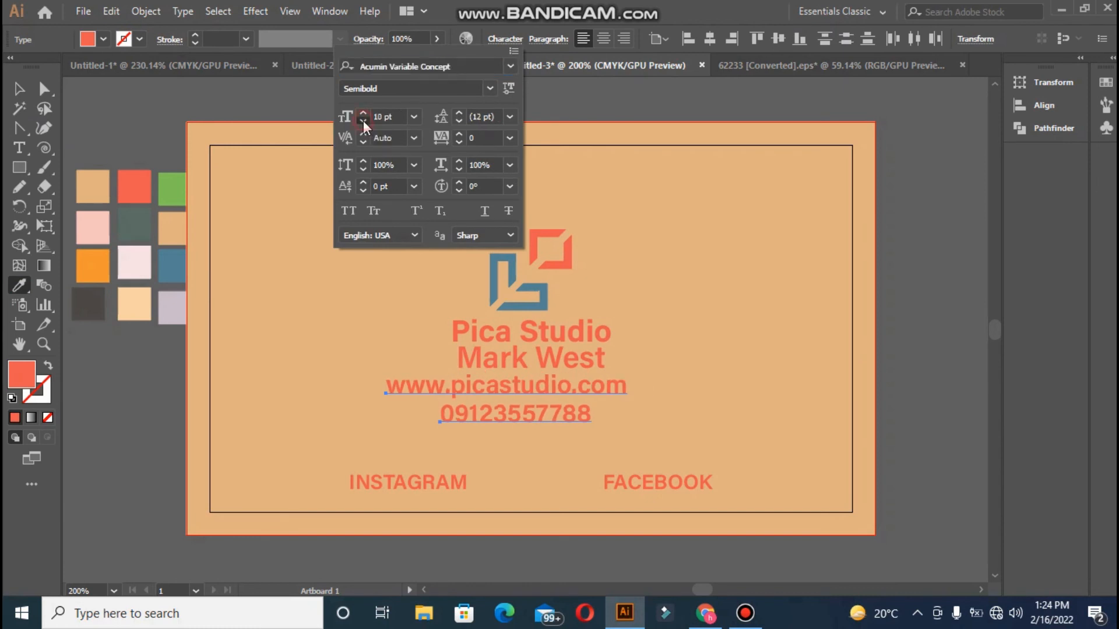
{"action": "left_click", "coordinate": [364, 122]}
{"action": "left_click", "coordinate": [363, 122]}
{"action": "left_click", "coordinate": [232, 193]}
Centre the website and phone lines horizontally on Pica Studio
{"action": "left_click", "coordinate": [20, 89]}
{"action": "left_click", "coordinate": [470, 362], "text": "shift"}
{"action": "left_click", "coordinate": [505, 332]}
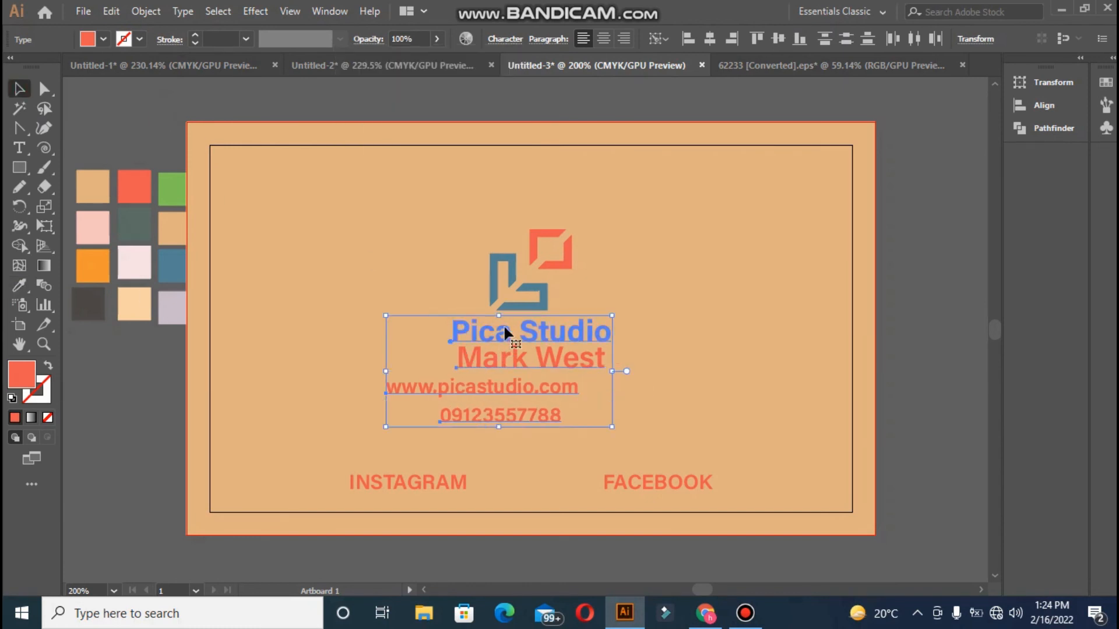
{"action": "left_click", "coordinate": [710, 39]}
Nudge the phone number line up slightly
{"action": "left_click", "coordinate": [442, 203]}
{"action": "left_click", "coordinate": [441, 387]}
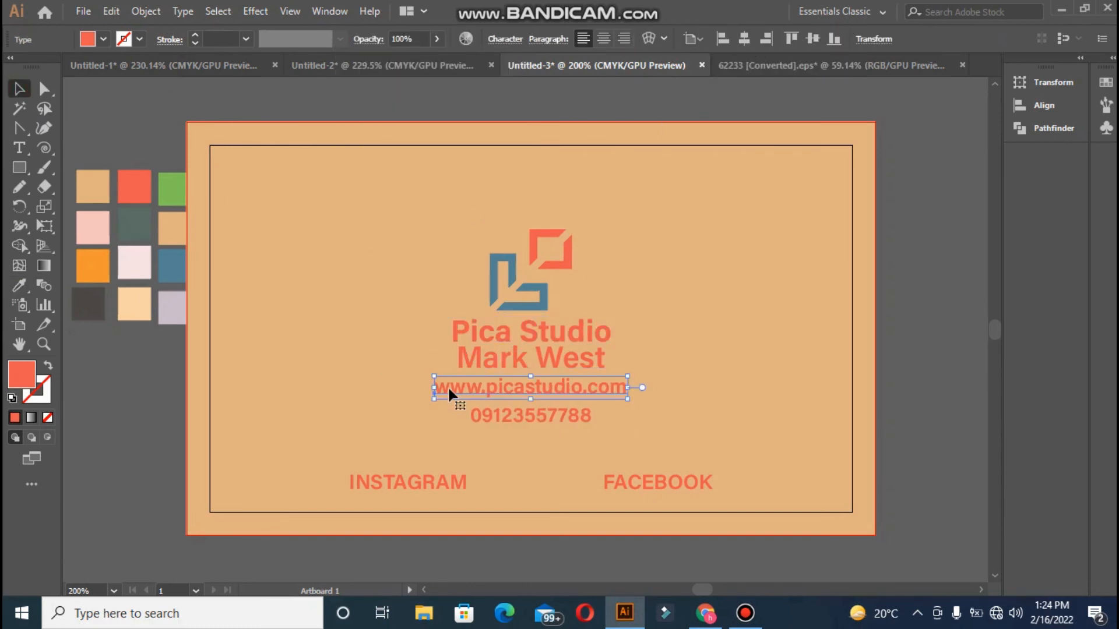
{"action": "left_click", "coordinate": [469, 365]}
{"action": "left_click", "coordinate": [410, 336]}
{"action": "left_click", "coordinate": [442, 390]}
{"action": "left_click", "coordinate": [467, 438]}
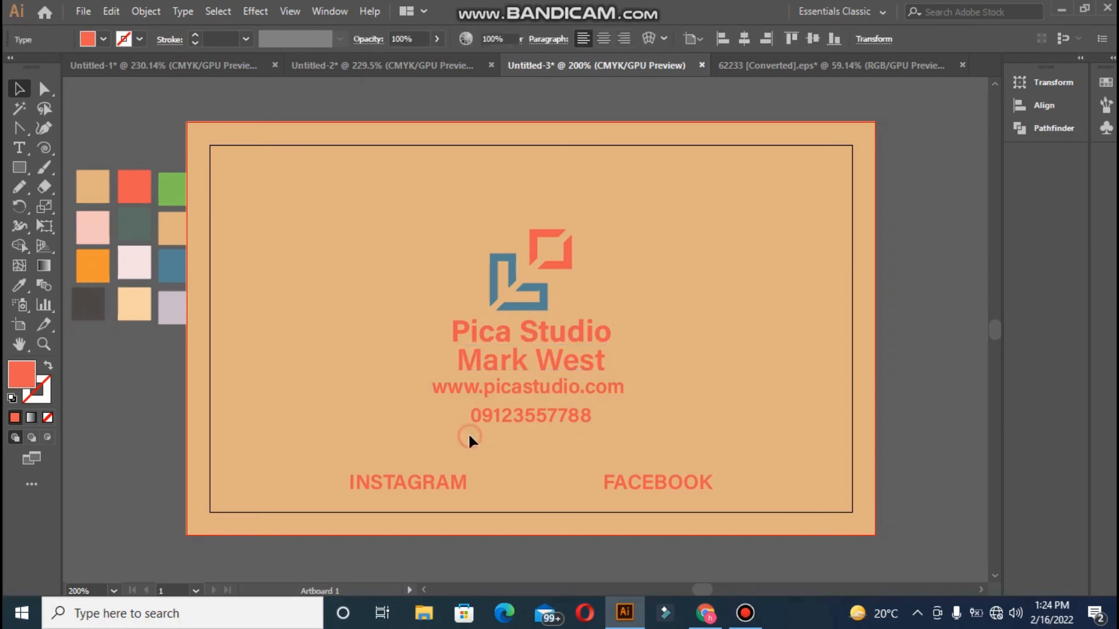
{"action": "left_click", "coordinate": [476, 419]}
{"action": "key", "text": "Up"}
Horizontally centre all four text lines using Pica Studio as the key object
{"action": "left_click", "coordinate": [427, 415]}
{"action": "left_click", "coordinate": [438, 389]}
{"action": "left_click", "coordinate": [483, 415], "text": "shift"}
{"action": "left_click", "coordinate": [487, 364], "text": "shift"}
{"action": "left_click", "coordinate": [499, 336], "text": "shift"}
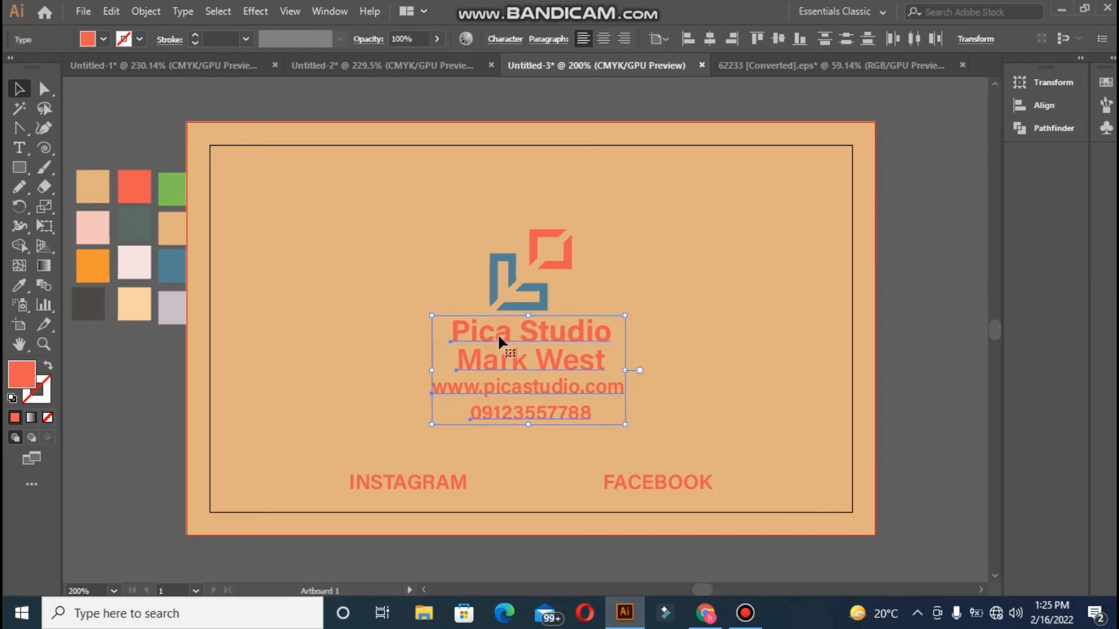
{"action": "left_click", "coordinate": [499, 336]}
{"action": "left_click", "coordinate": [709, 41]}
{"action": "left_click", "coordinate": [624, 251]}
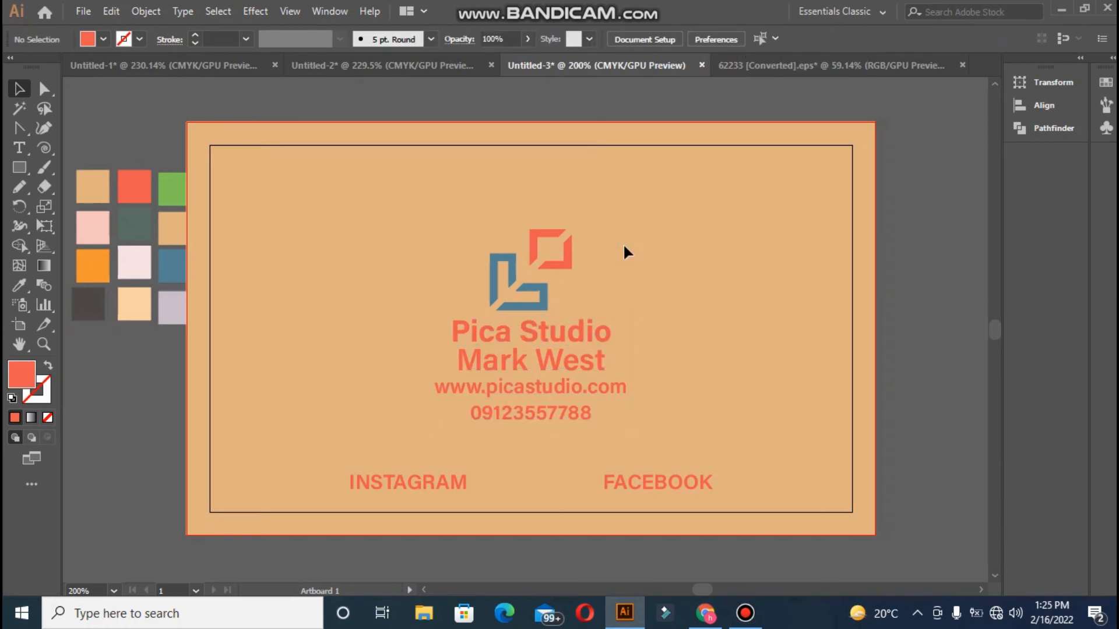
Vertically centre the logo and four text lines on the card background
{"action": "left_click", "coordinate": [386, 218]}
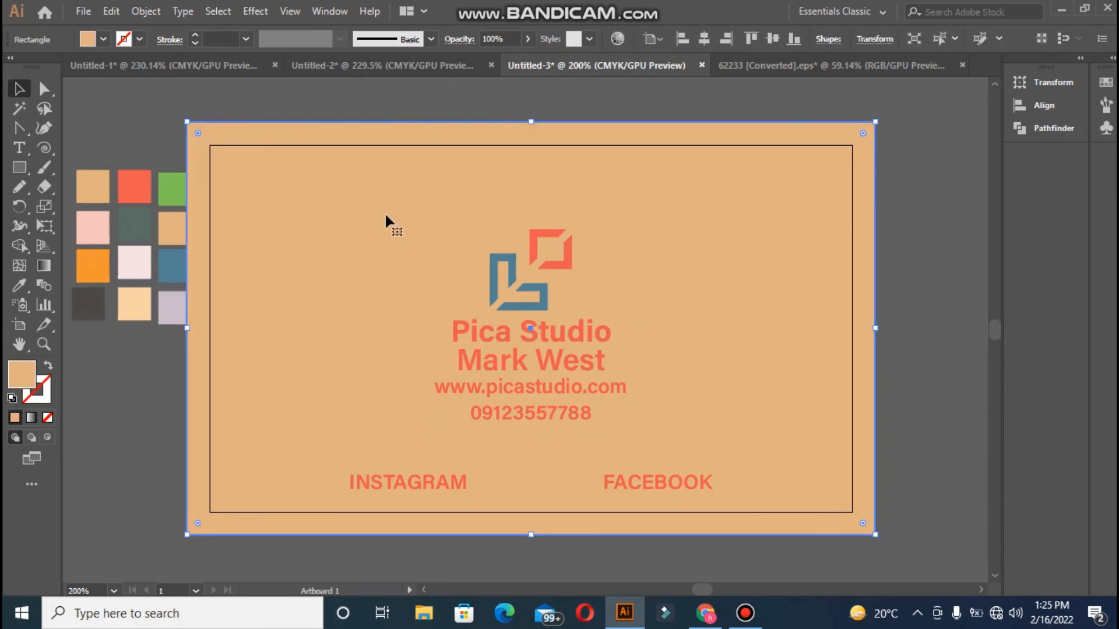
{"action": "left_click", "coordinate": [410, 88]}
{"action": "left_click", "coordinate": [511, 259]}
{"action": "left_click", "coordinate": [482, 340], "text": "shift"}
{"action": "left_click", "coordinate": [479, 364], "text": "shift"}
{"action": "left_click", "coordinate": [478, 387], "text": "shift"}
{"action": "left_click", "coordinate": [481, 411], "text": "shift"}
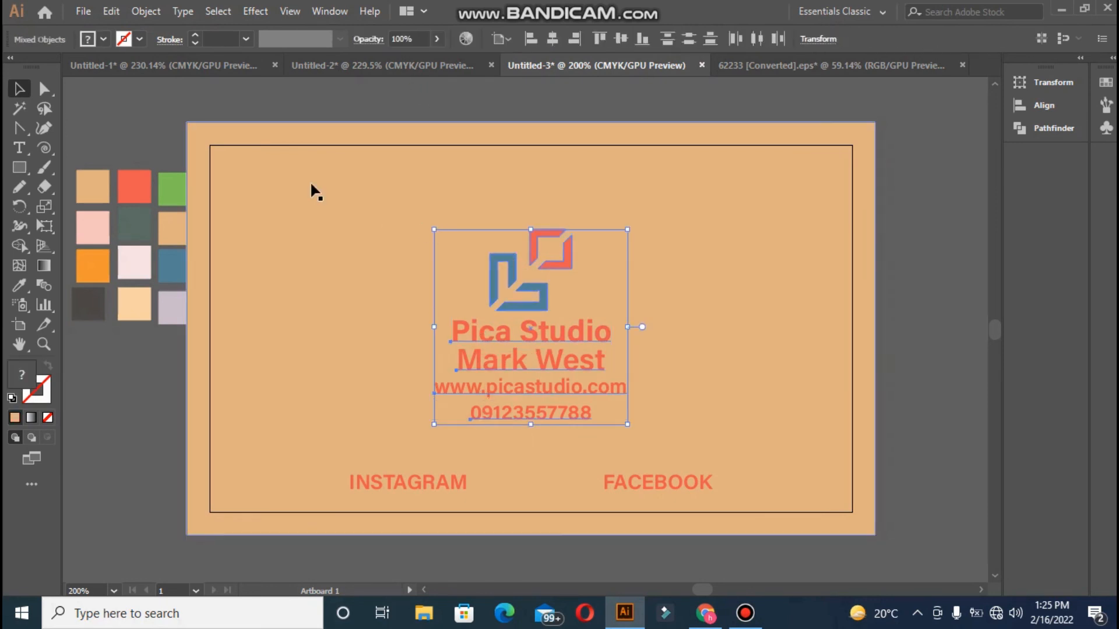
{"action": "left_click", "coordinate": [324, 130], "text": "shift"}
{"action": "left_click", "coordinate": [620, 40]}
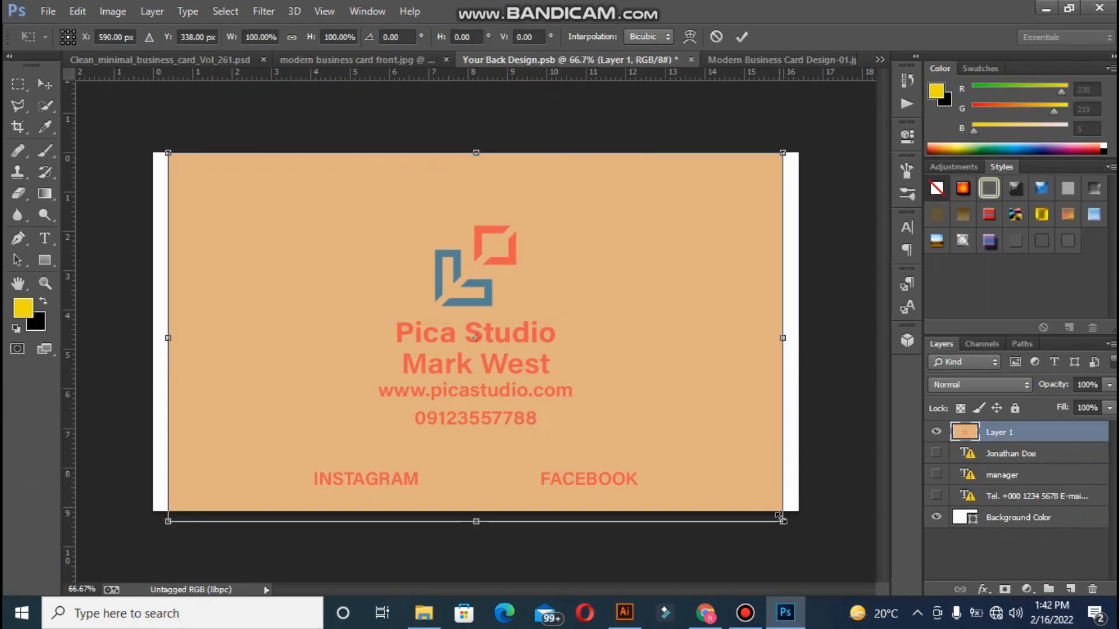
Scale the pasted card to about 107.69% to fill the canvas, then save and close Your Back Design.psb
{"action": "left_click_drag", "start_coordinate": [780, 517], "coordinate": [810, 537]}
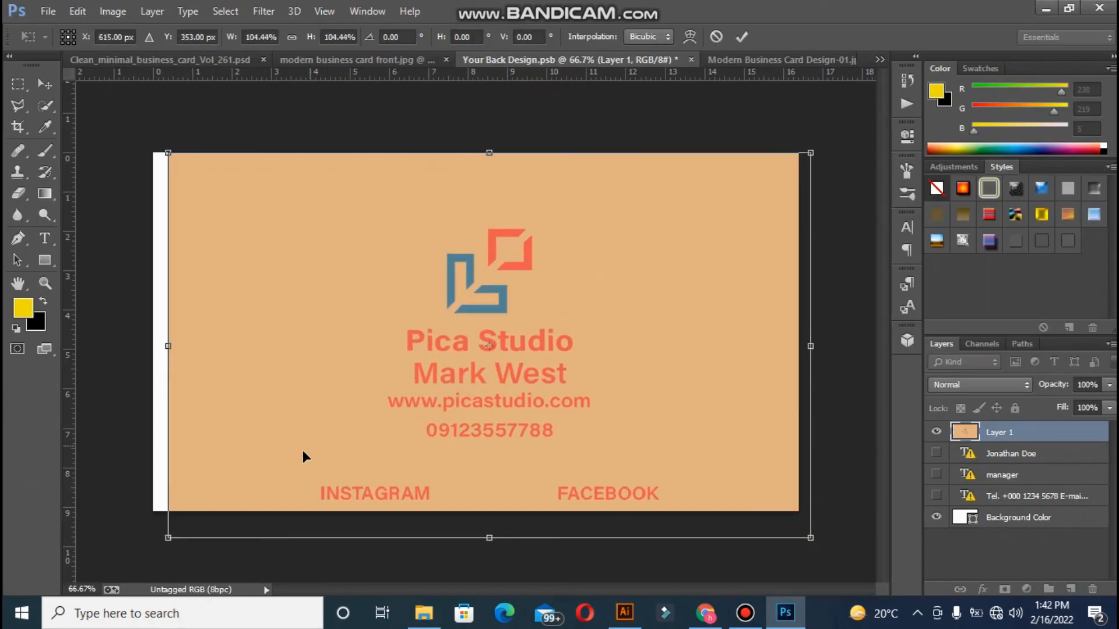
{"action": "left_click_drag", "start_coordinate": [169, 541], "coordinate": [149, 551]}
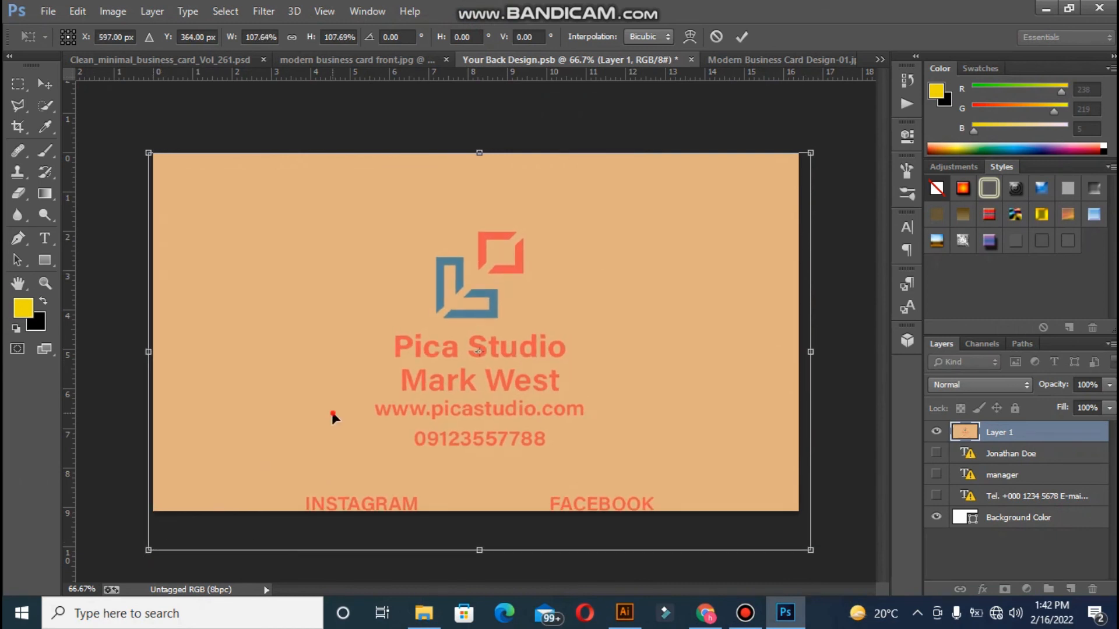
{"action": "left_click_drag", "start_coordinate": [331, 413], "coordinate": [334, 392]}
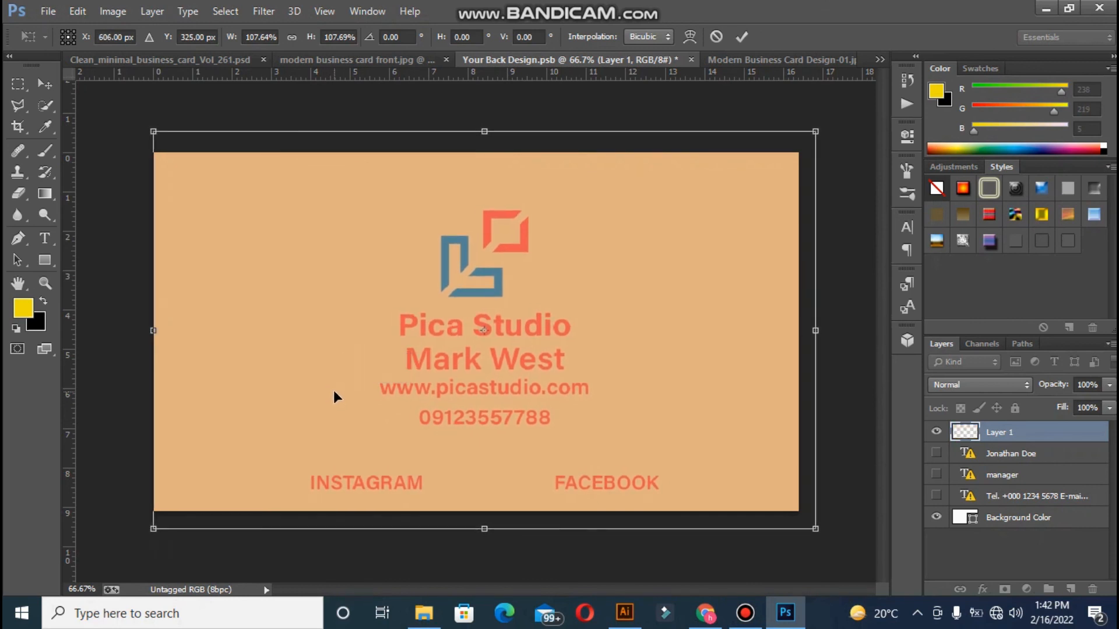
{"action": "key", "text": "Return"}
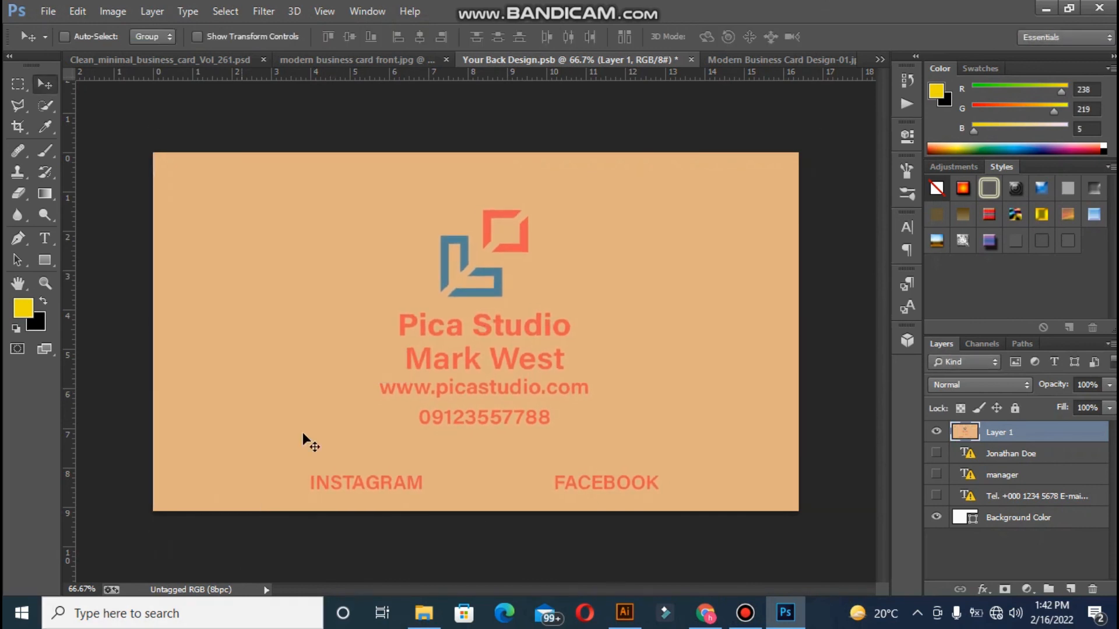
{"action": "left_click", "coordinate": [690, 61]}
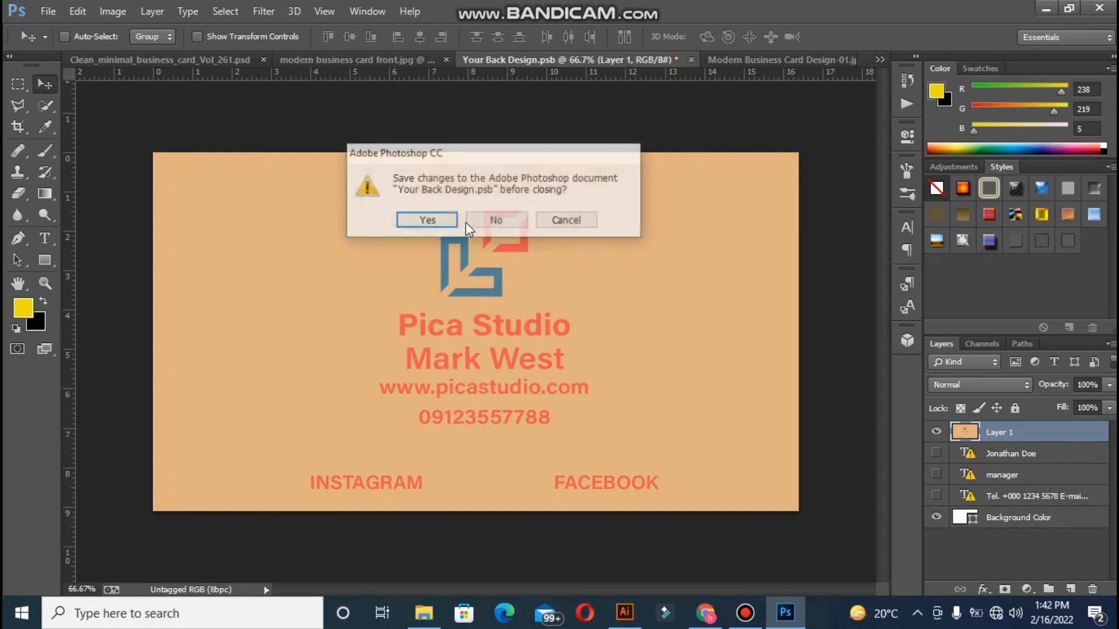
{"action": "left_click", "coordinate": [441, 222]}
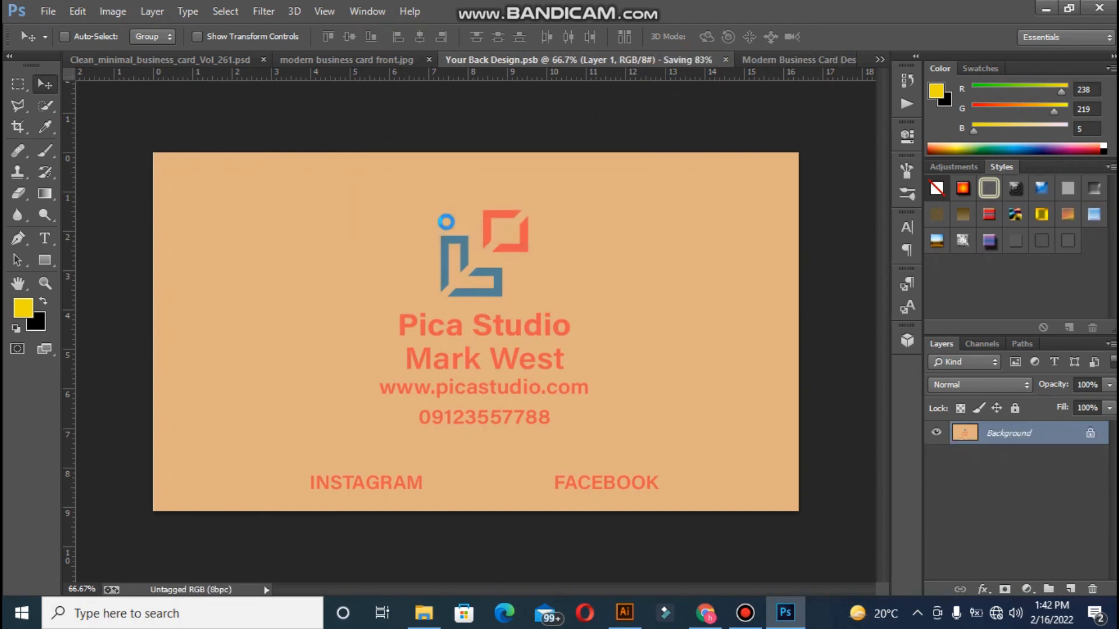
Show the Clean_minimal_business_card mockup, expand the Background group and select the Background layer
{"action": "left_click", "coordinate": [245, 59]}
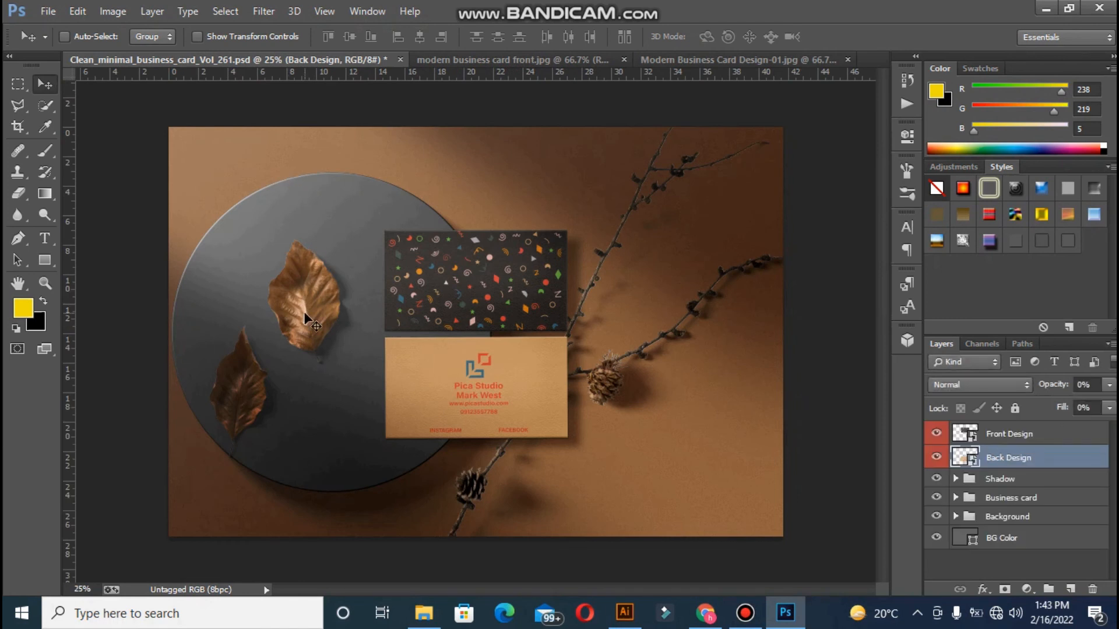
{"action": "key", "text": "ctrl+plus"}
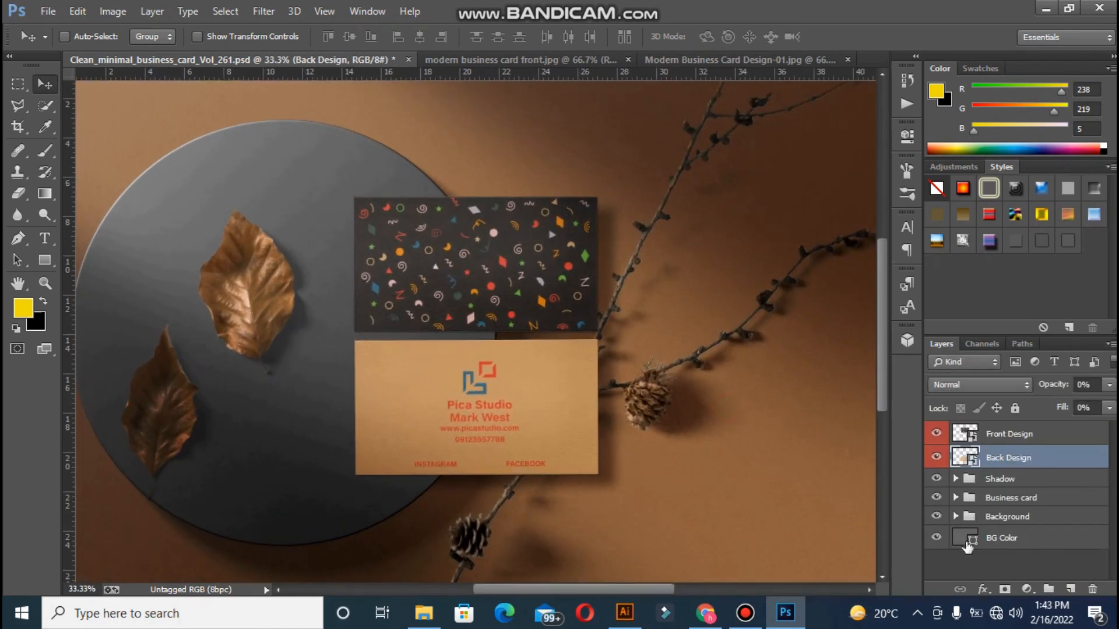
{"action": "key", "text": "ctrl+minus"}
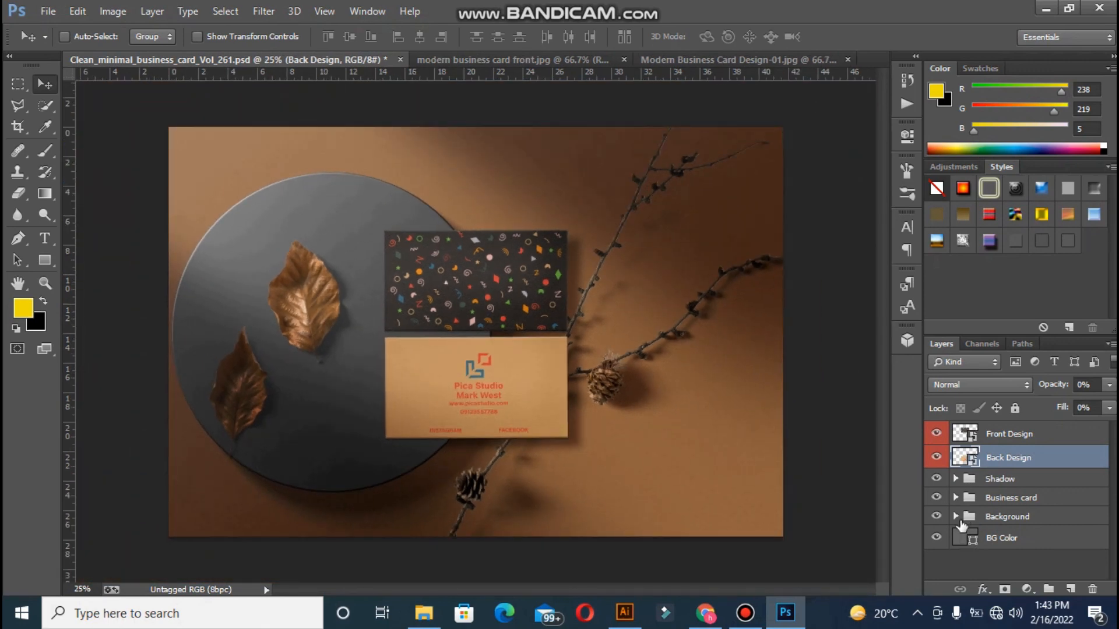
{"action": "left_click", "coordinate": [957, 517]}
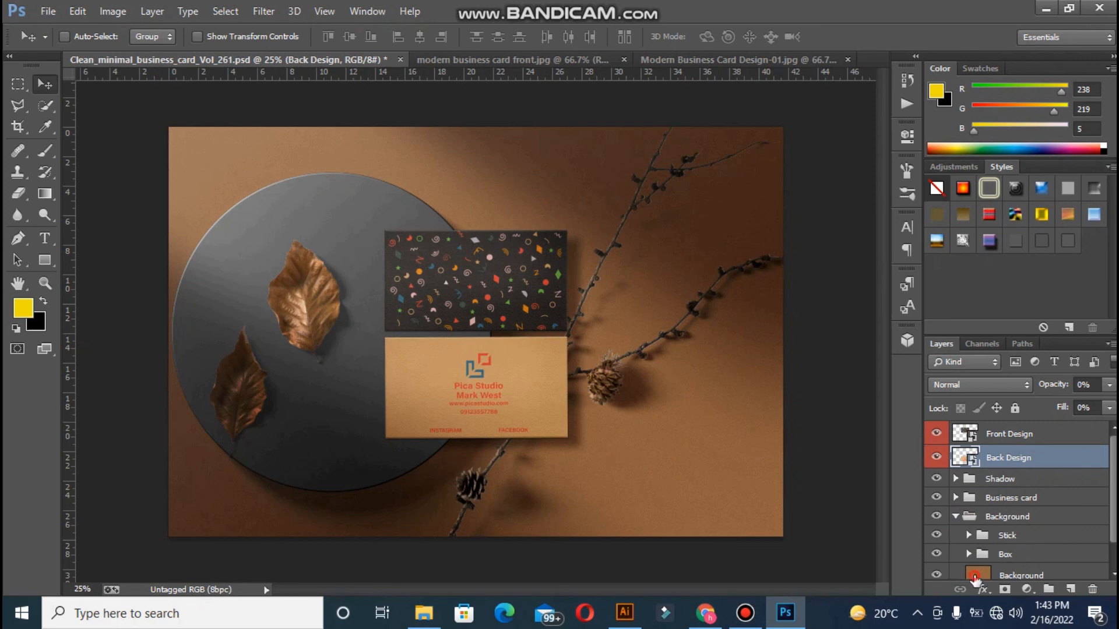
{"action": "left_click", "coordinate": [975, 577]}
{"action": "double_click", "coordinate": [984, 563]}
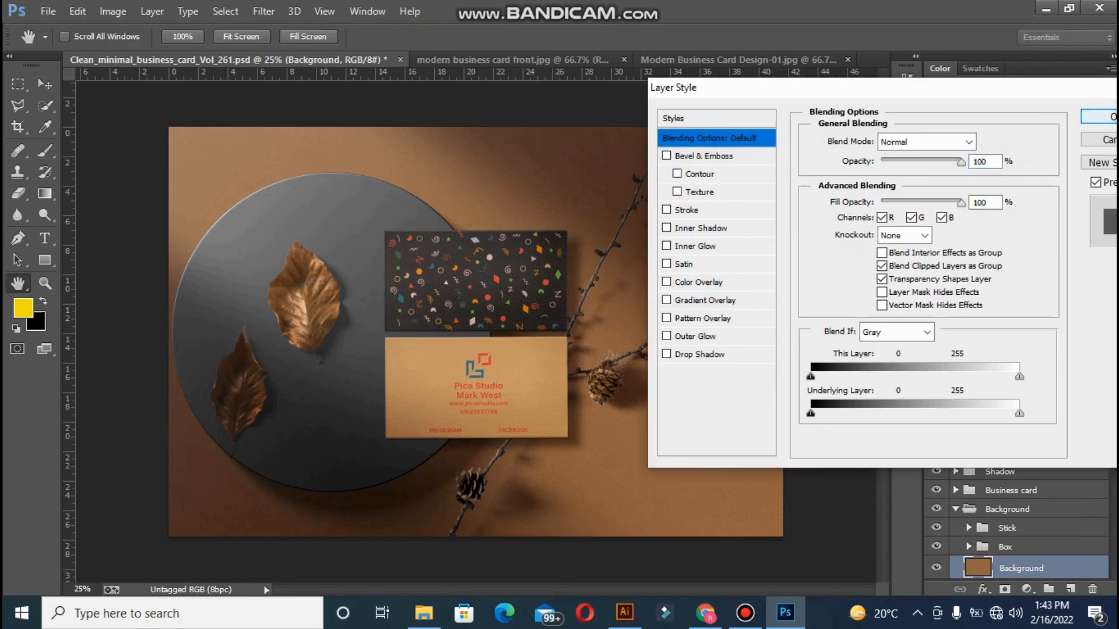
{"action": "left_click", "coordinate": [1102, 141]}
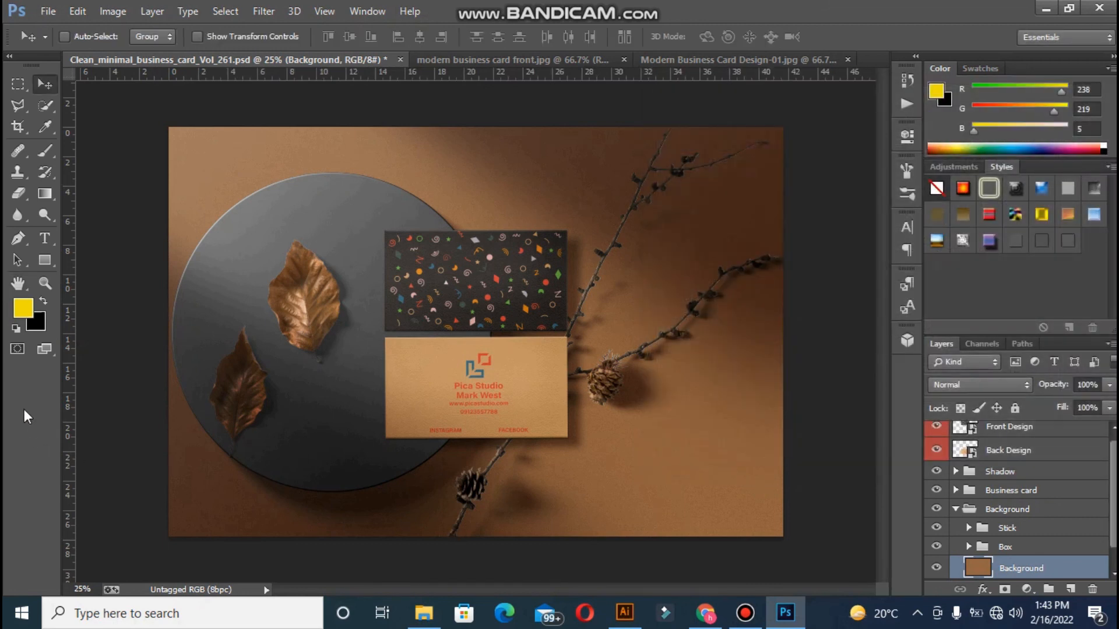
Fill the mockup's Background layer with dark navy blue #0f315b
{"action": "left_click", "coordinate": [25, 309]}
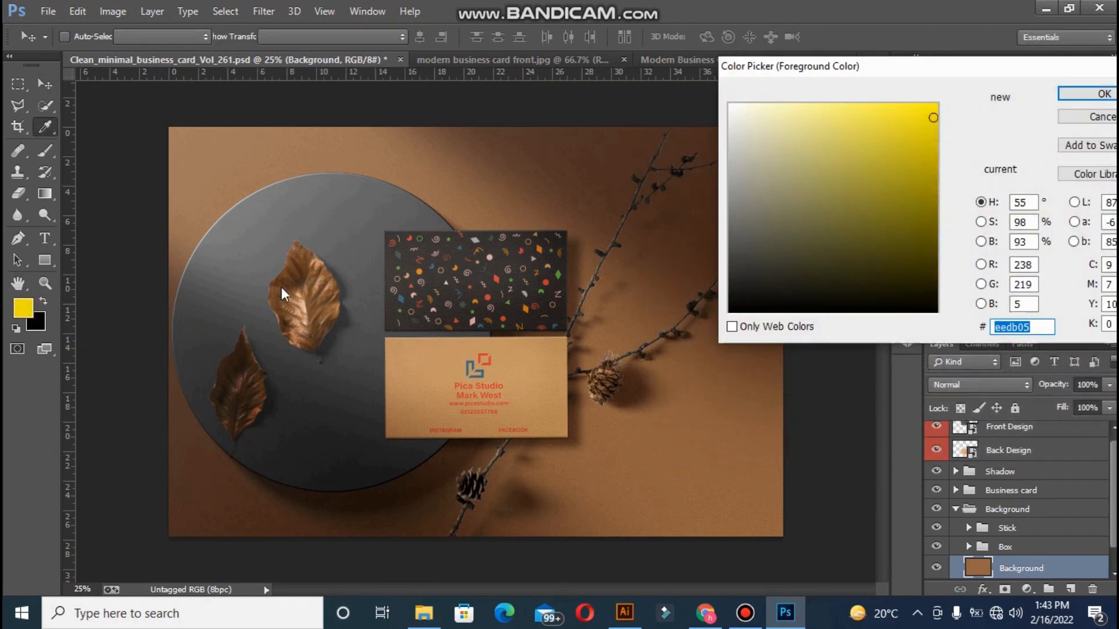
{"action": "left_click", "coordinate": [801, 224]}
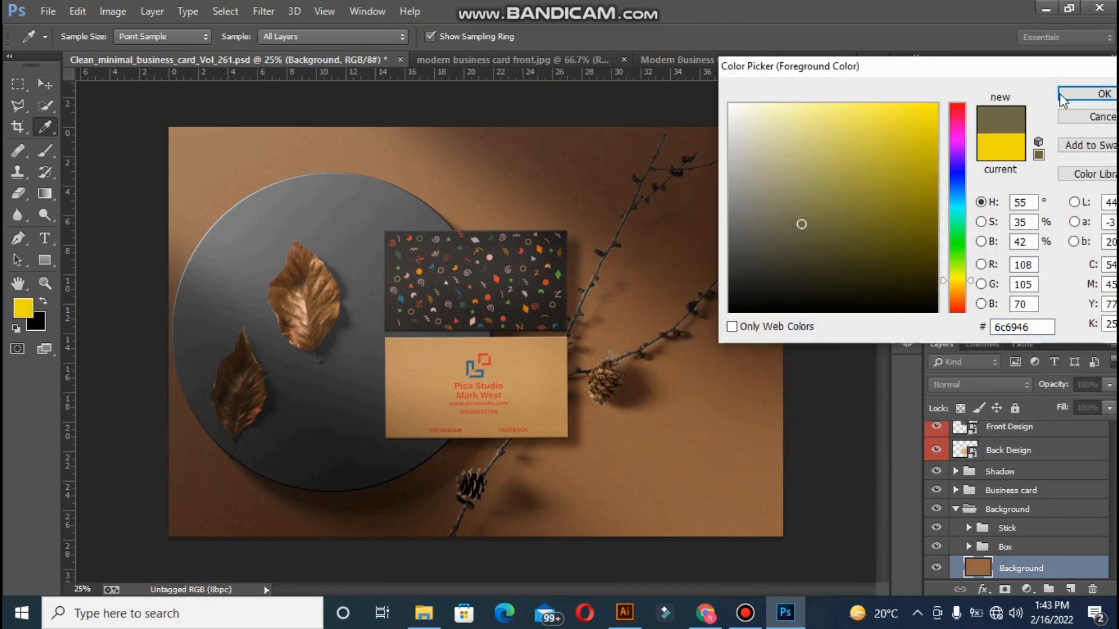
{"action": "left_click", "coordinate": [778, 258]}
{"action": "left_click", "coordinate": [746, 277]}
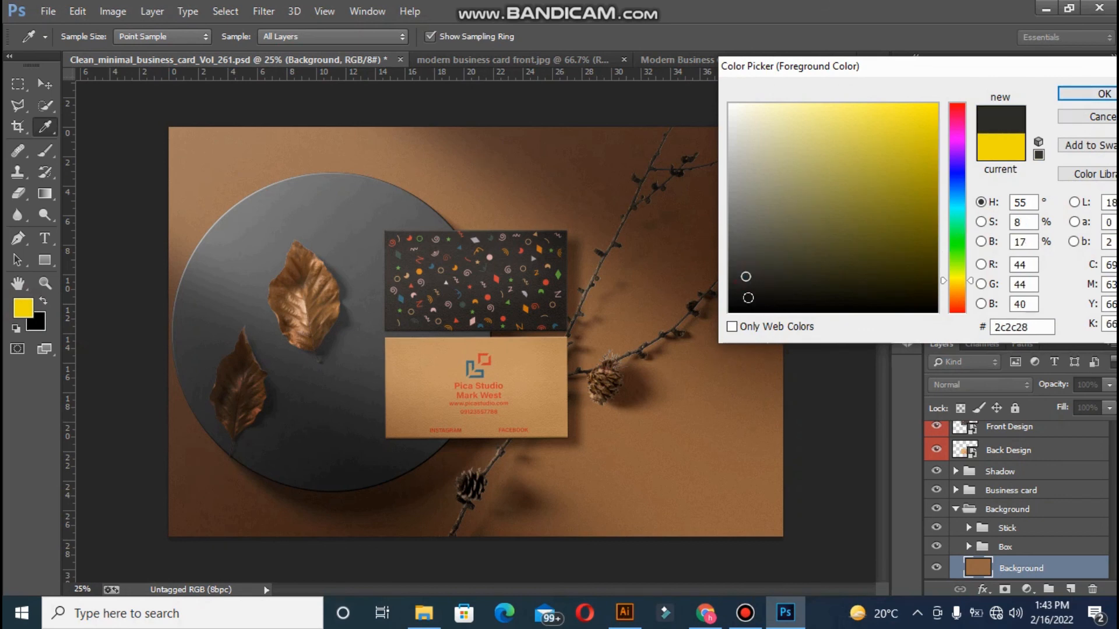
{"action": "left_click", "coordinate": [749, 298]}
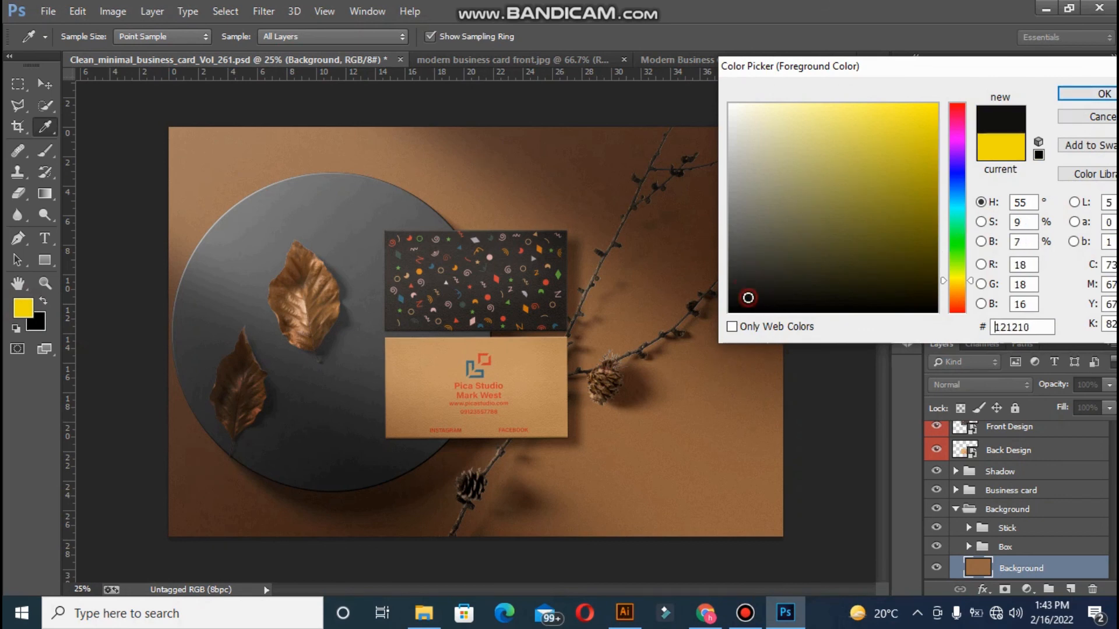
{"action": "left_click", "coordinate": [956, 190]}
{"action": "left_click_drag", "start_coordinate": [904, 264], "coordinate": [904, 237]}
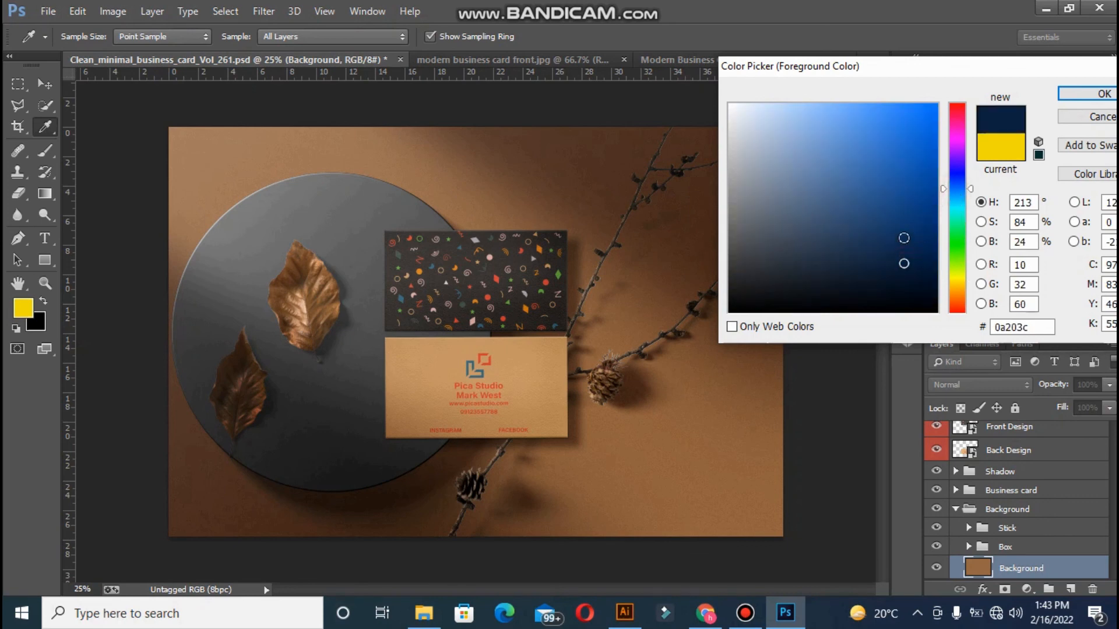
{"action": "left_click", "coordinate": [1068, 97]}
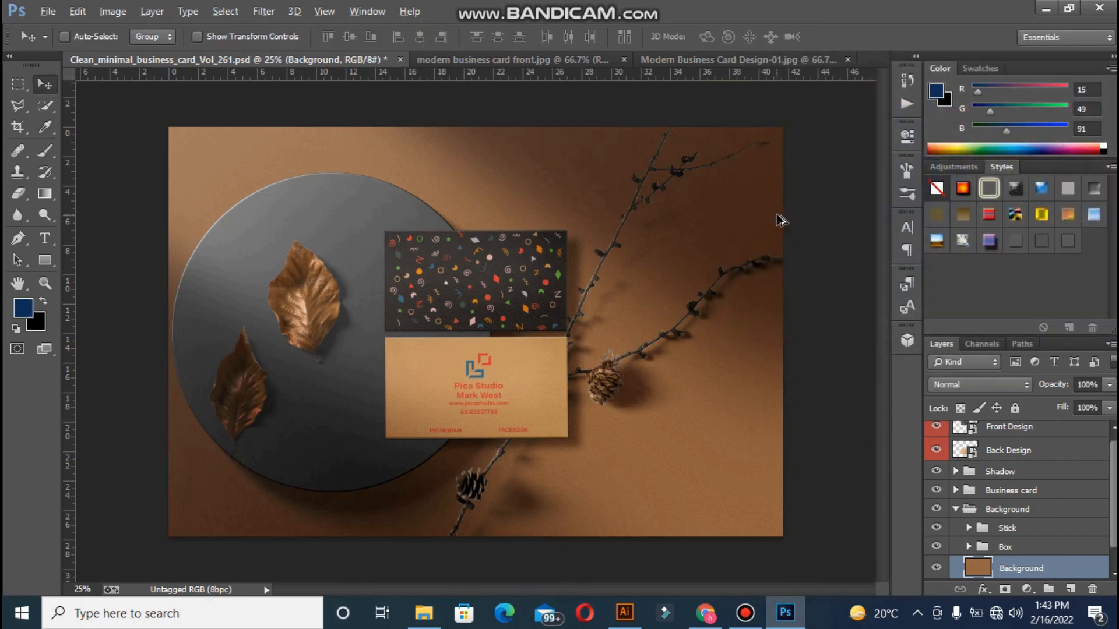
{"action": "key", "text": "alt+BackSpace"}
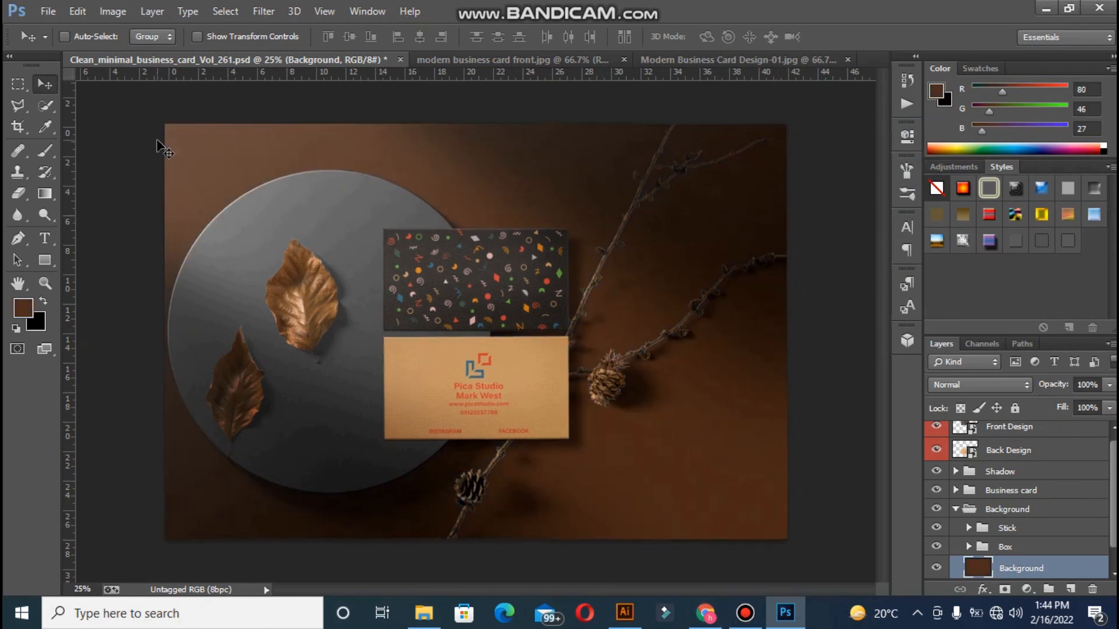
Zoom in on the mockup to inspect the brown backdrop around the card
{"action": "key", "text": "ctrl+plus"}
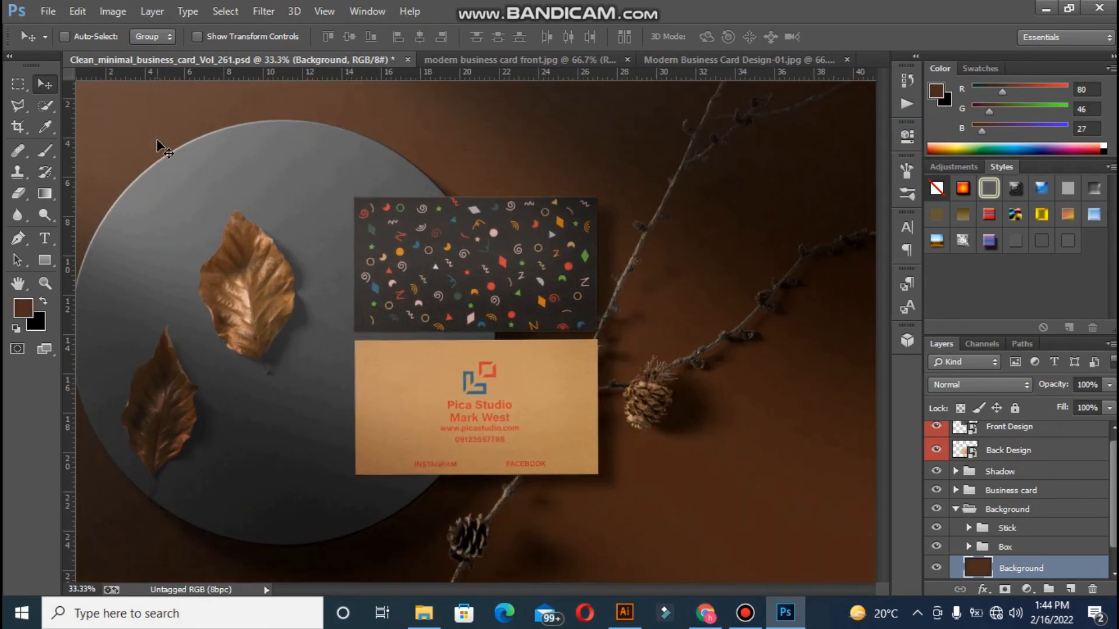
{"action": "key", "text": "ctrl+plus"}
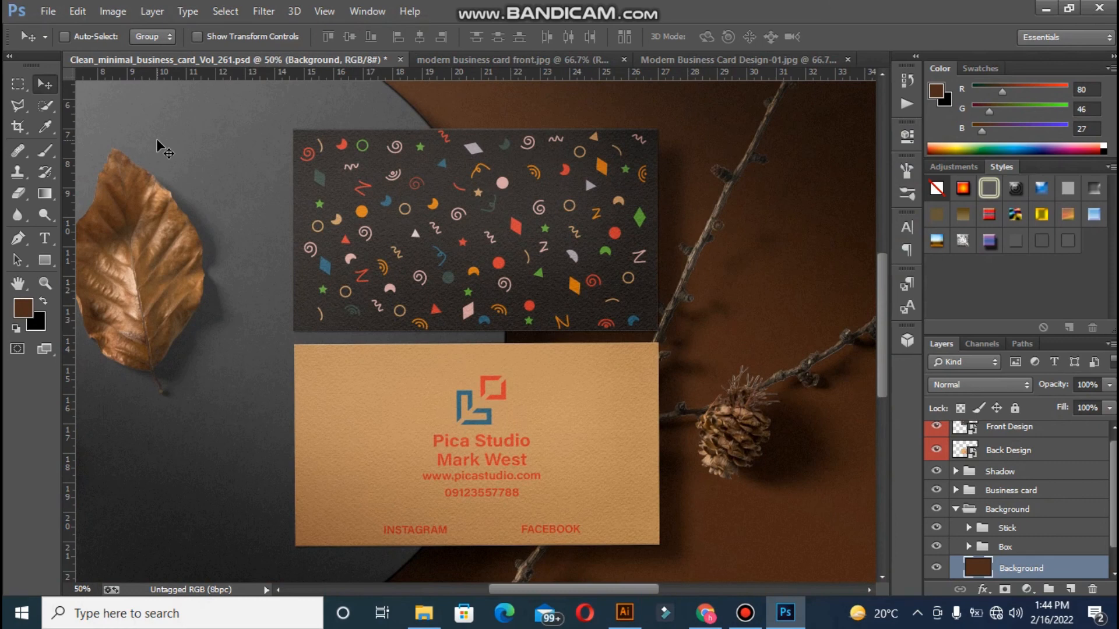
{"action": "key", "text": "ctrl+plus"}
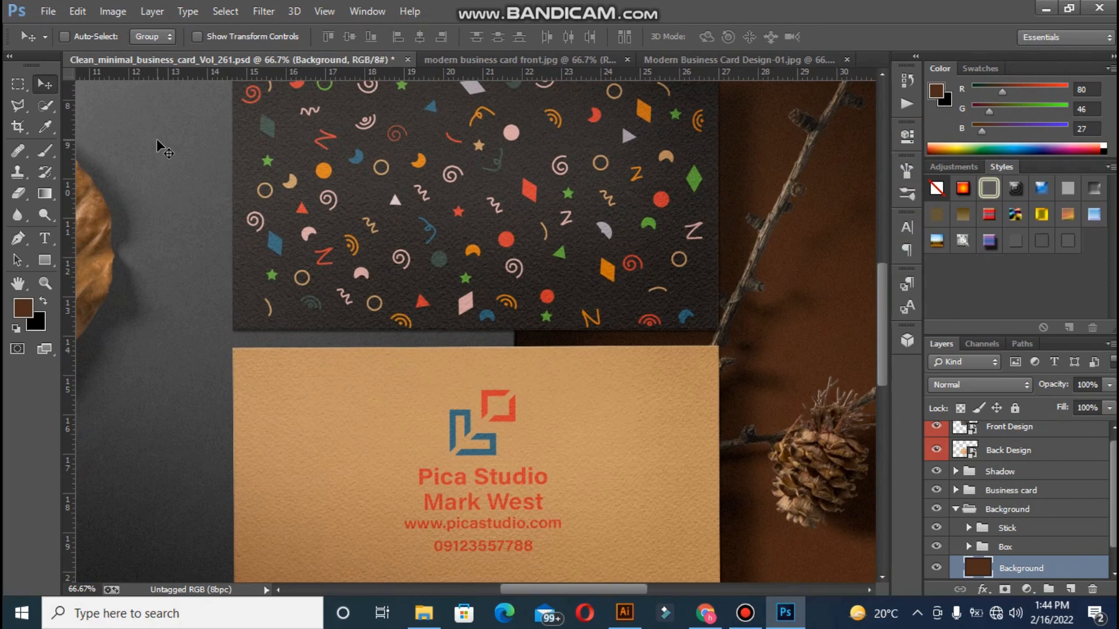
{"action": "key", "text": "ctrl+minus"}
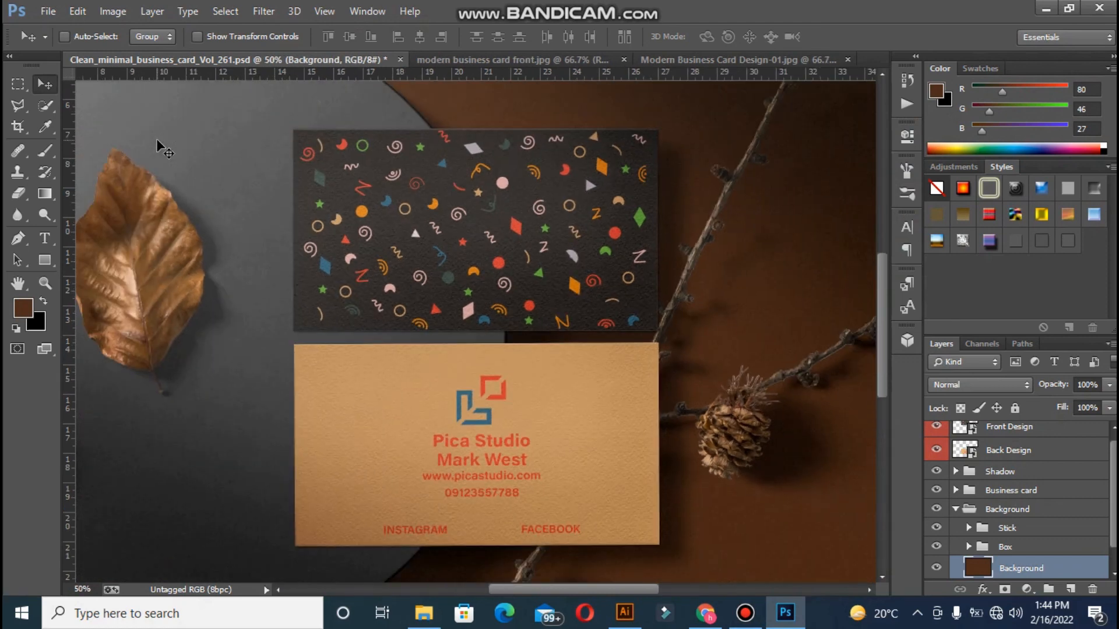